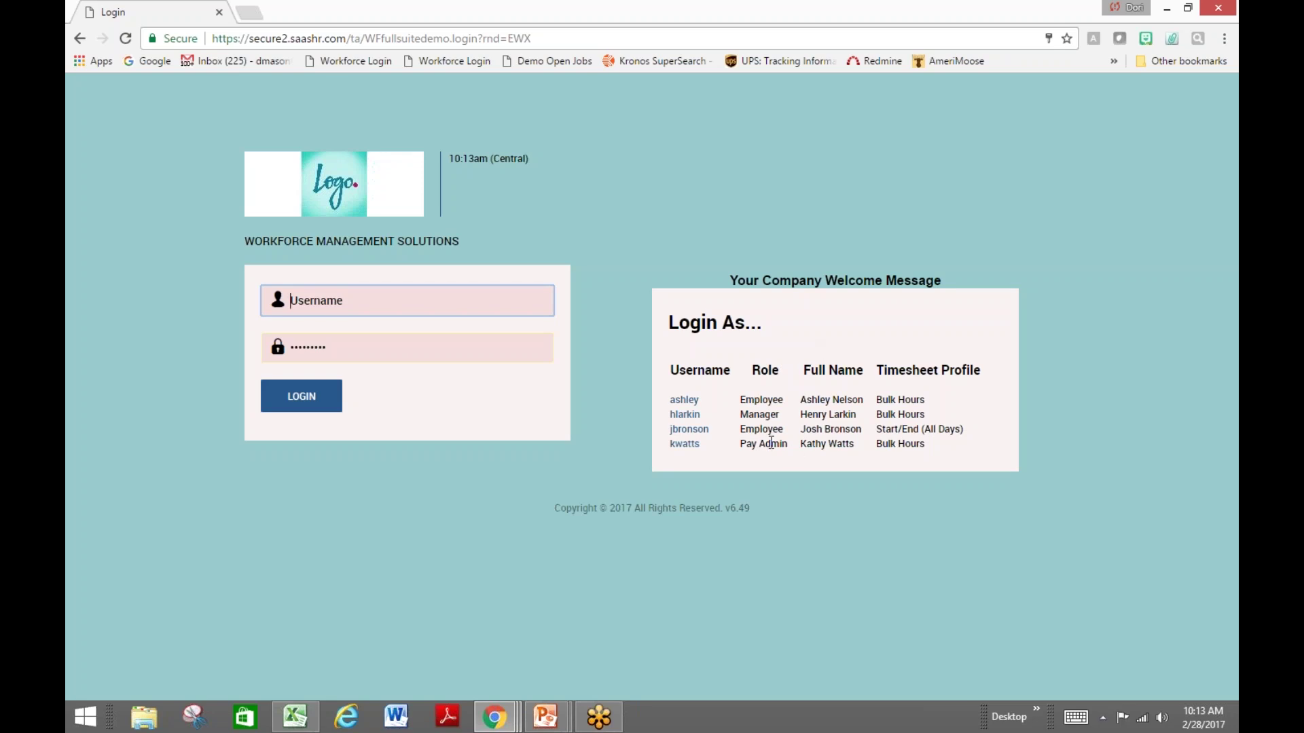
Sign in with the demo Employee account, re-entering its password
click(697, 430)
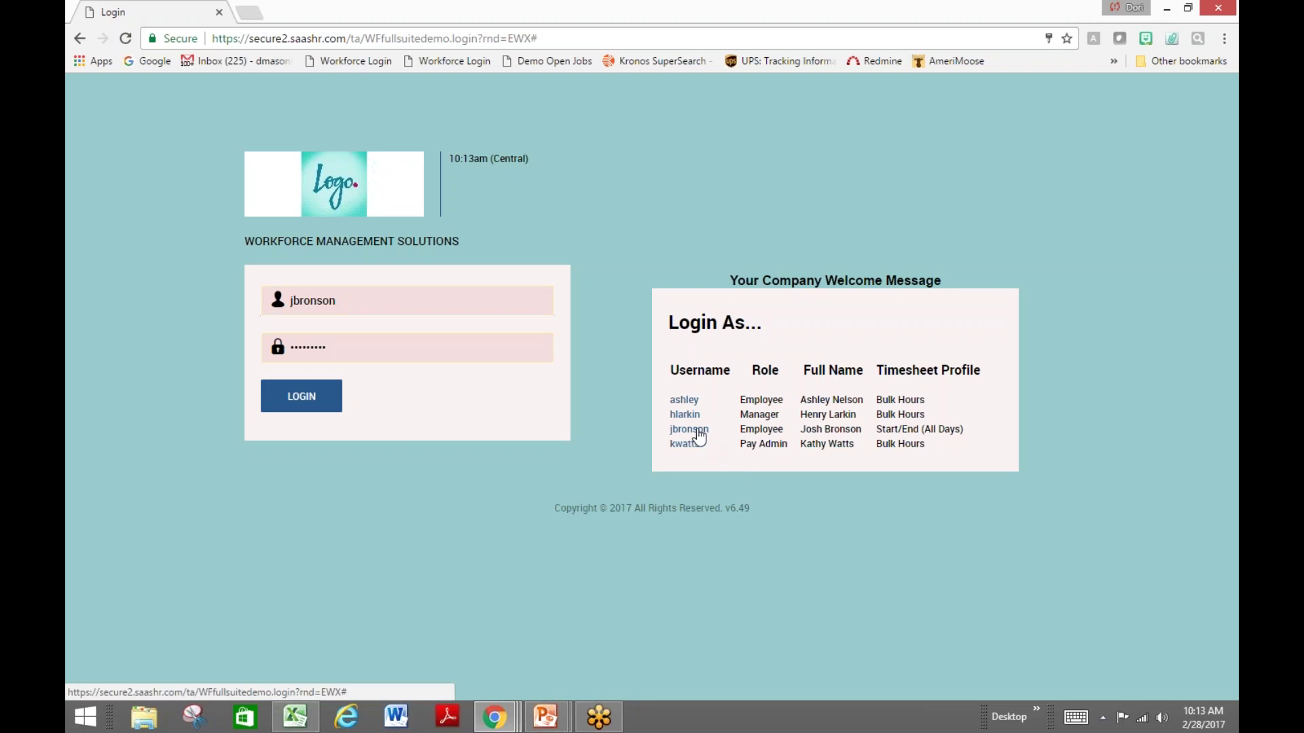
click(460, 355)
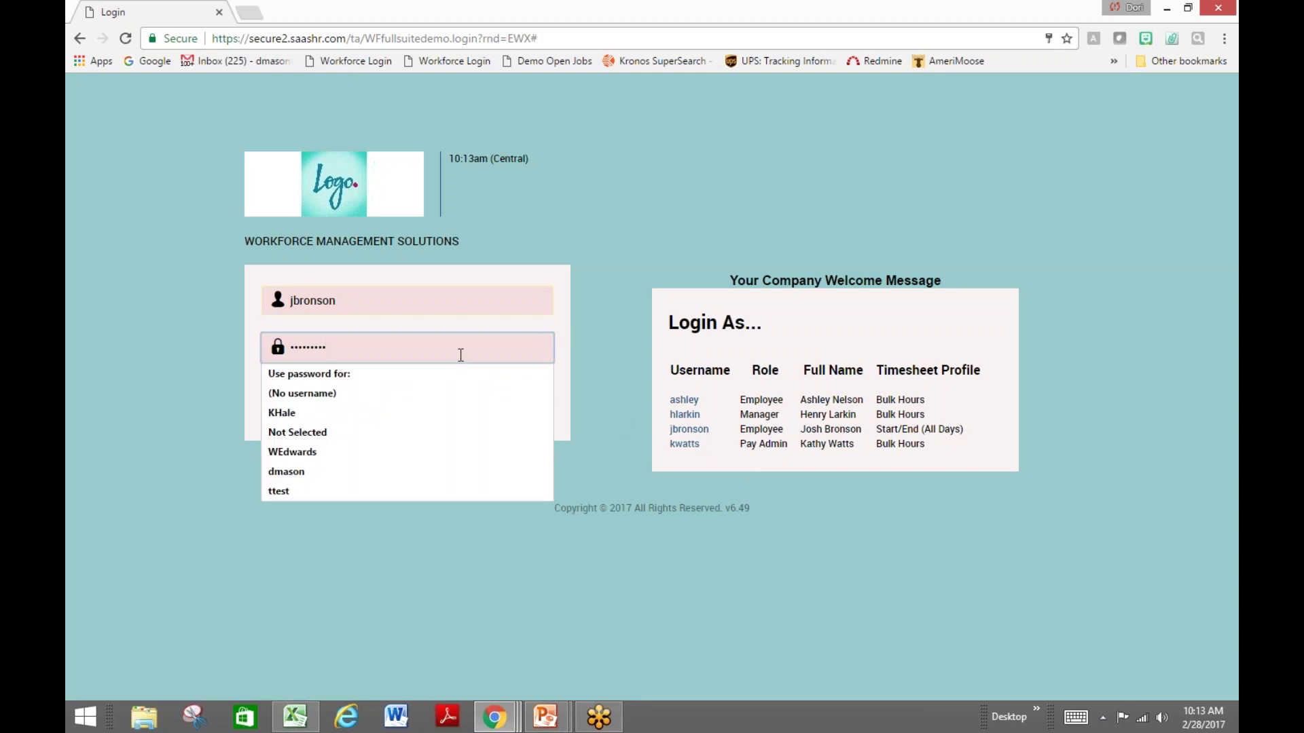
key(BackSpace)
key(BackSpace)
key(BackSpace)
key(BackSpace)
key(BackSpace)
key(BackSpace)
key(BackSpace)
key(BackSpace)
key(BackSpace)
text(••••••••)
click(324, 401)
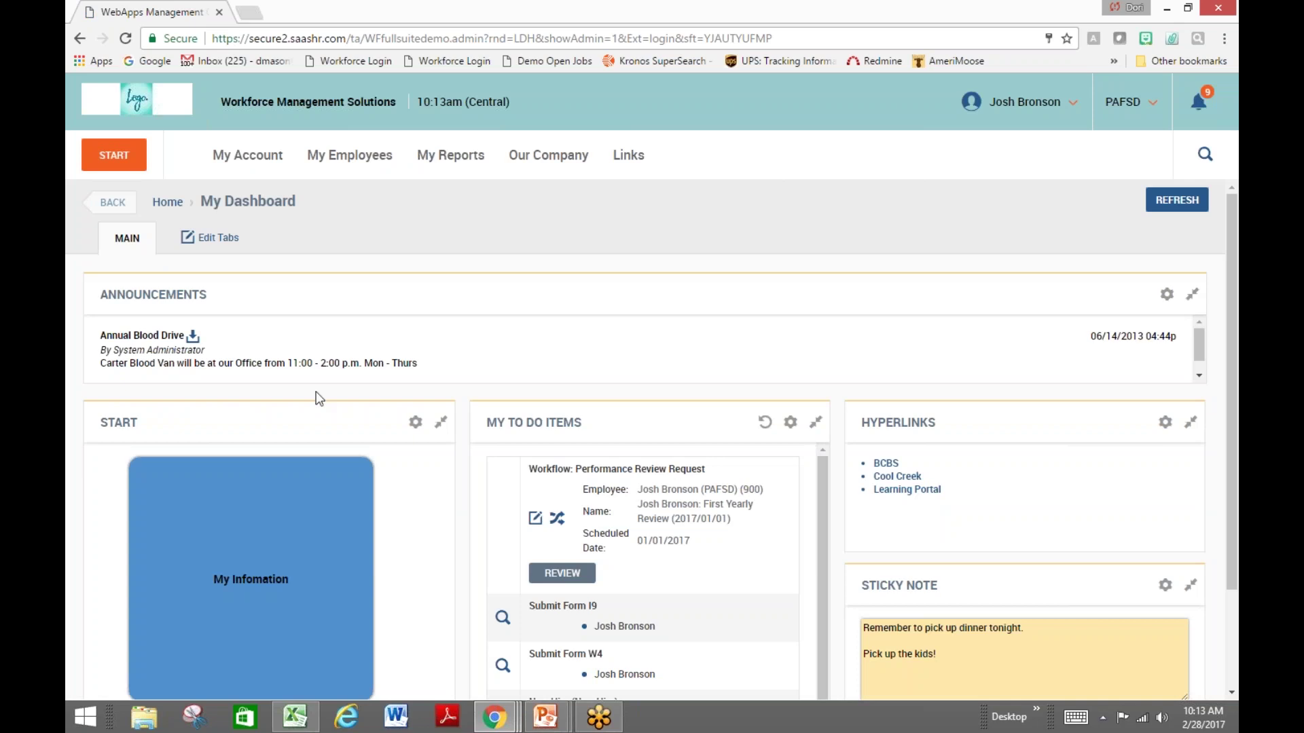
Highlight the Announcements heading, then open My To Do's with its 9 items
drag(211, 297, 103, 297)
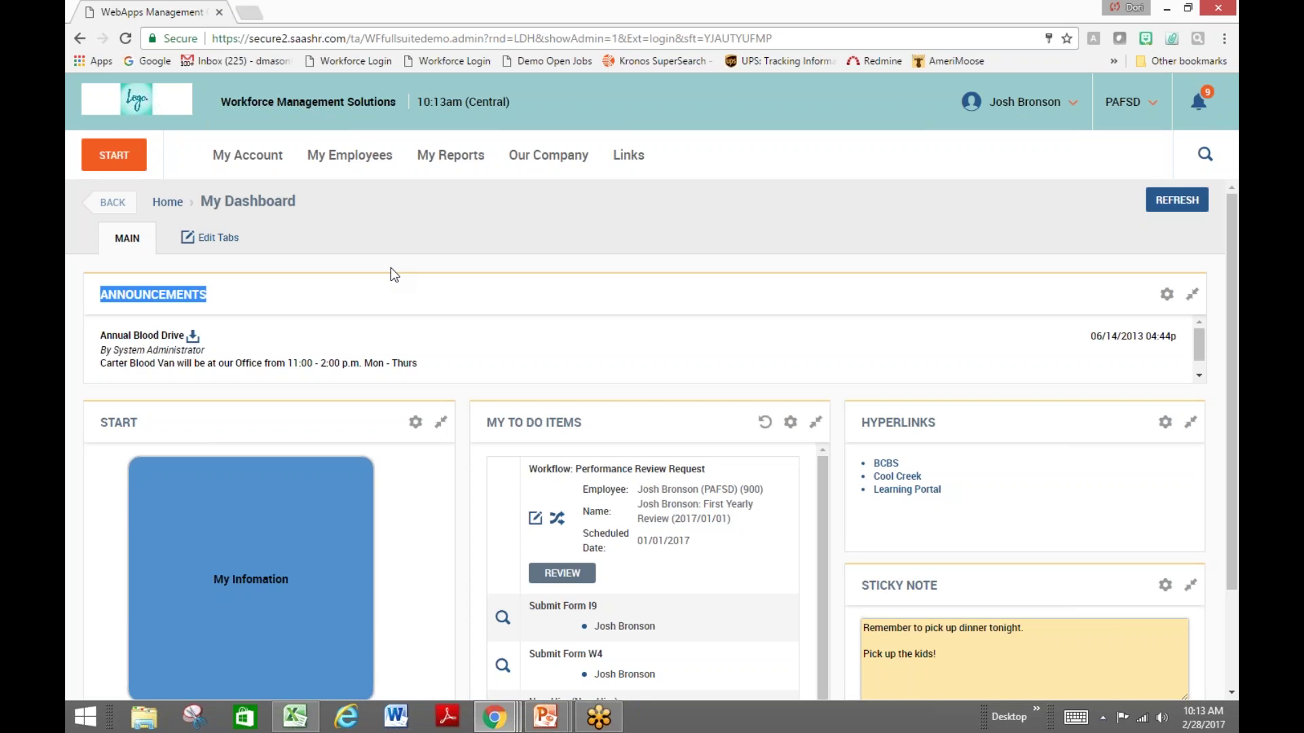
mouse_move(358, 495)
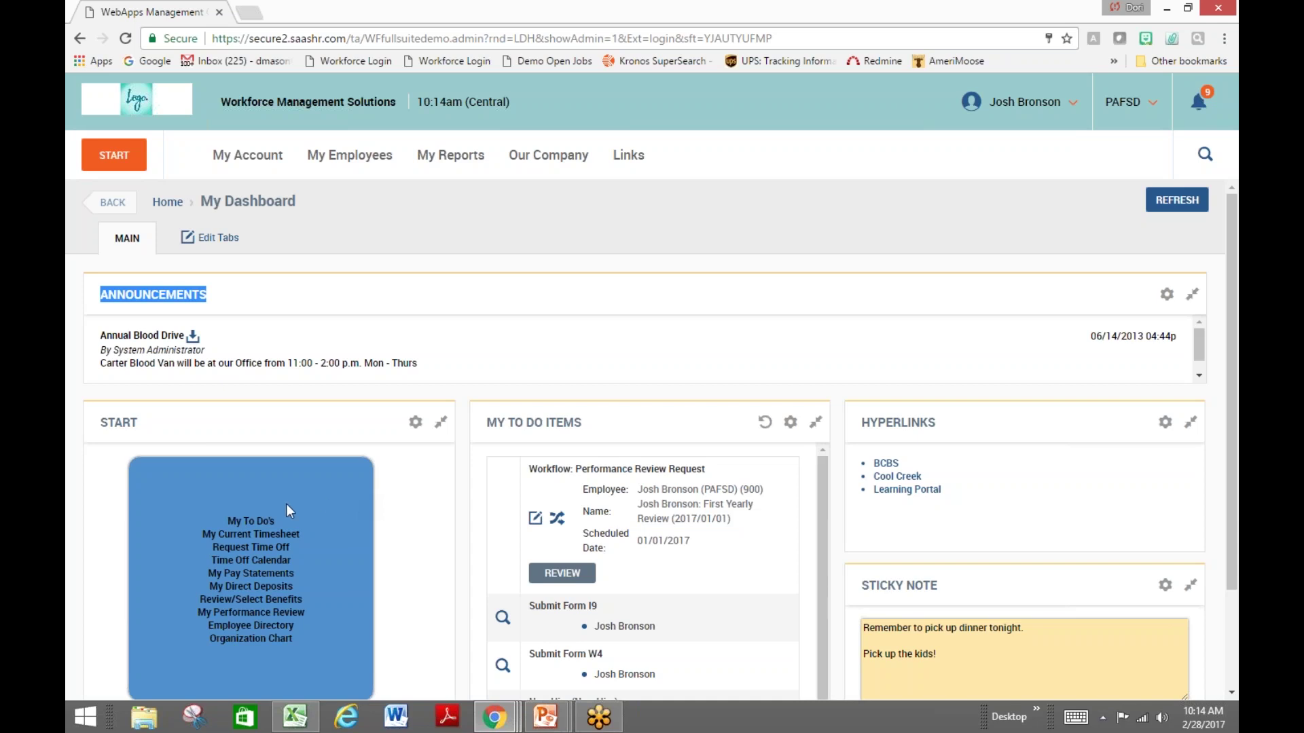
click(245, 522)
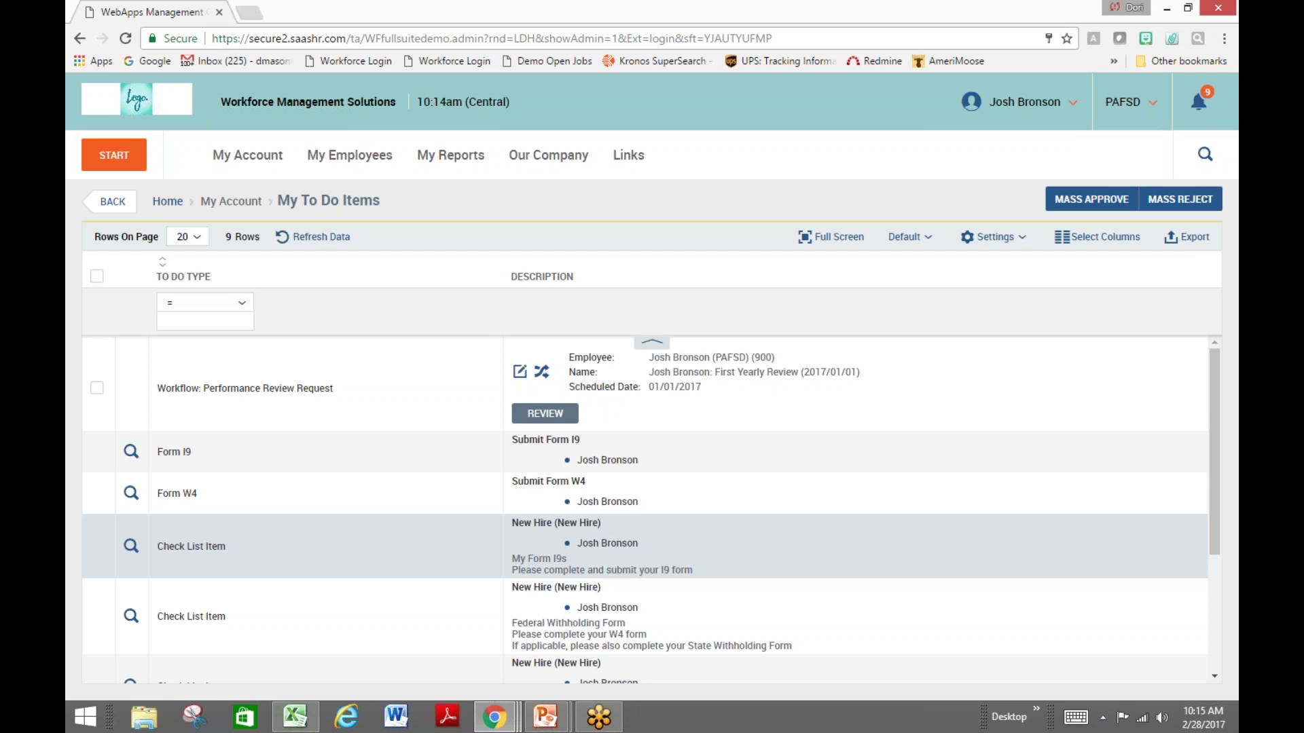
click(131, 544)
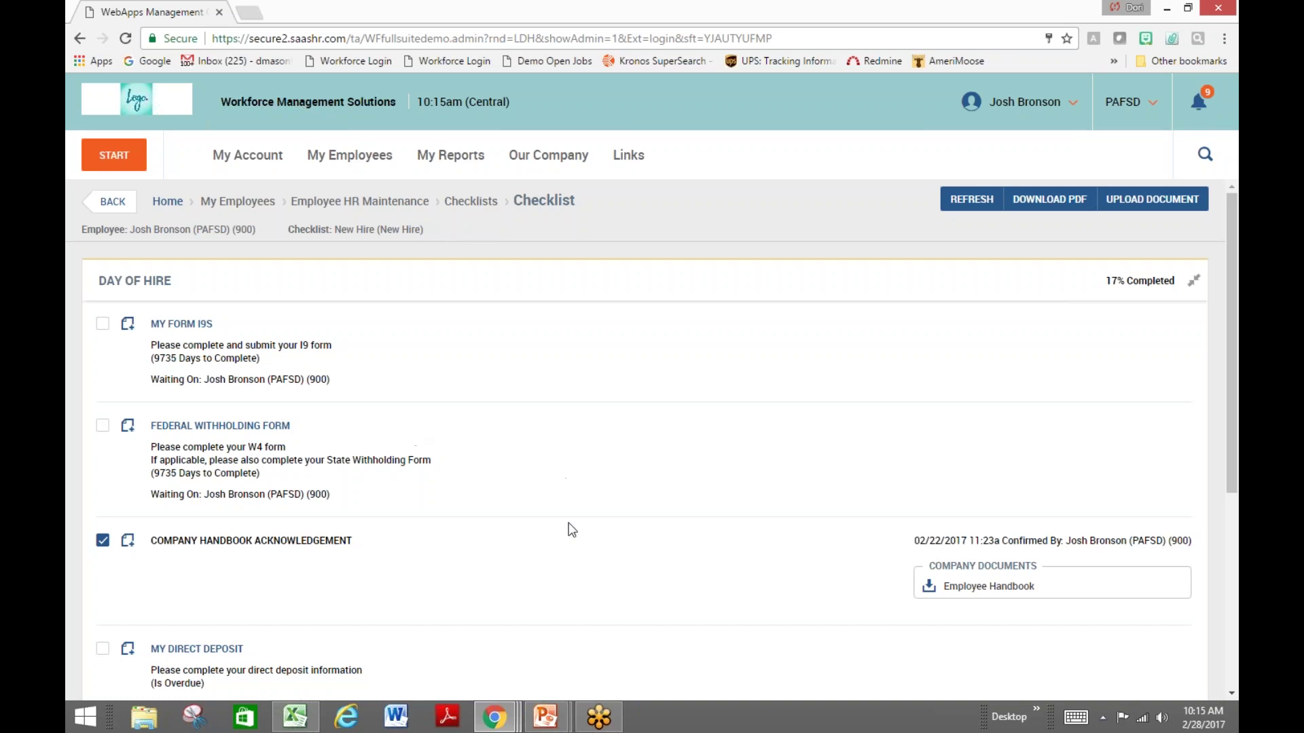
scroll(584, 536, down, 1)
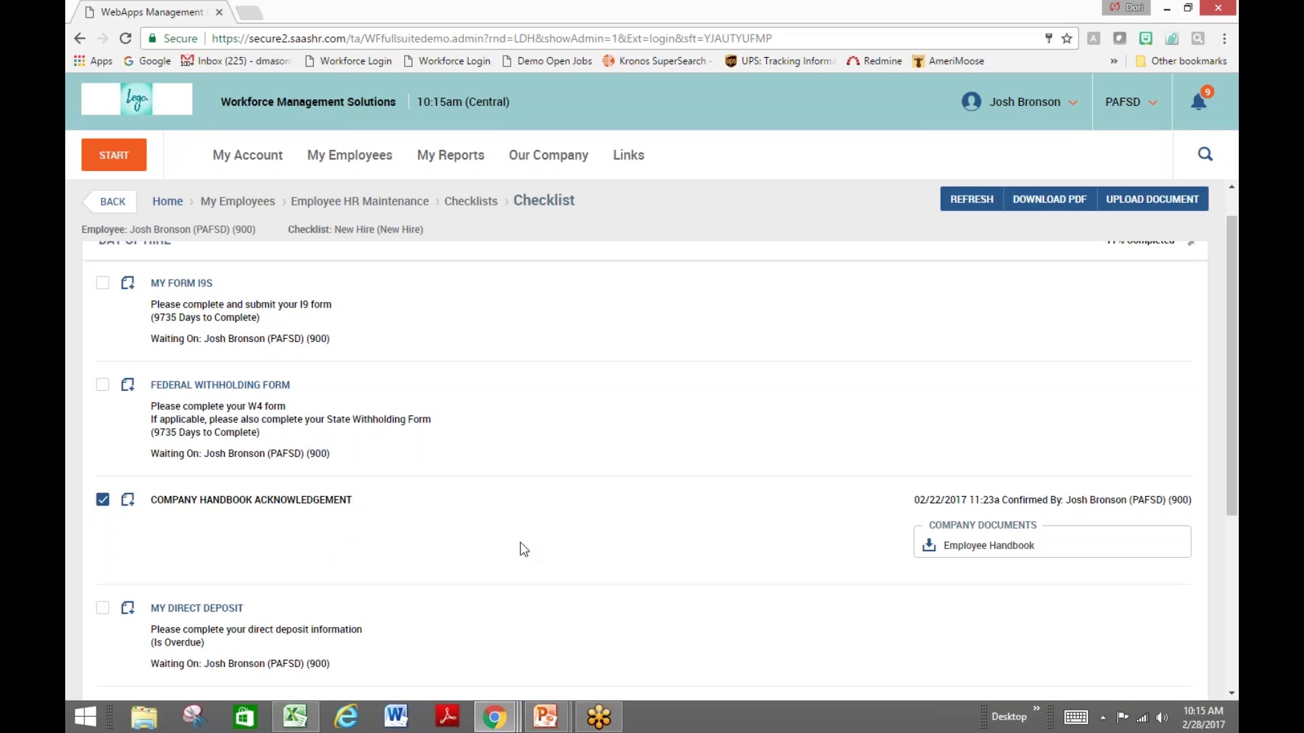
scroll(521, 542, down, 2)
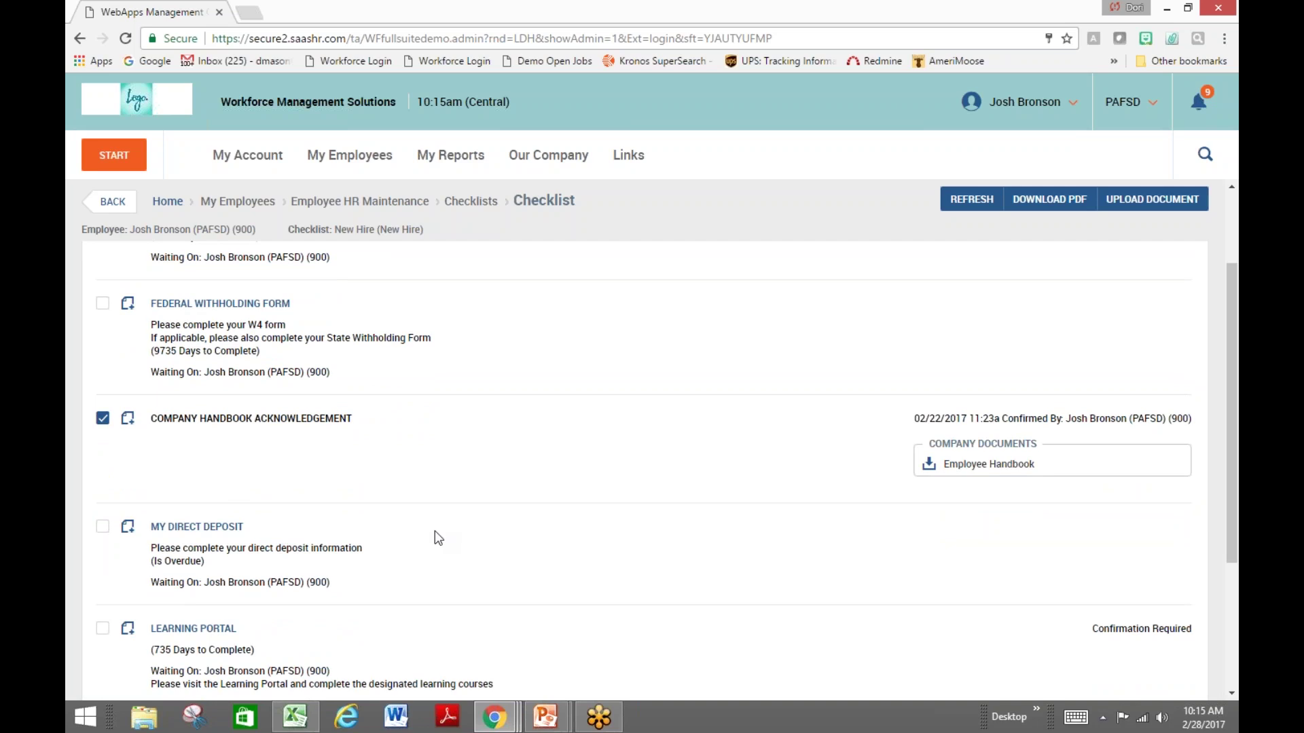
scroll(435, 532, down, 1)
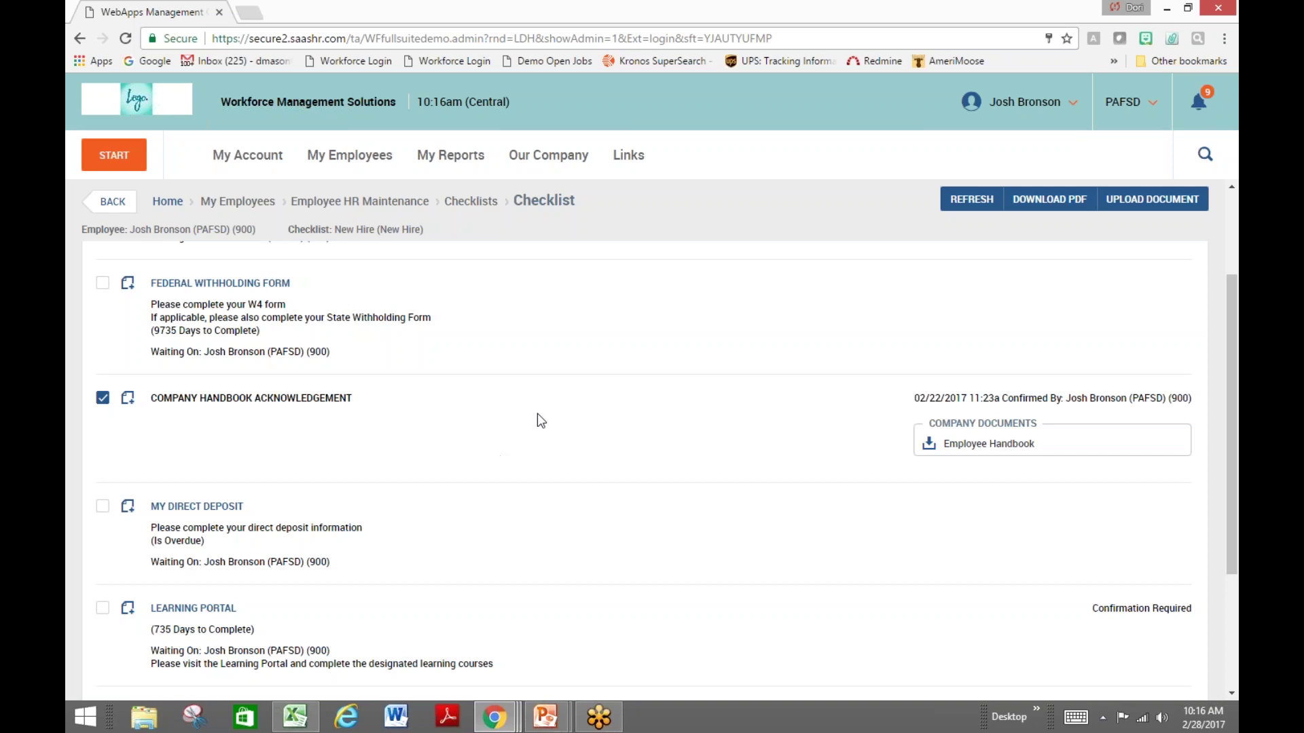
click(110, 202)
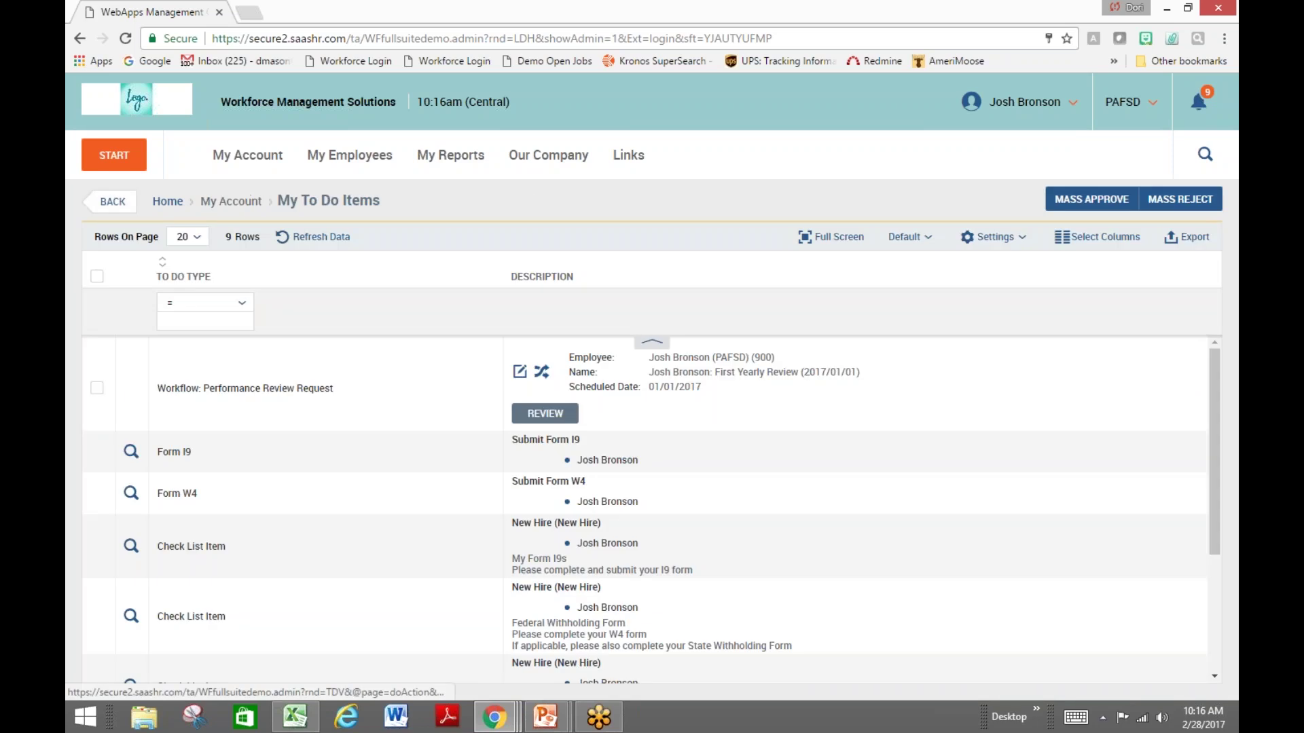
View the current week's timesheet, then open Request Time Off showing sick and vacation balances
click(117, 100)
mouse_move(292, 501)
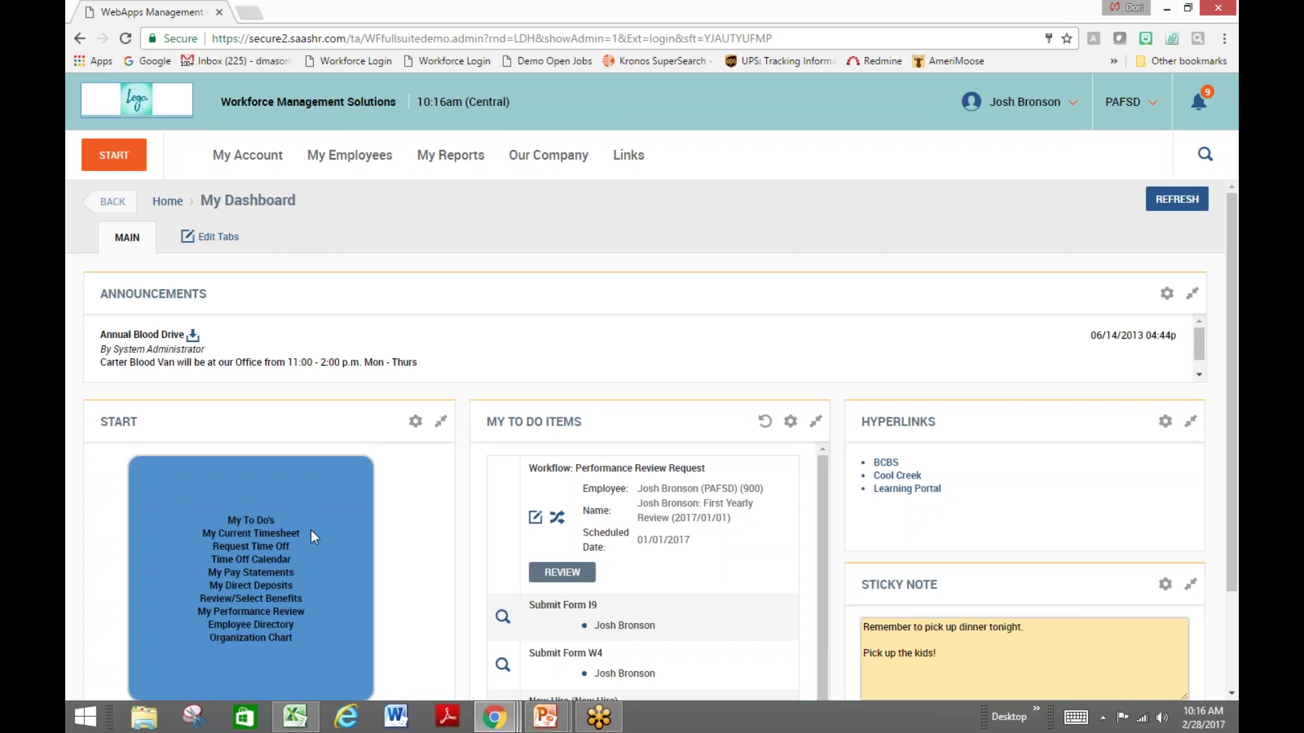
click(298, 533)
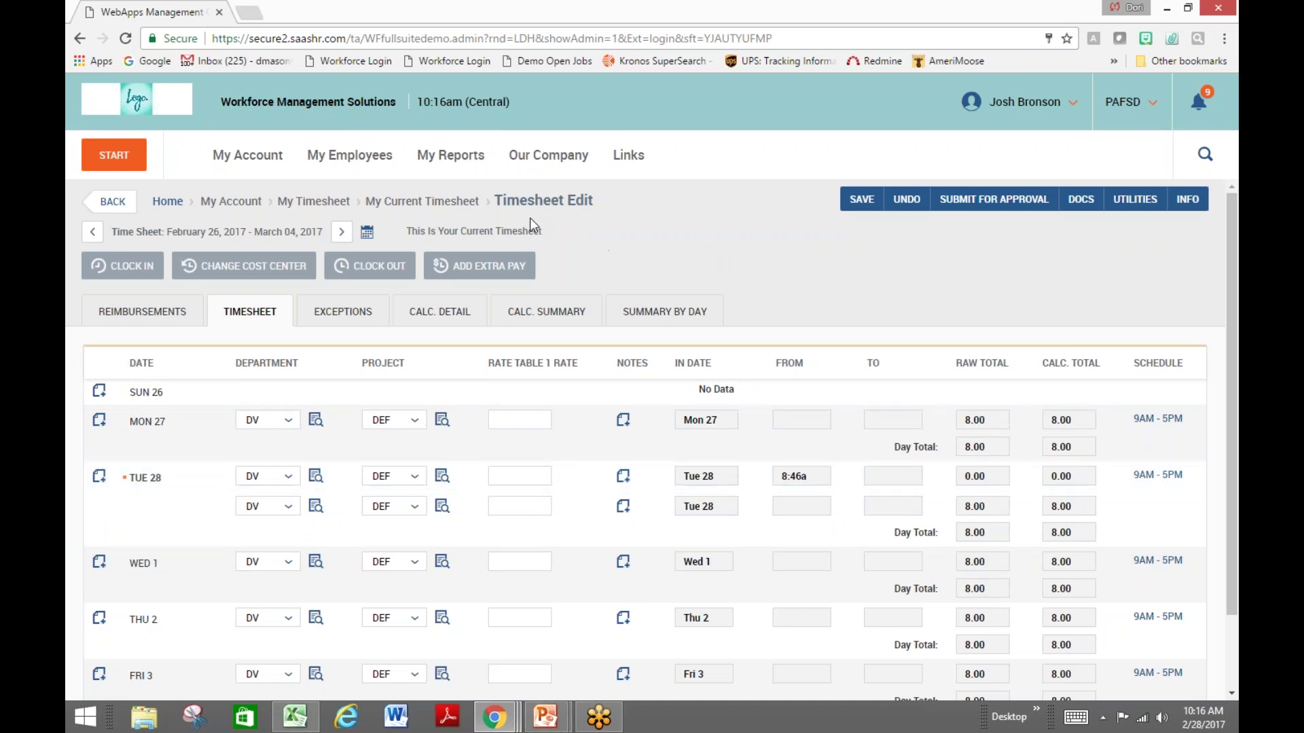
click(151, 111)
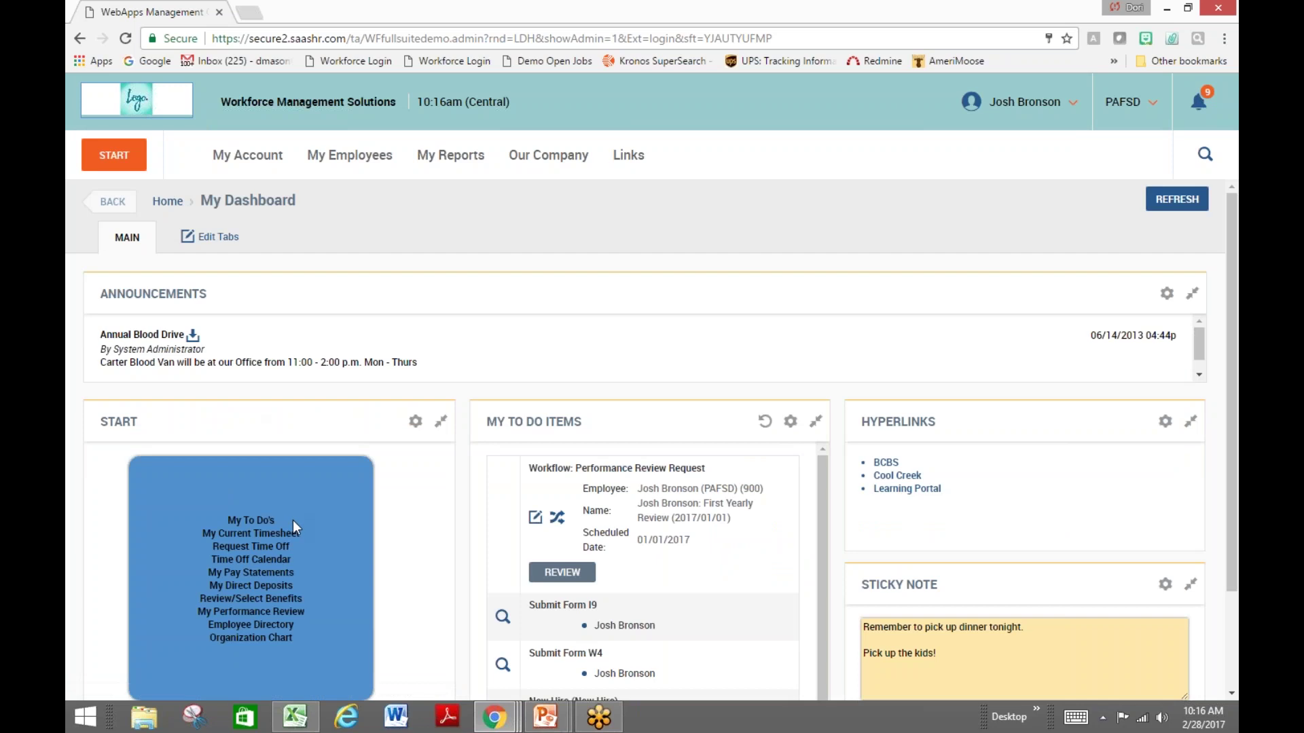
click(252, 547)
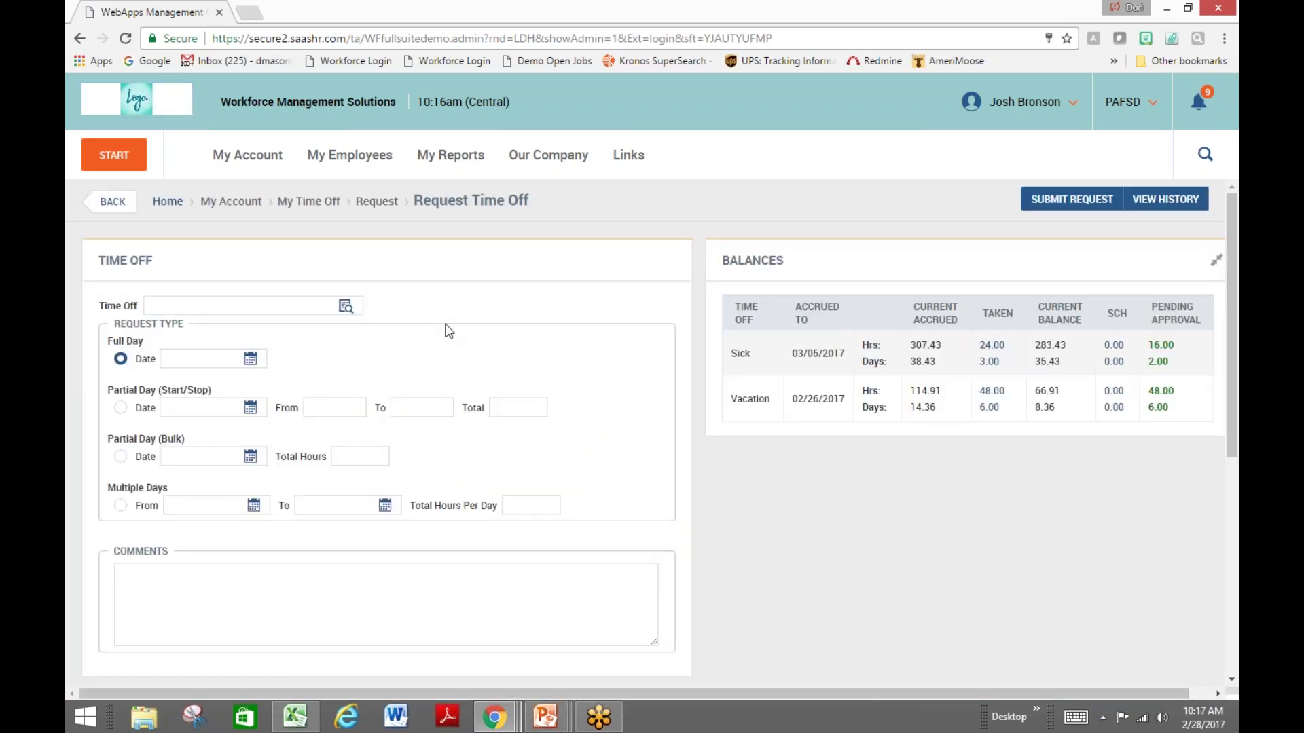
Set the time-off type to PTO and highlight the Balances heading
click(345, 306)
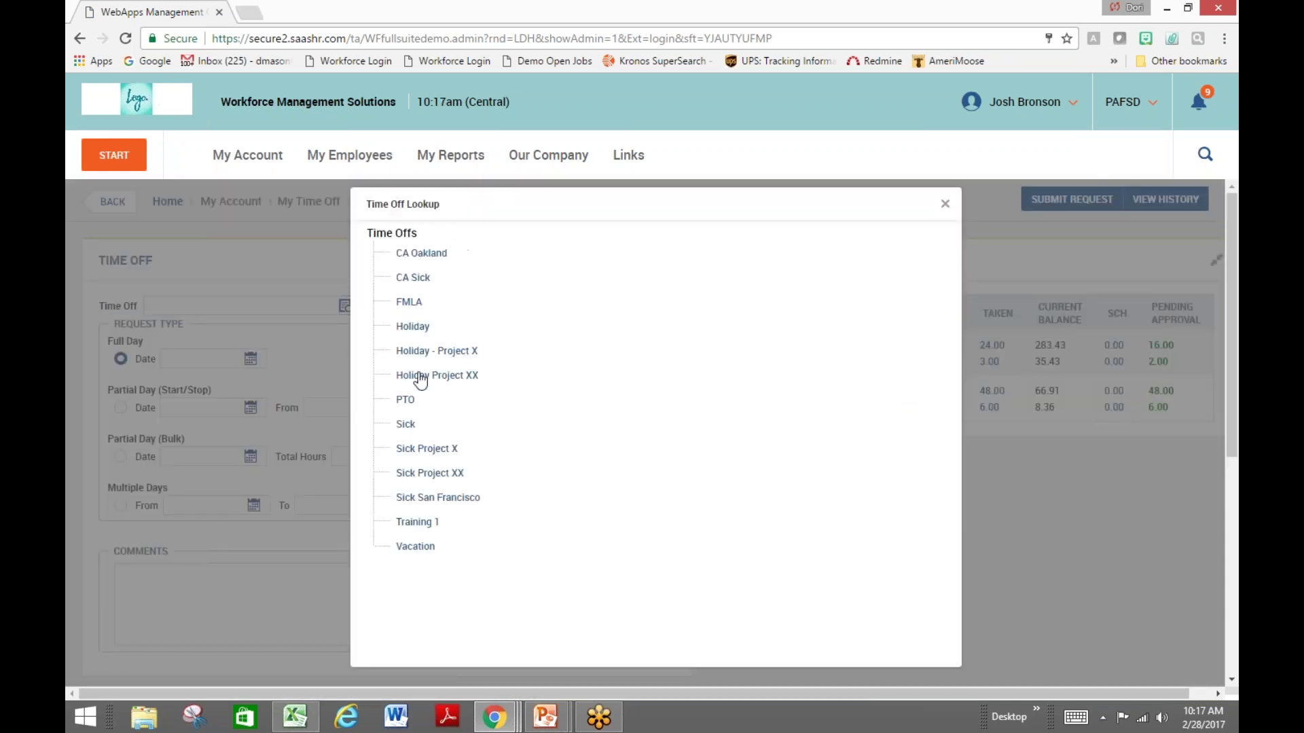
click(409, 402)
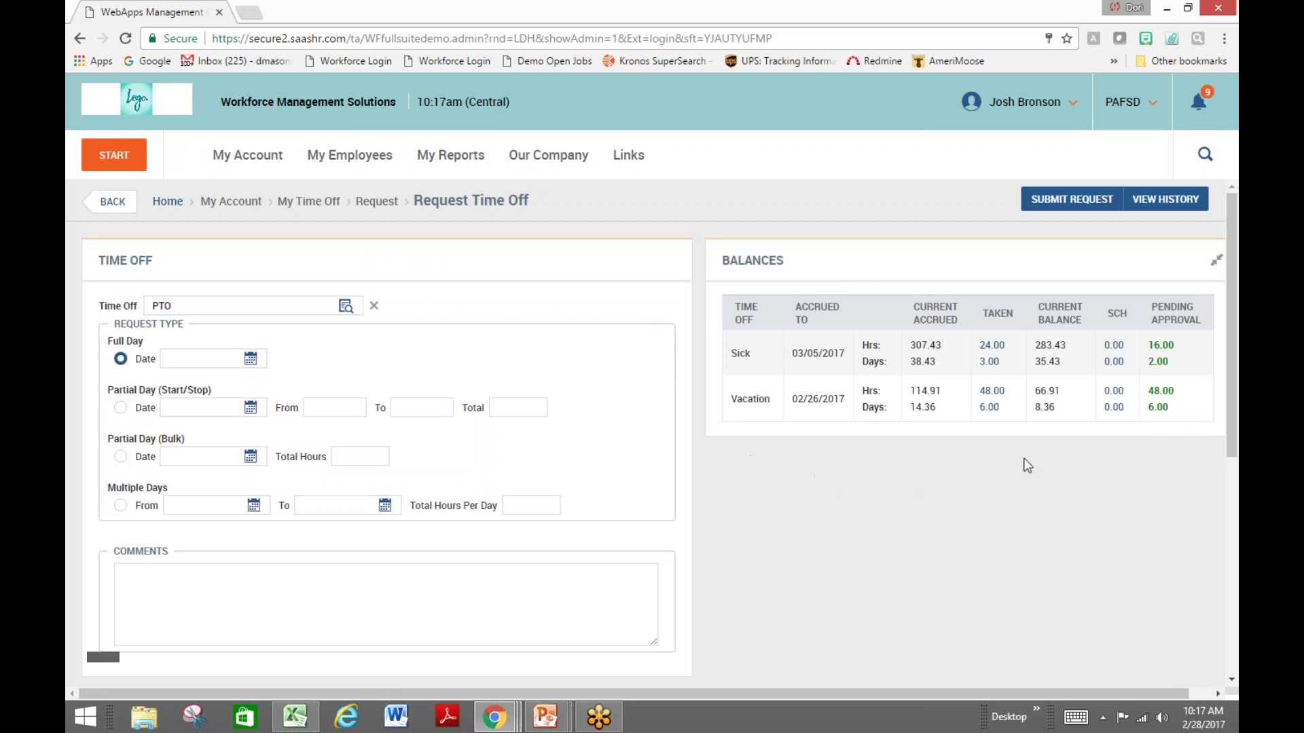
double_click(749, 257)
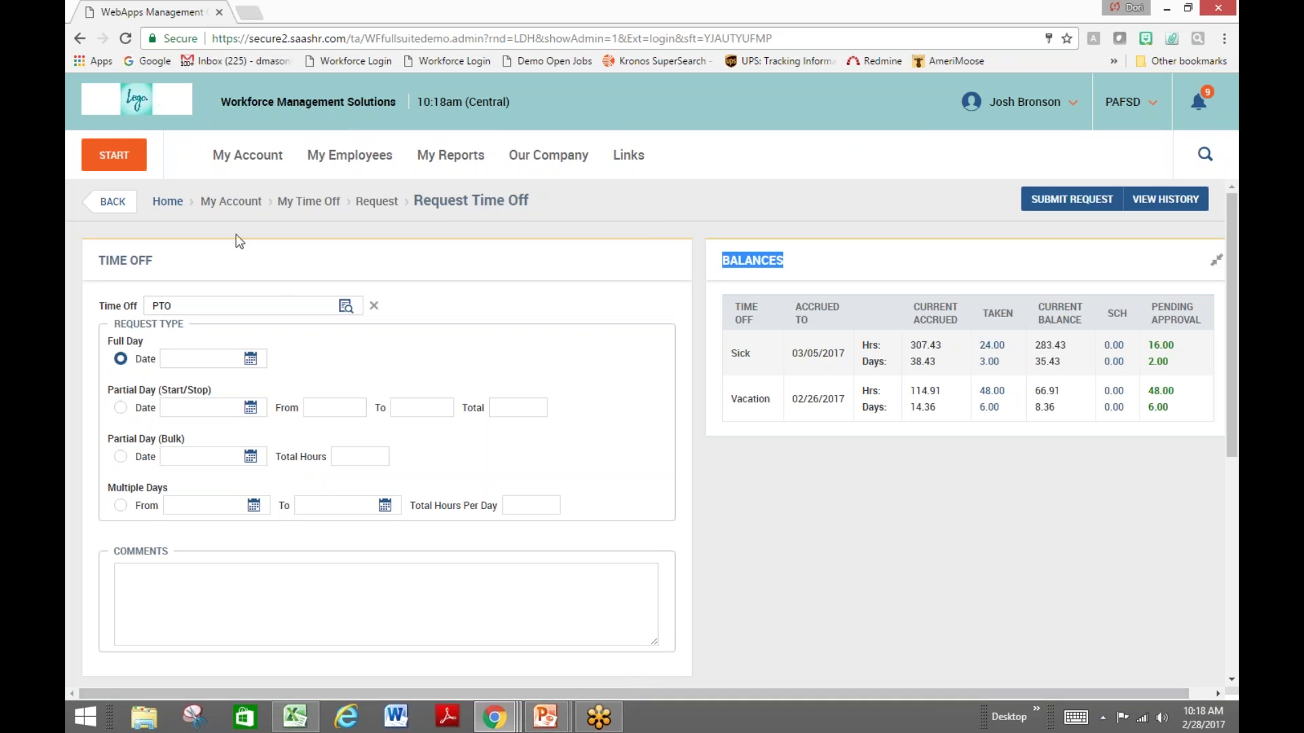
Open My Pay Statements listing the 25 regular pay statements
click(134, 99)
mouse_move(304, 547)
click(286, 575)
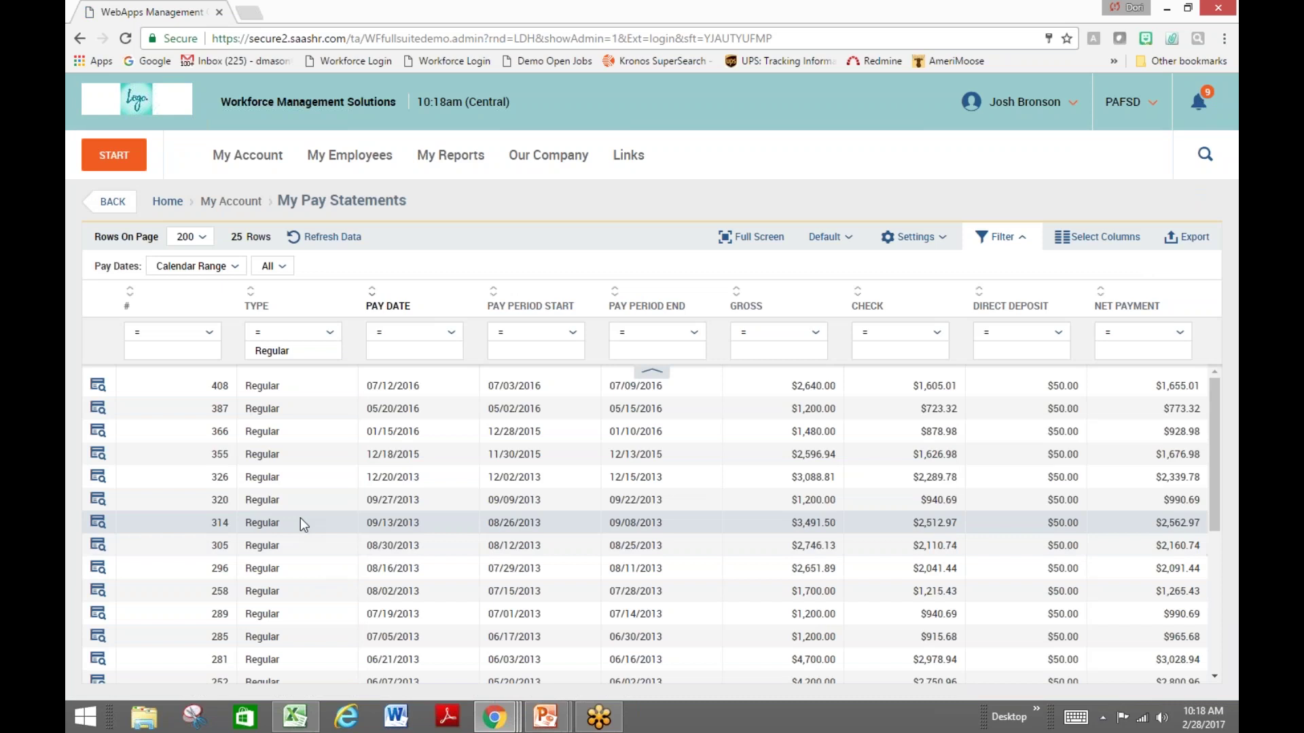
Preview the 07/12/2016 pay statement for check 408, then close it and return home
click(98, 385)
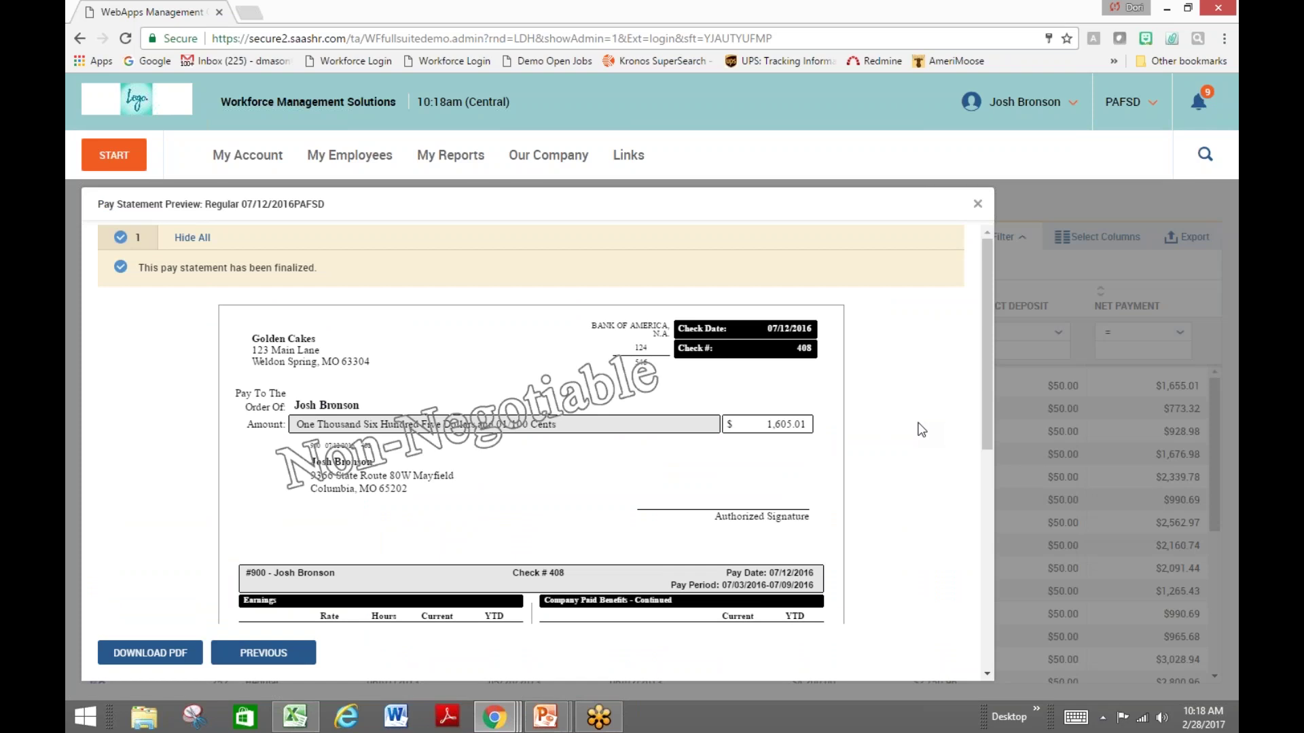
scroll(922, 429, down, 1)
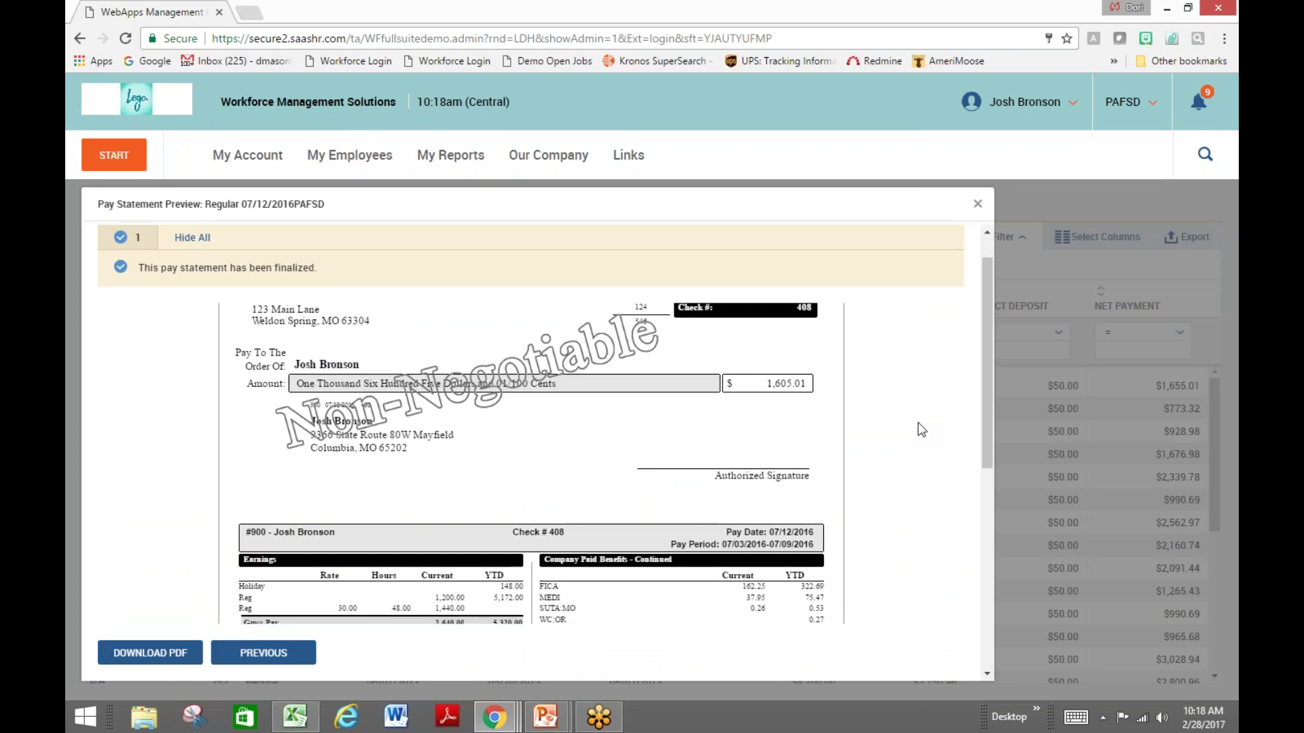
scroll(921, 430, down, 1)
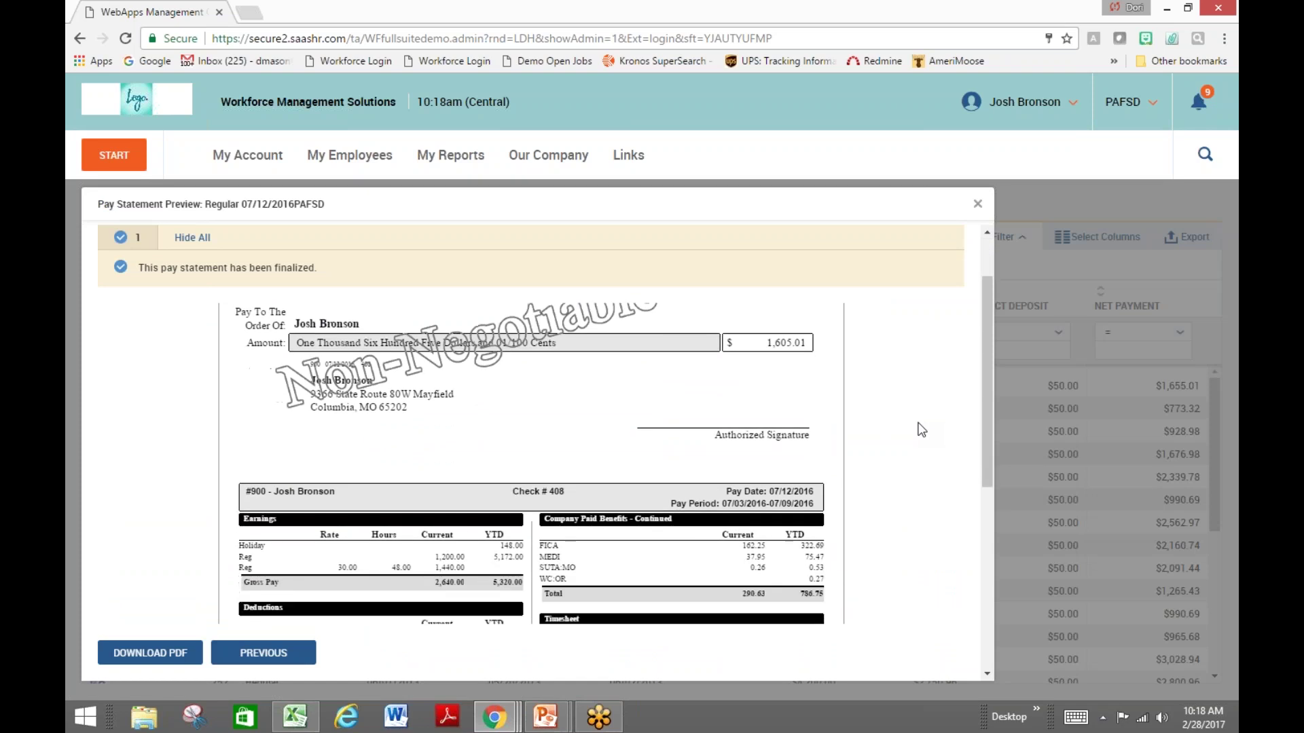
scroll(921, 430, down, 3)
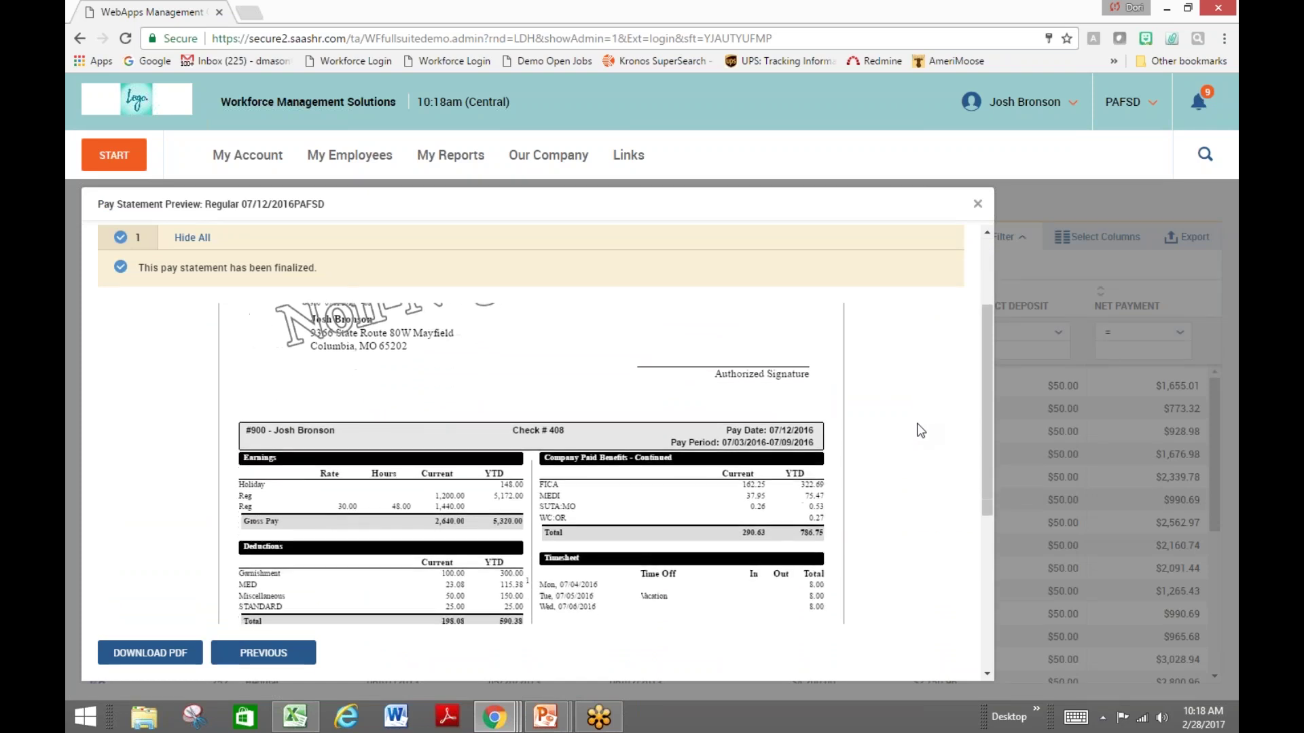
scroll(919, 430, down, 1)
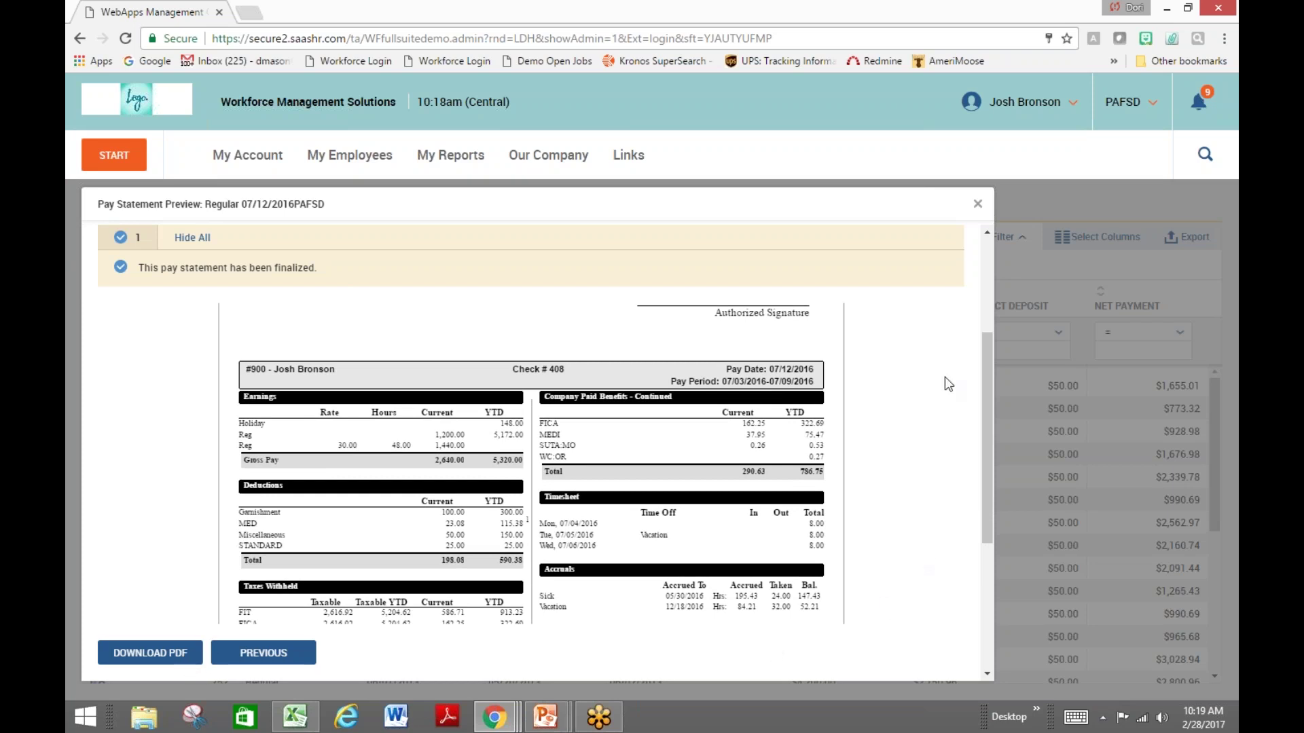
click(978, 205)
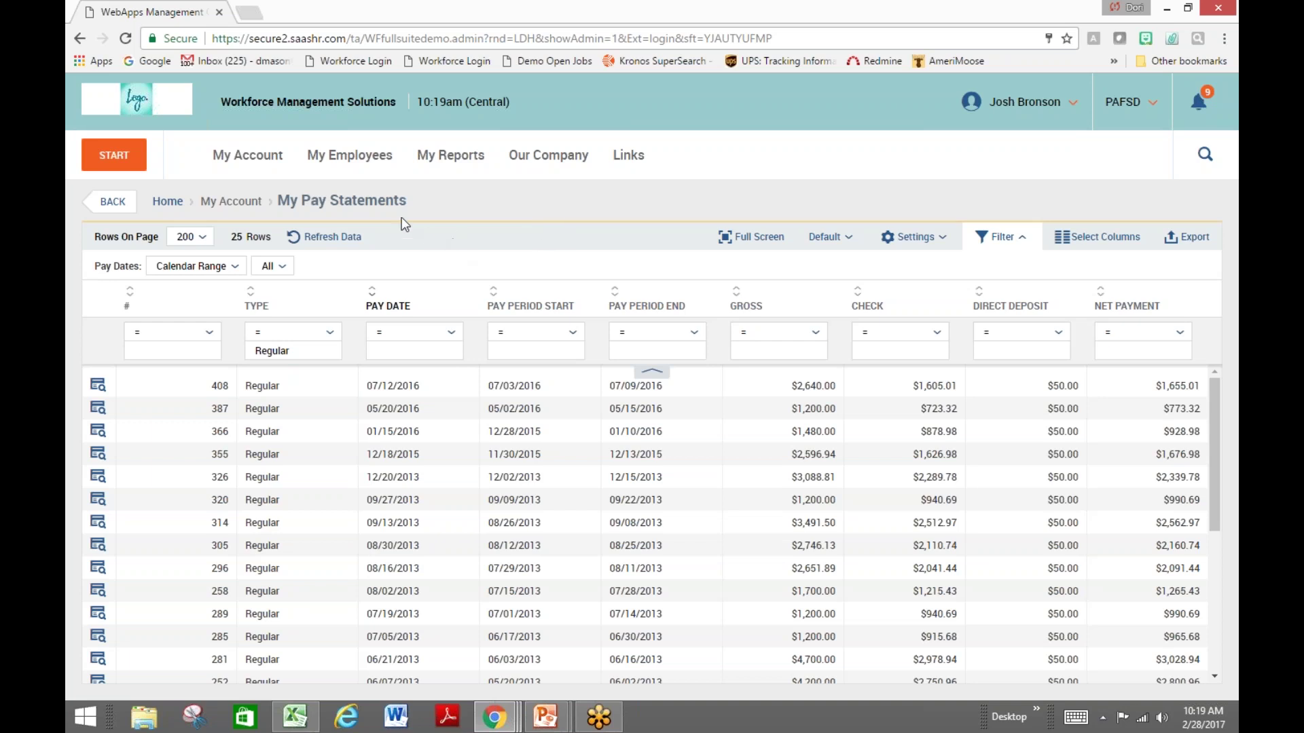
click(143, 110)
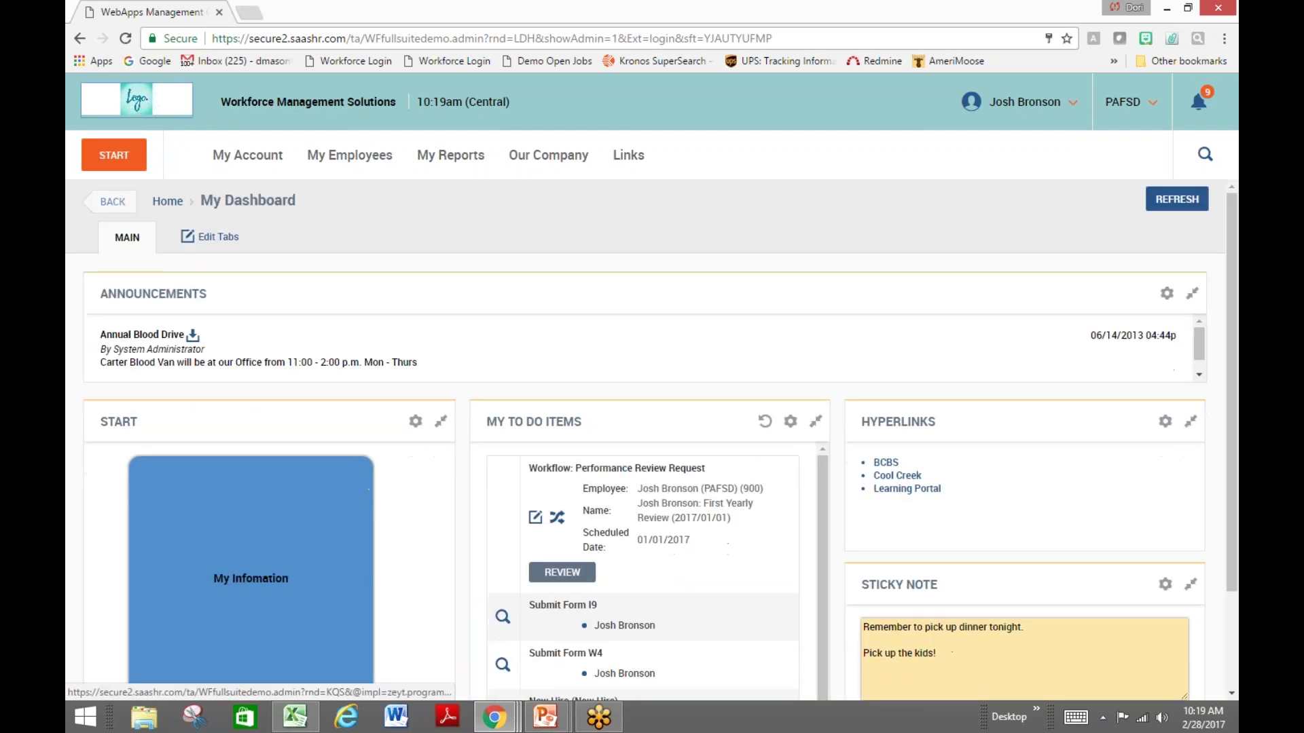
mouse_move(362, 591)
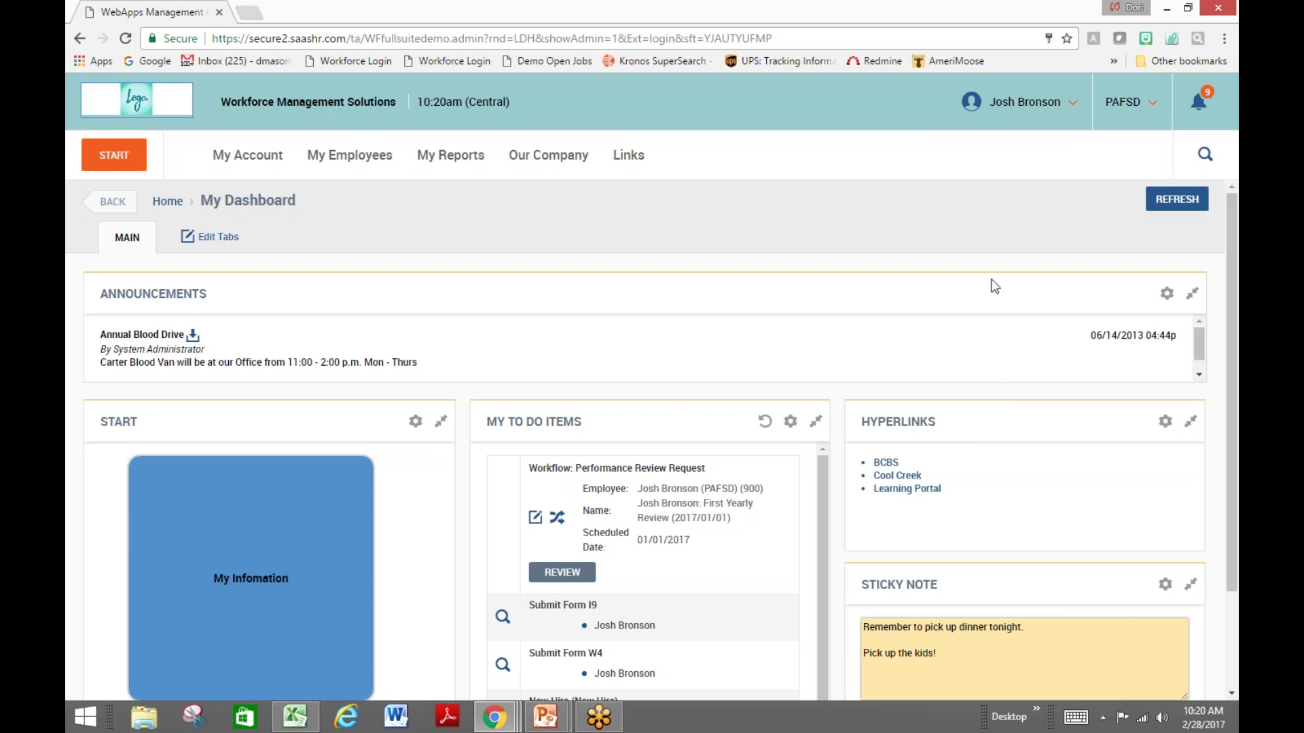
click(1023, 109)
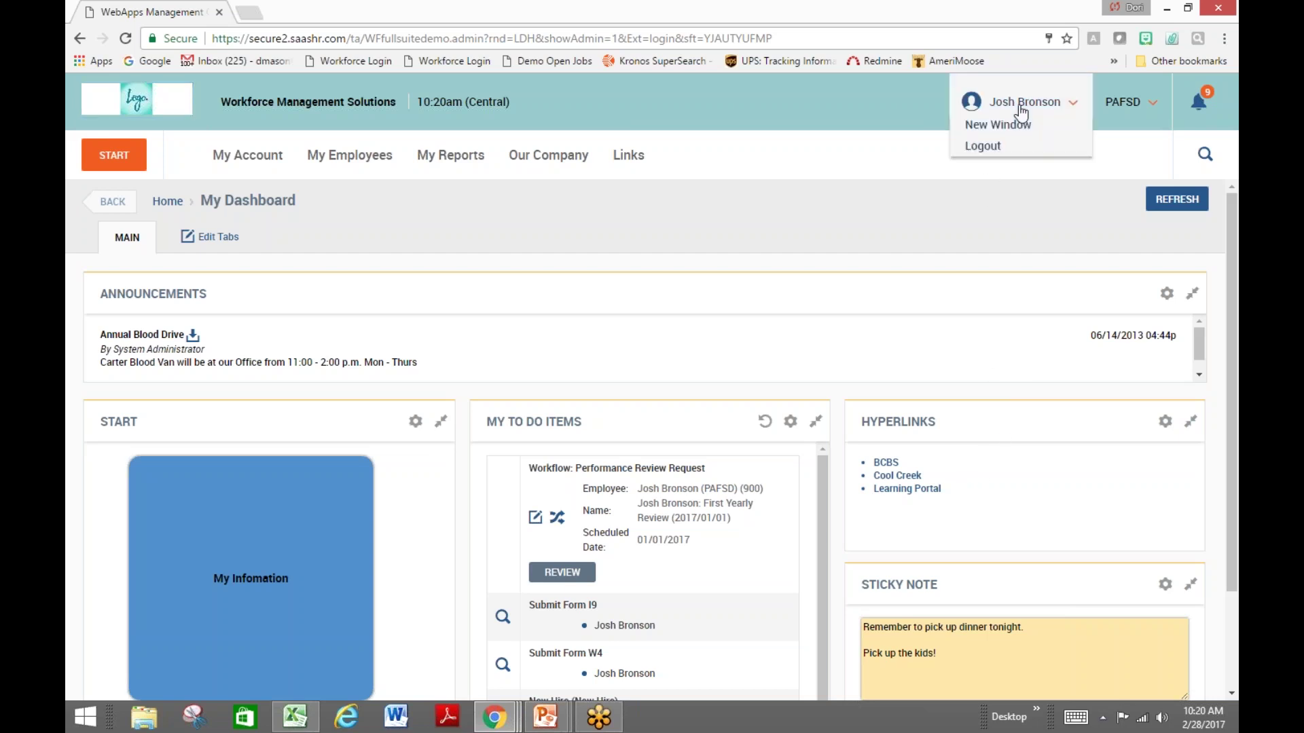
Log out of the employee account and log in as the demo manager
click(990, 148)
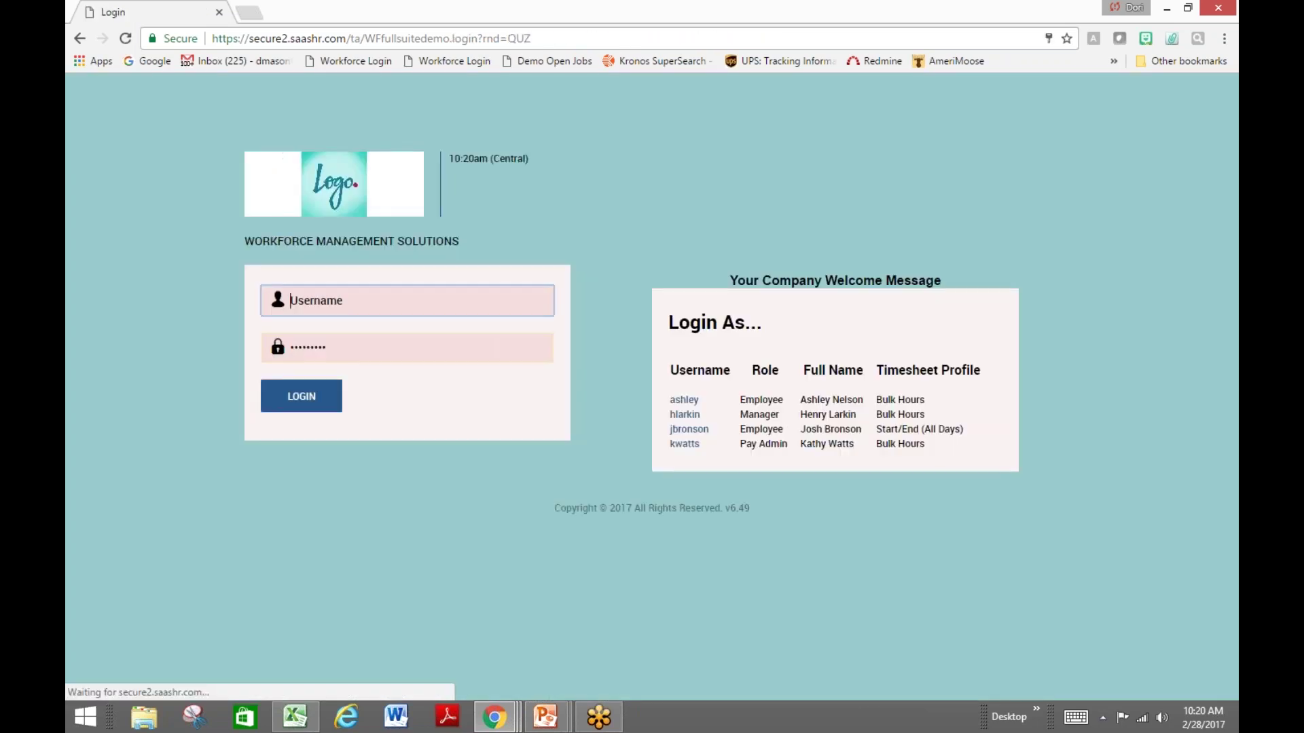
click(685, 414)
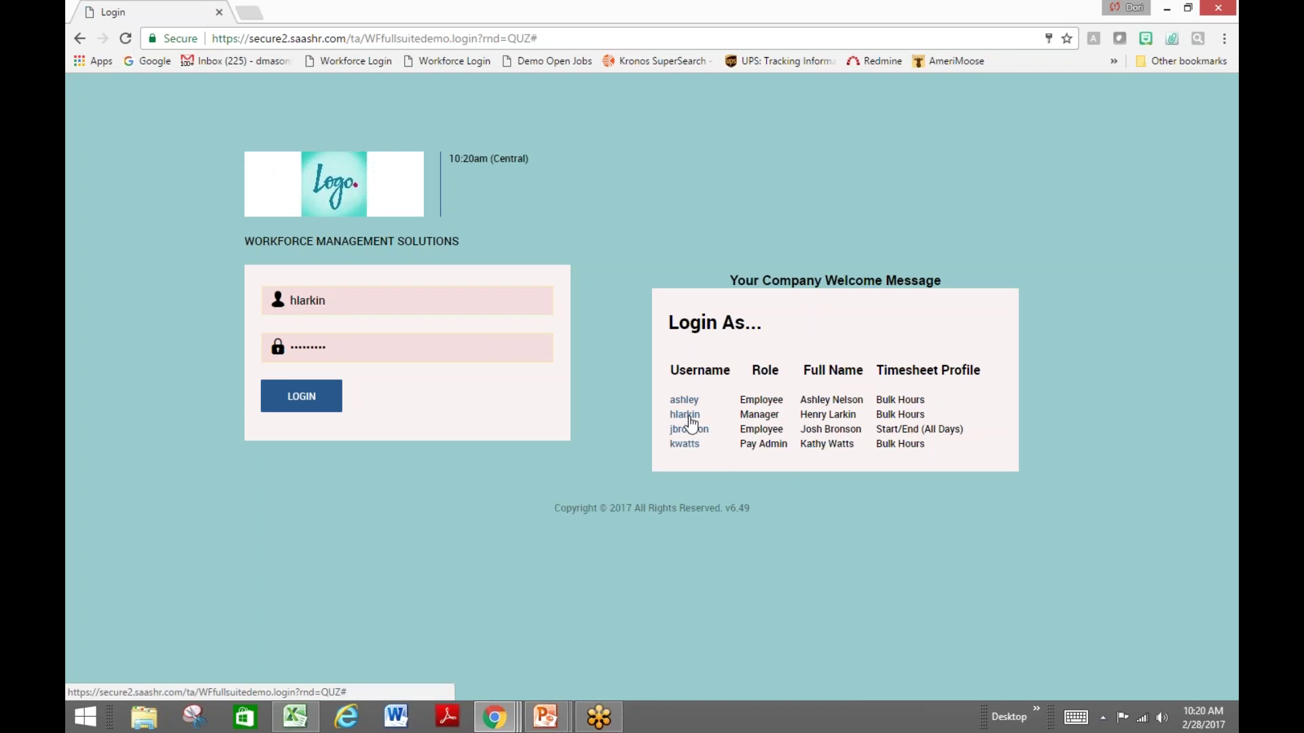
click(431, 343)
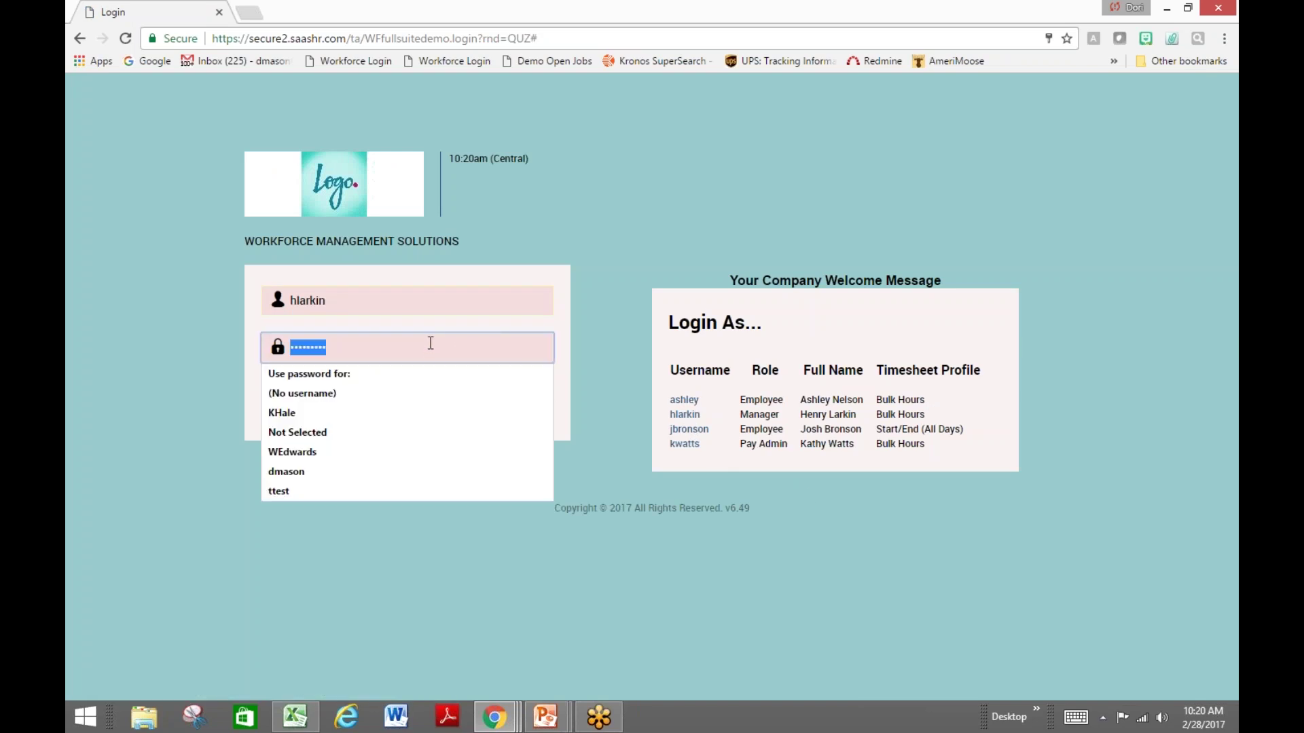
text(••••••••)
click(292, 405)
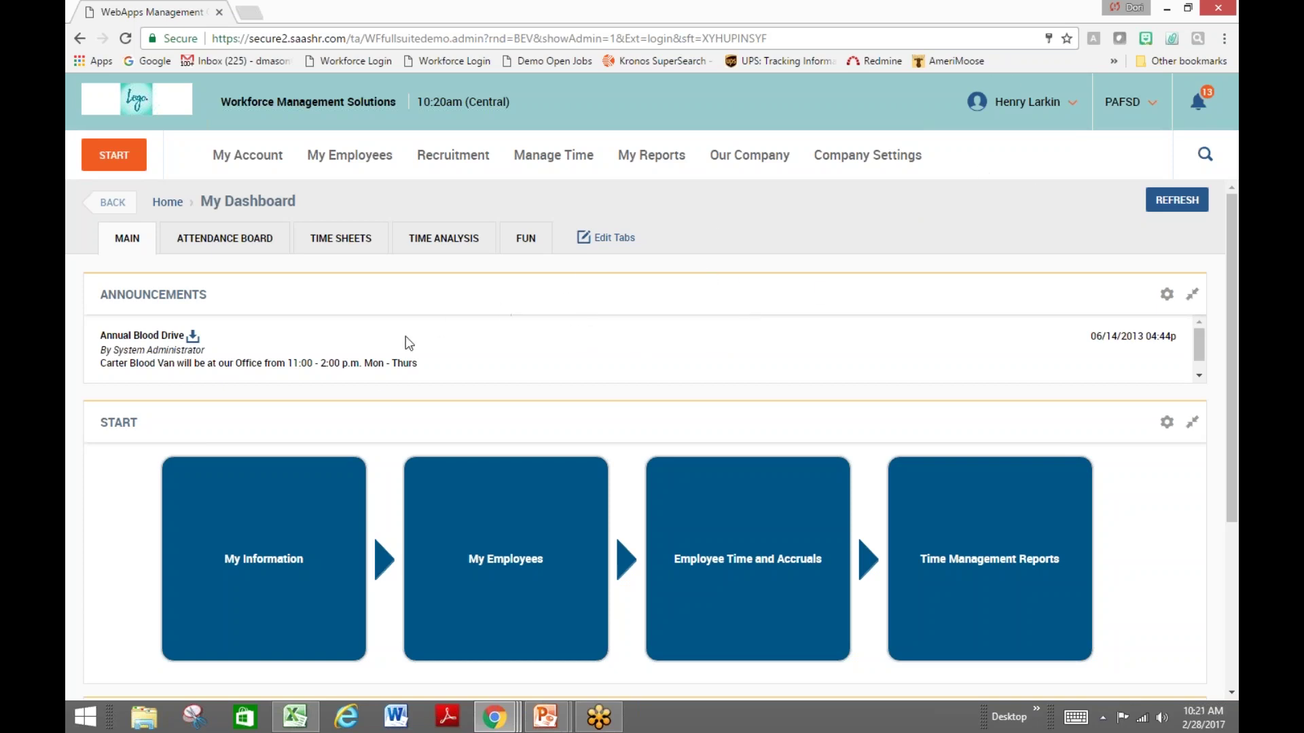
mouse_move(349, 543)
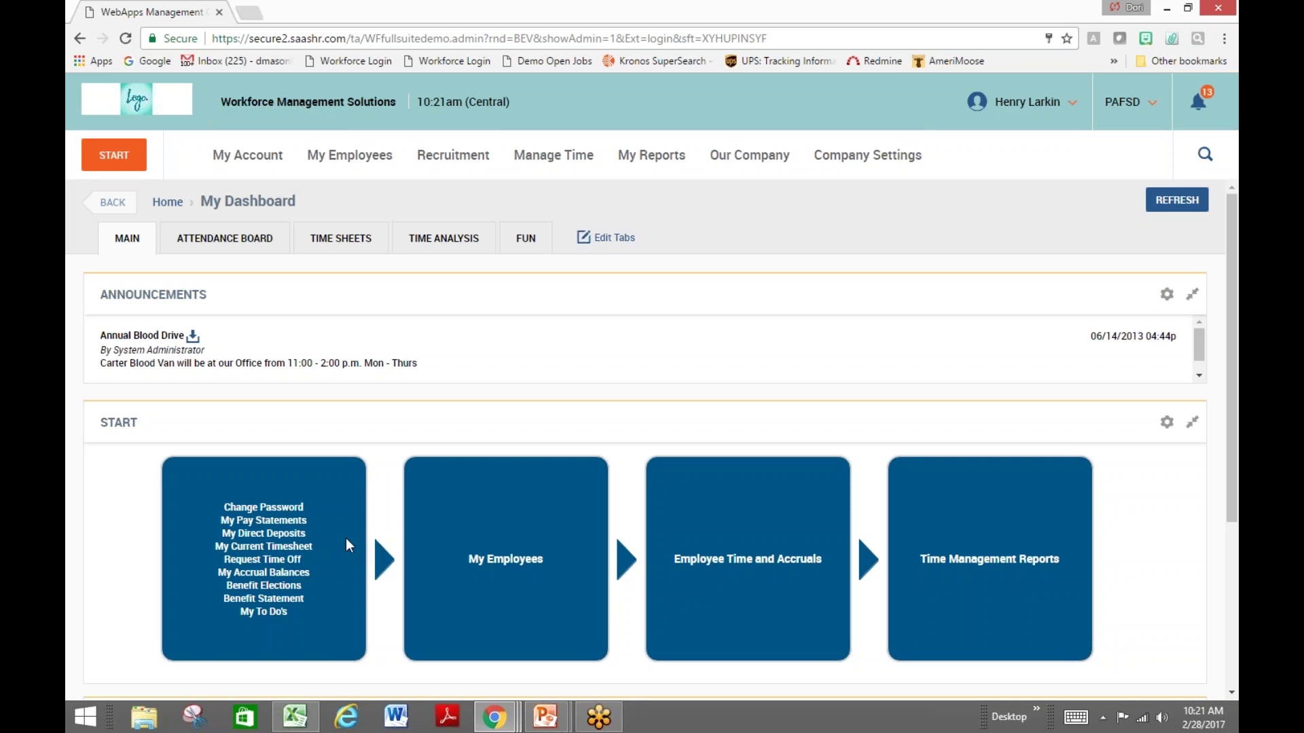
mouse_move(523, 474)
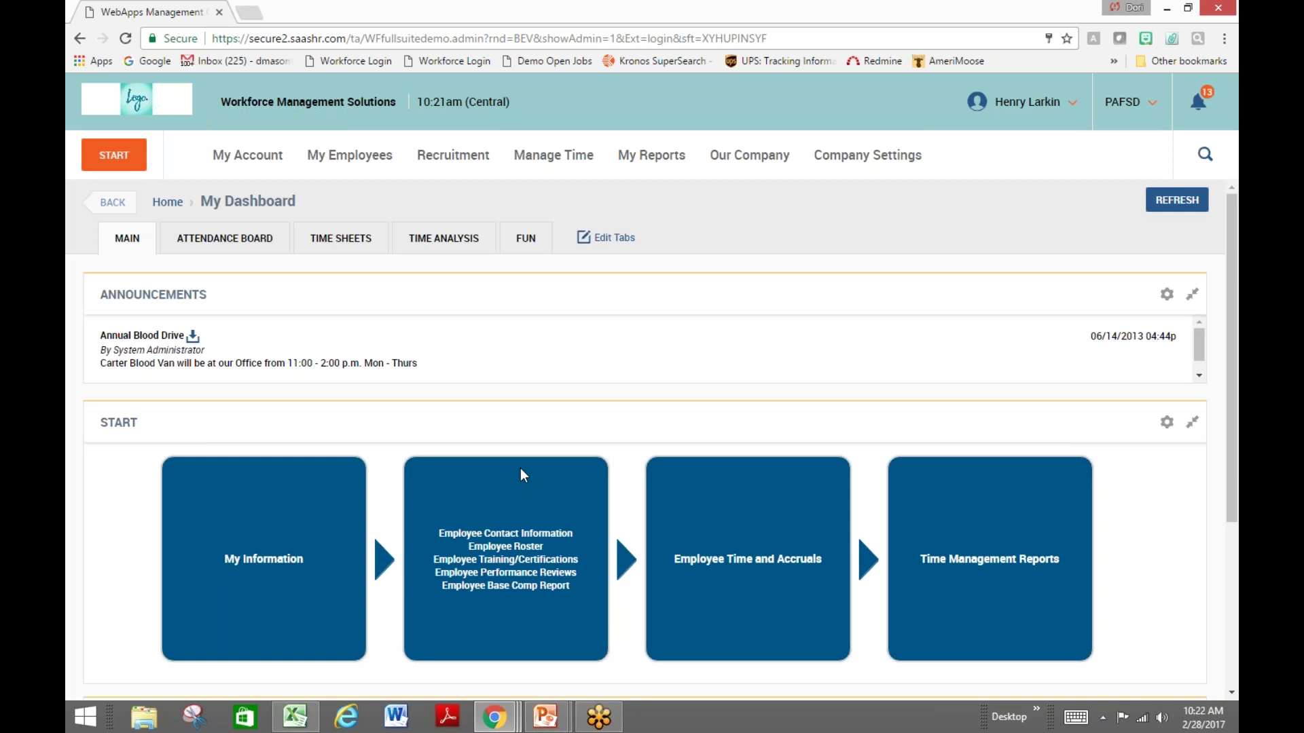
Open the Employee Roster report, scroll across its grid, and bring up Select Report Columns
click(505, 546)
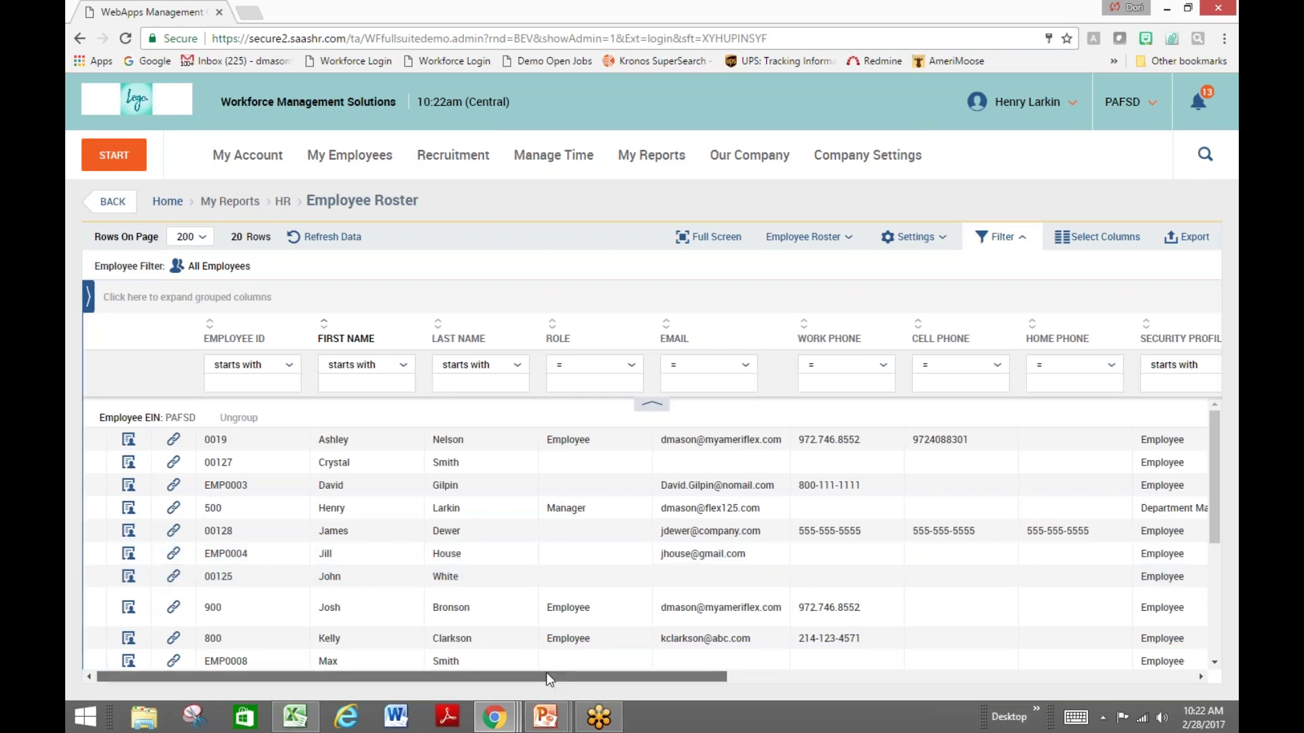
drag(545, 675, 635, 697)
right_click(633, 455)
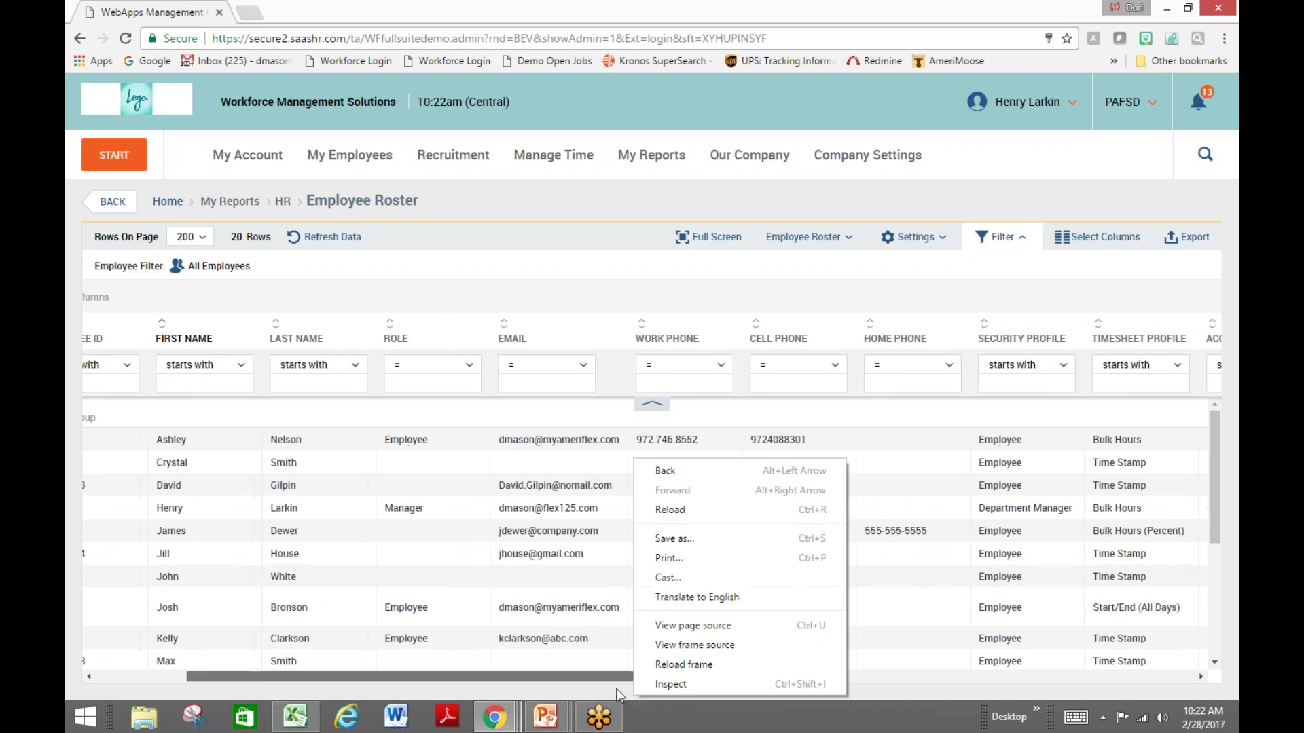
click(600, 309)
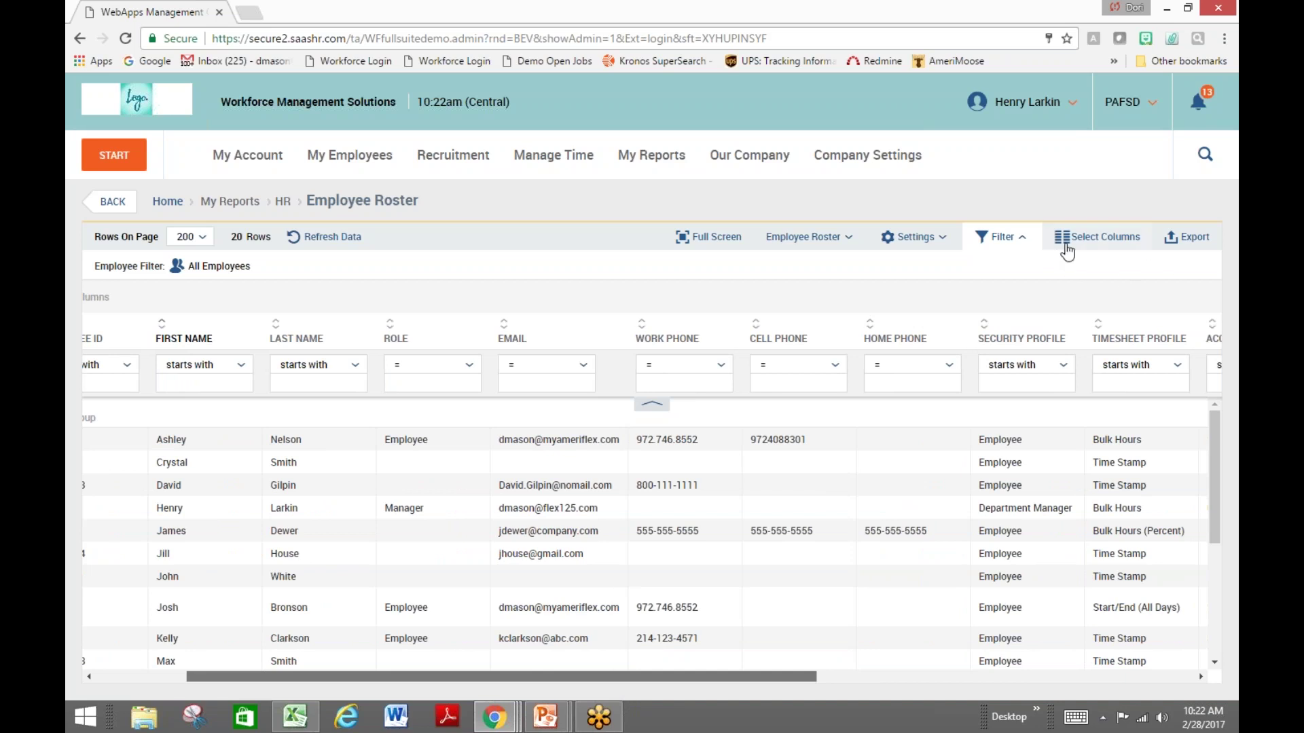
click(1065, 244)
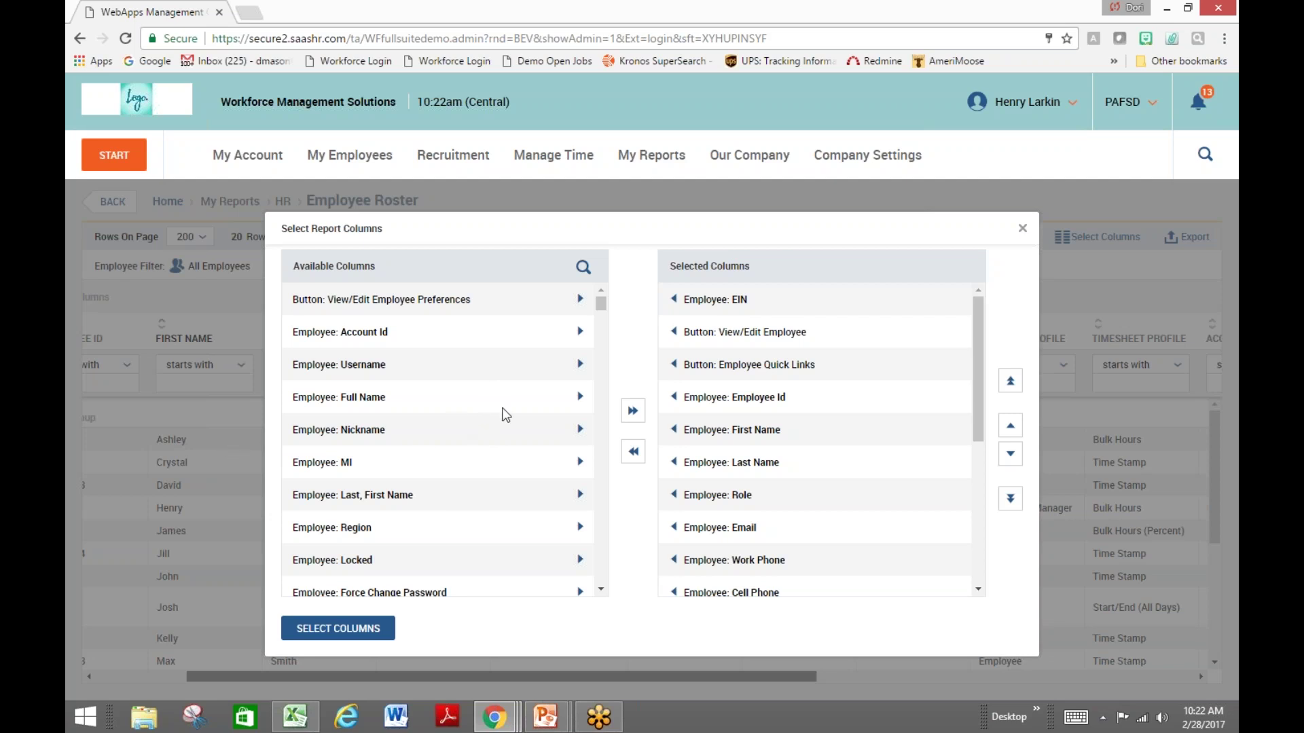
Add Employee: Region, Emp. Root: Project: Name and Employee: Picture columns and apply
drag(601, 311, 597, 350)
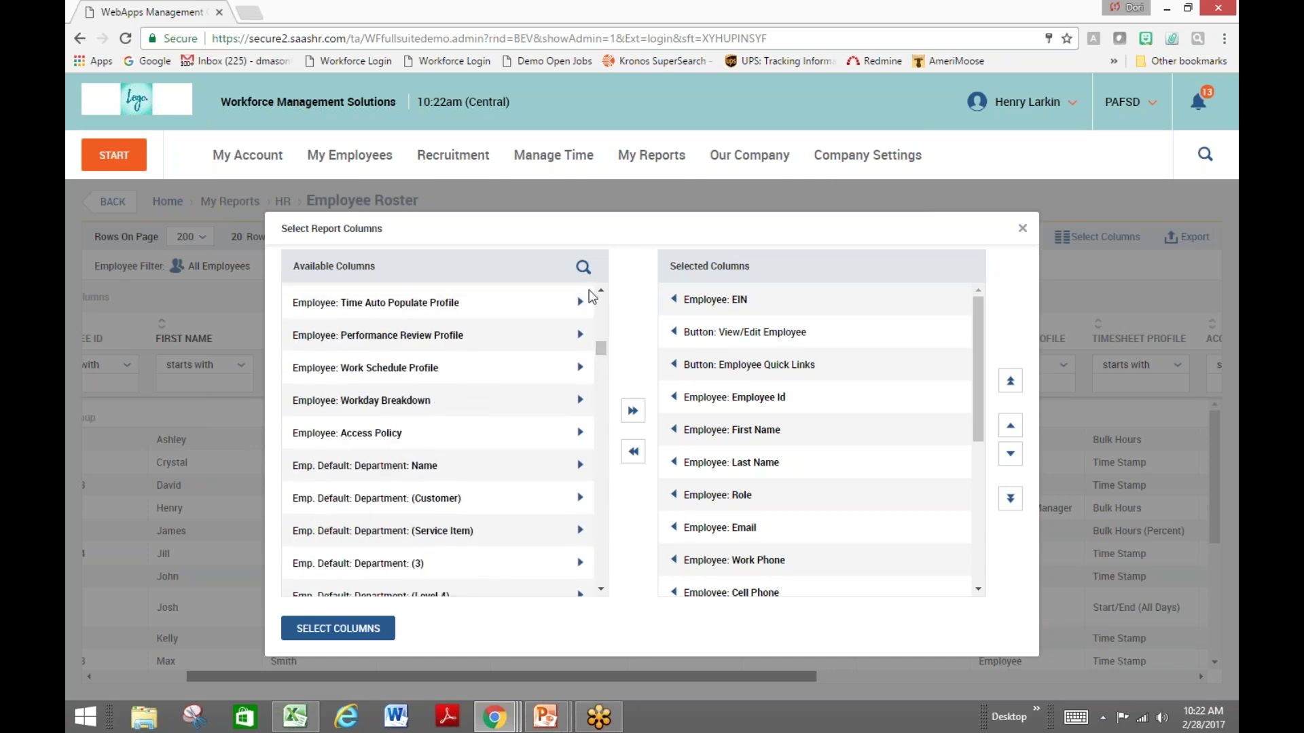
drag(598, 348, 601, 295)
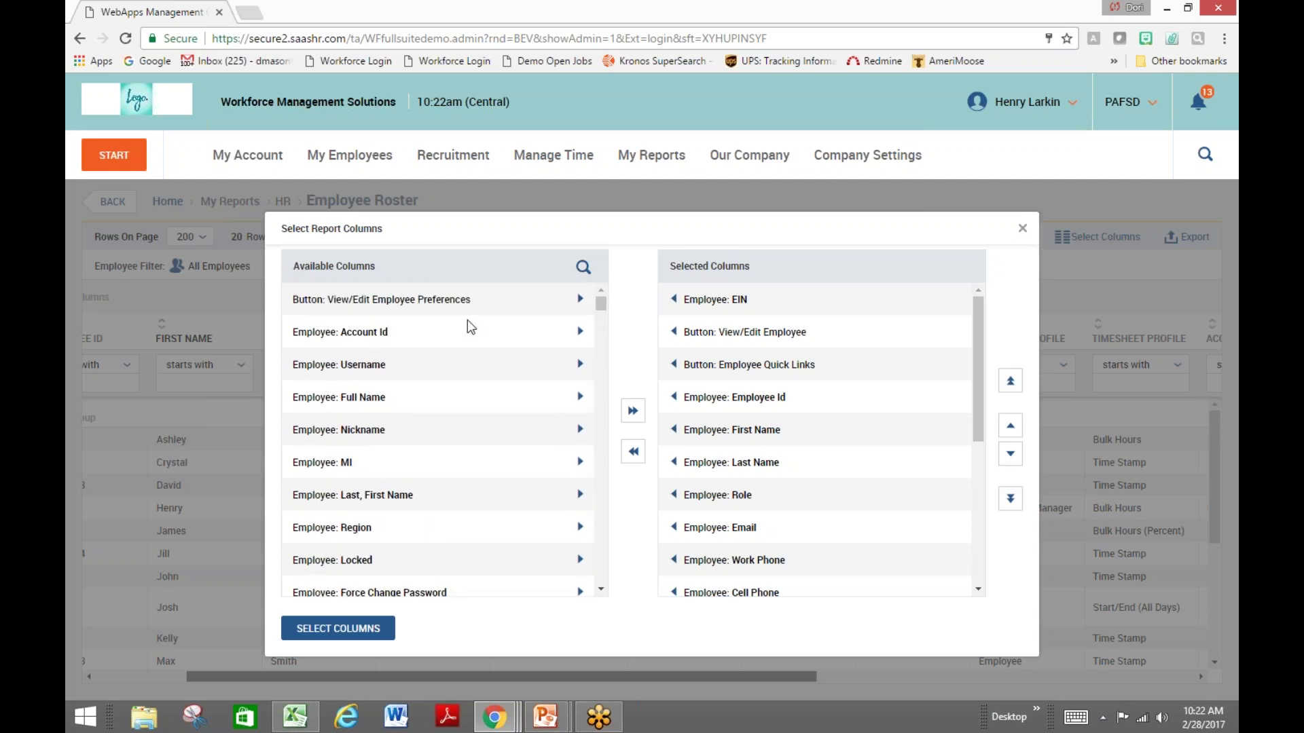
click(579, 529)
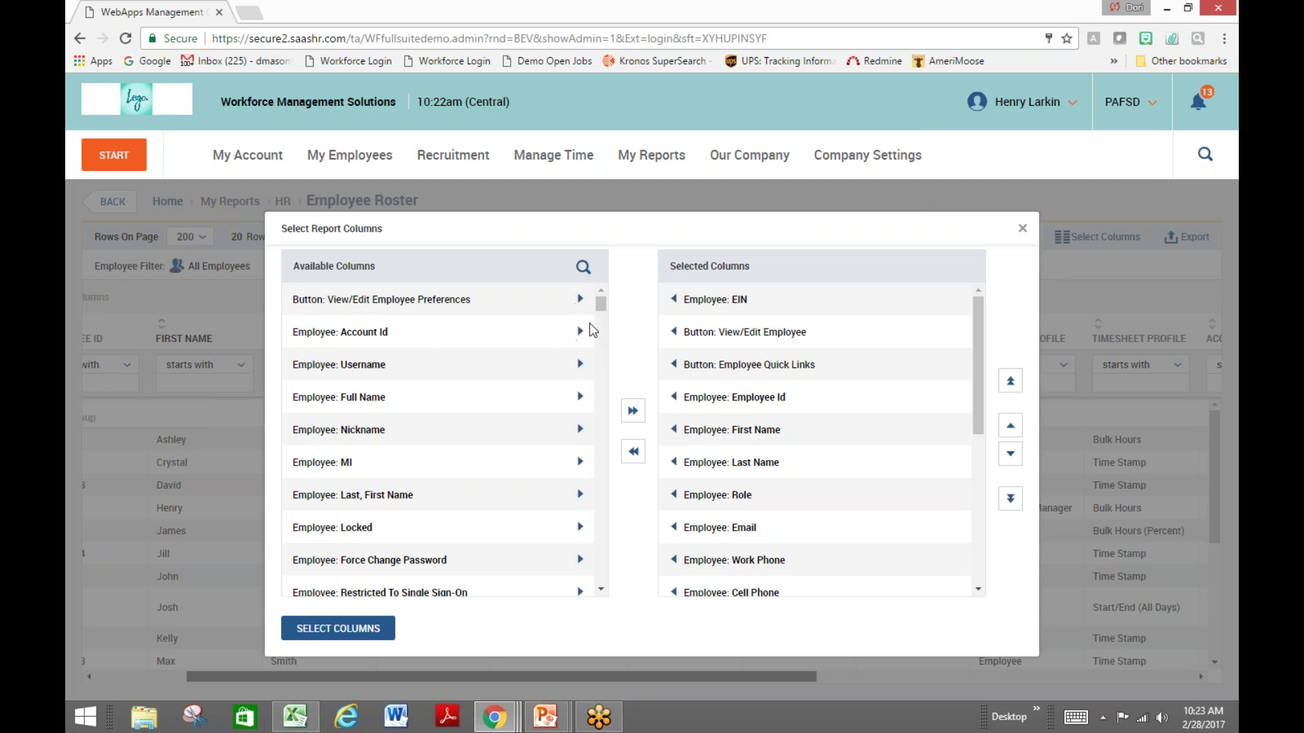
drag(601, 307, 600, 443)
click(580, 440)
drag(600, 443, 604, 522)
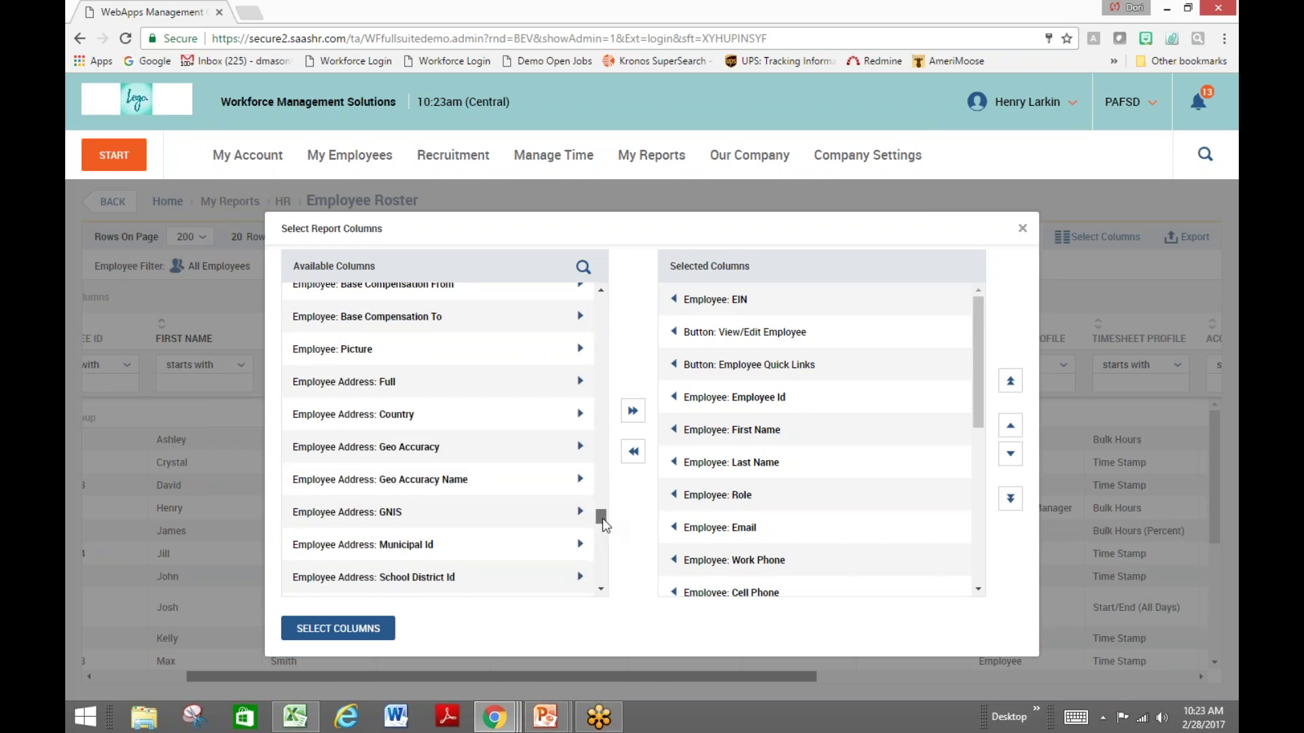
click(580, 350)
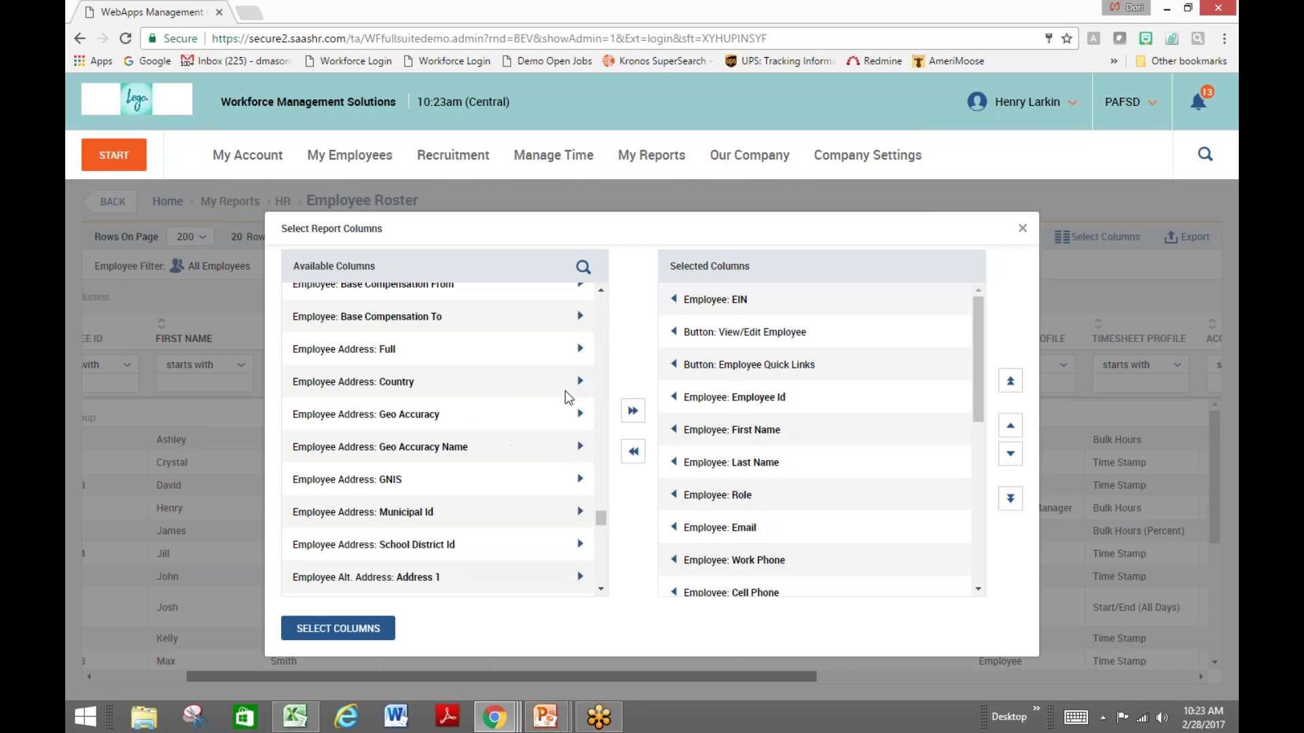
scroll(984, 421, down, 2)
scroll(990, 475, down, 5)
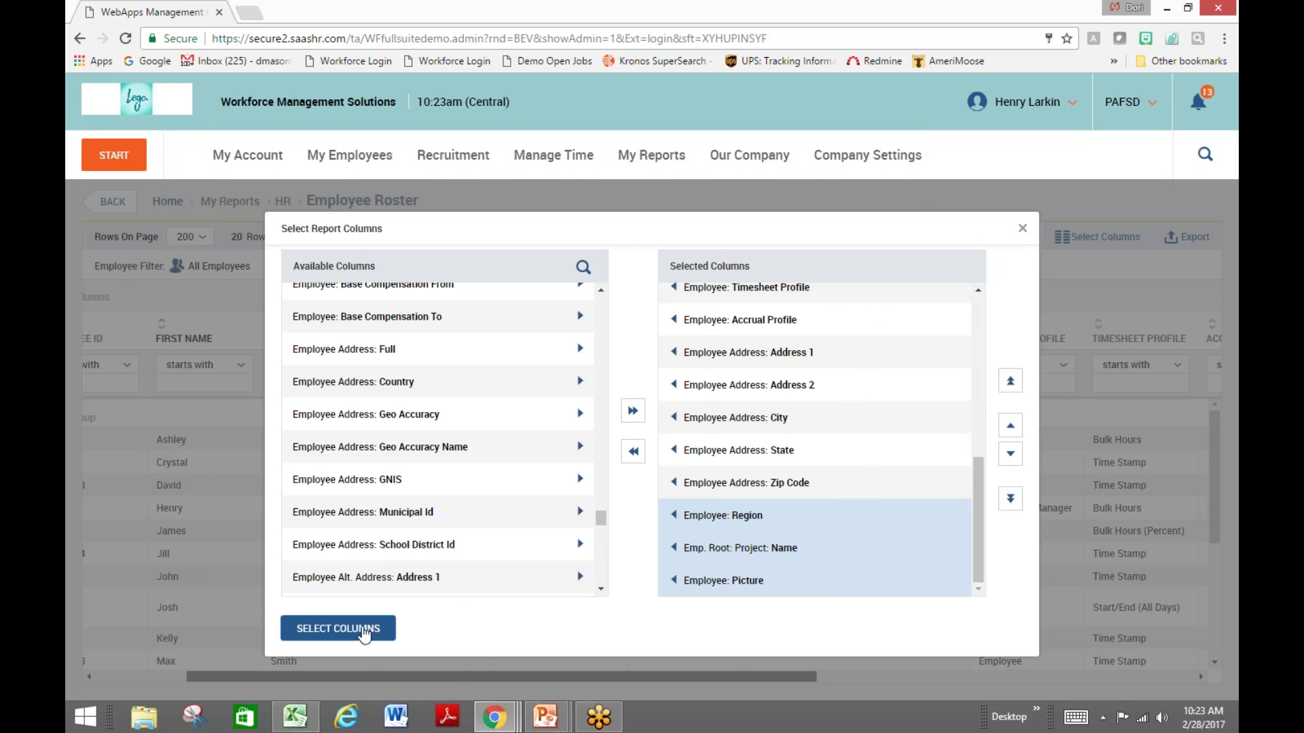
click(365, 631)
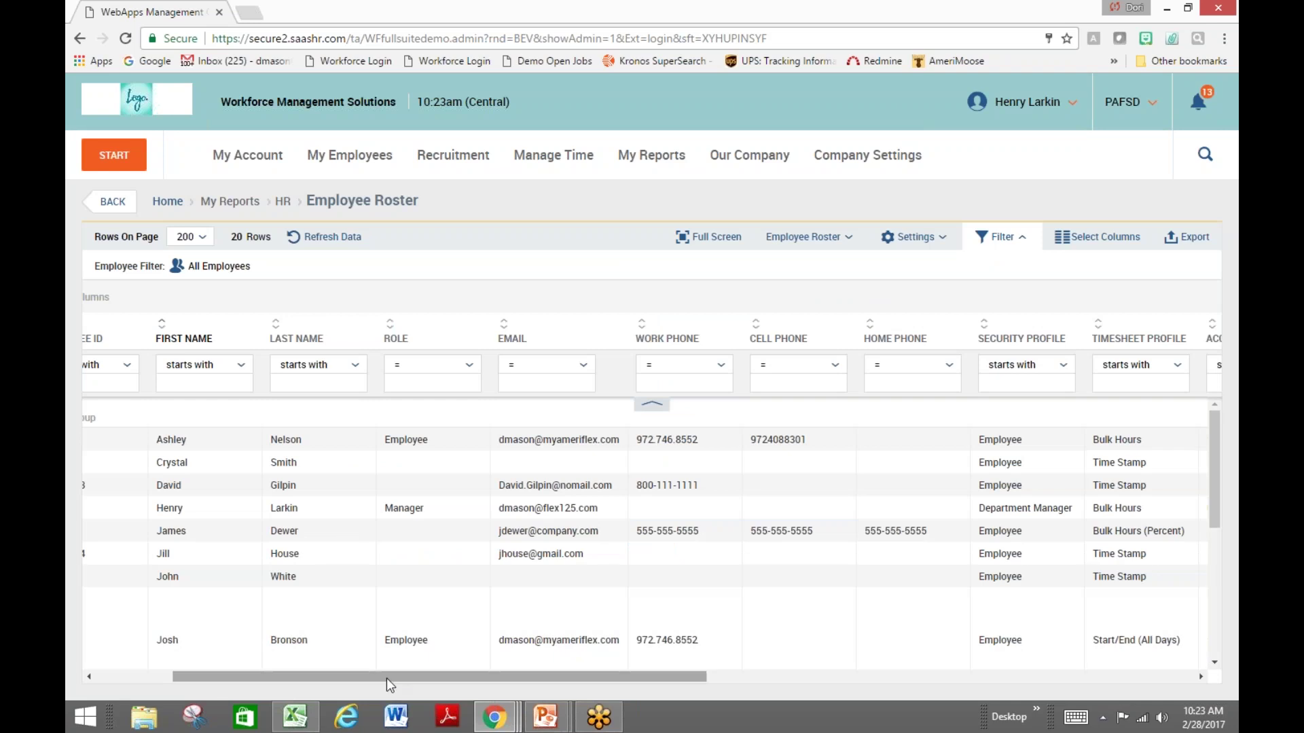
Scroll the roster to its right end to check the new columns, then return to My Dashboard
drag(385, 676, 985, 674)
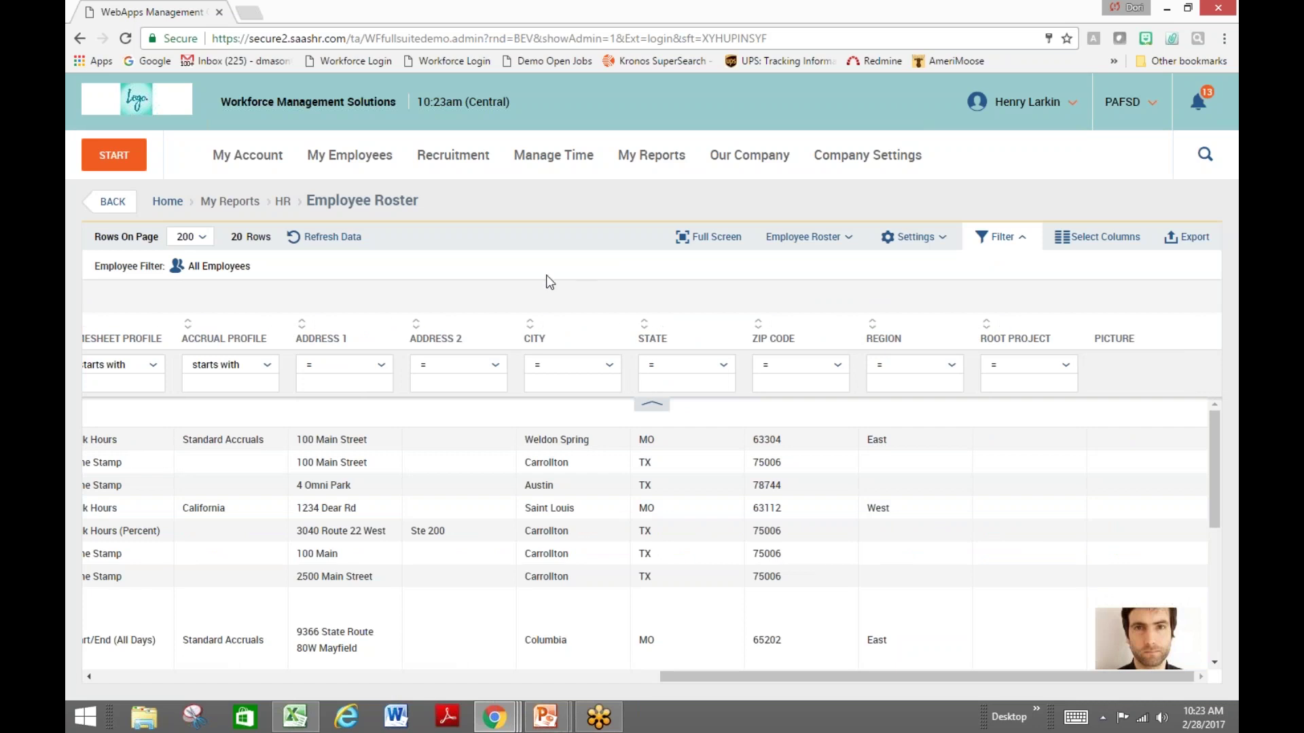
click(142, 110)
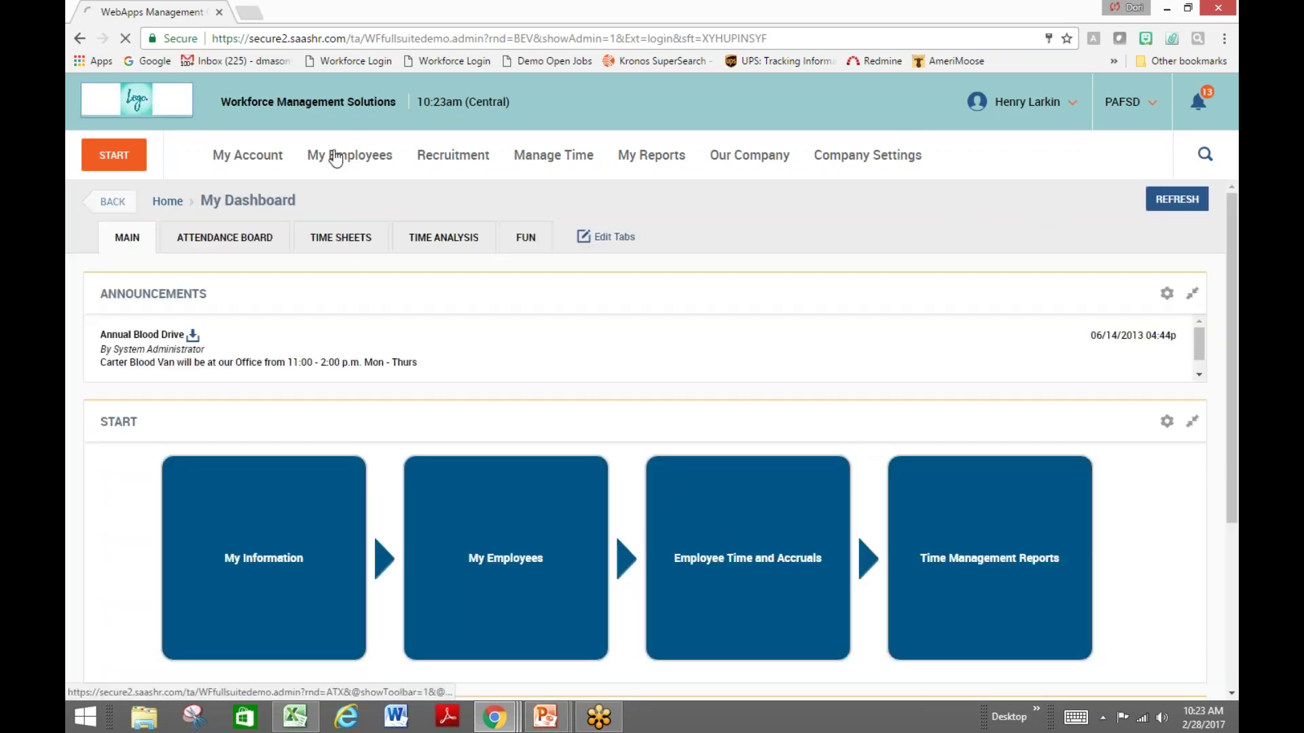
Open Timesheet by Pay Period for 12/28/2015–01/10/2016, listing 7 employees' timesheets
mouse_move(699, 607)
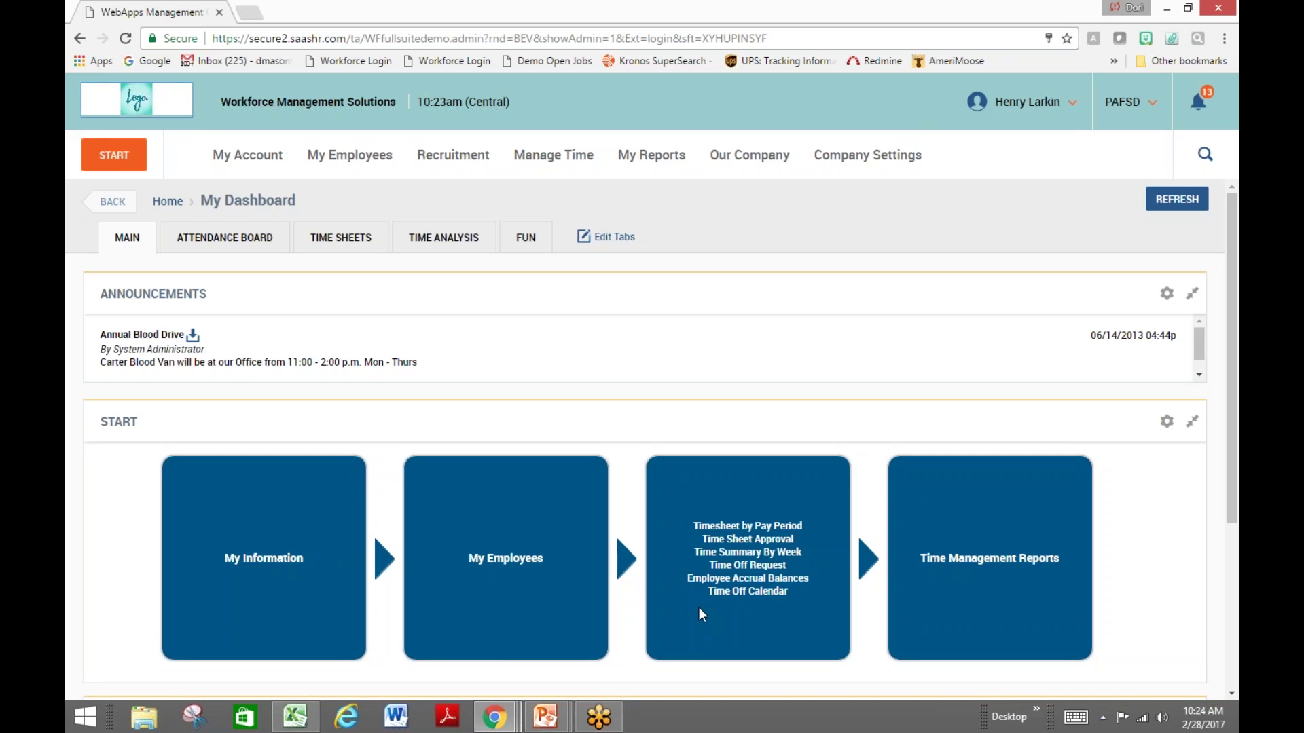
click(727, 528)
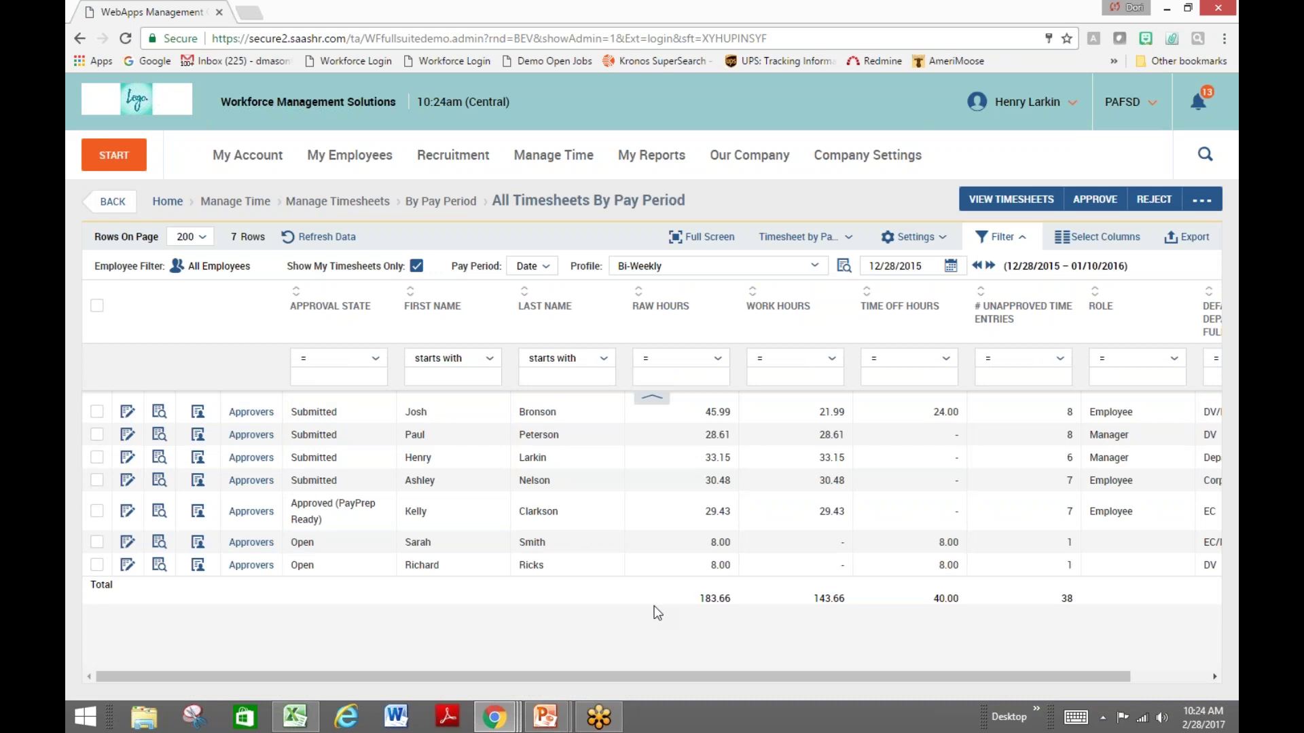
Select all seven timesheets in the list, then return to the home dashboard
mouse_move(989, 320)
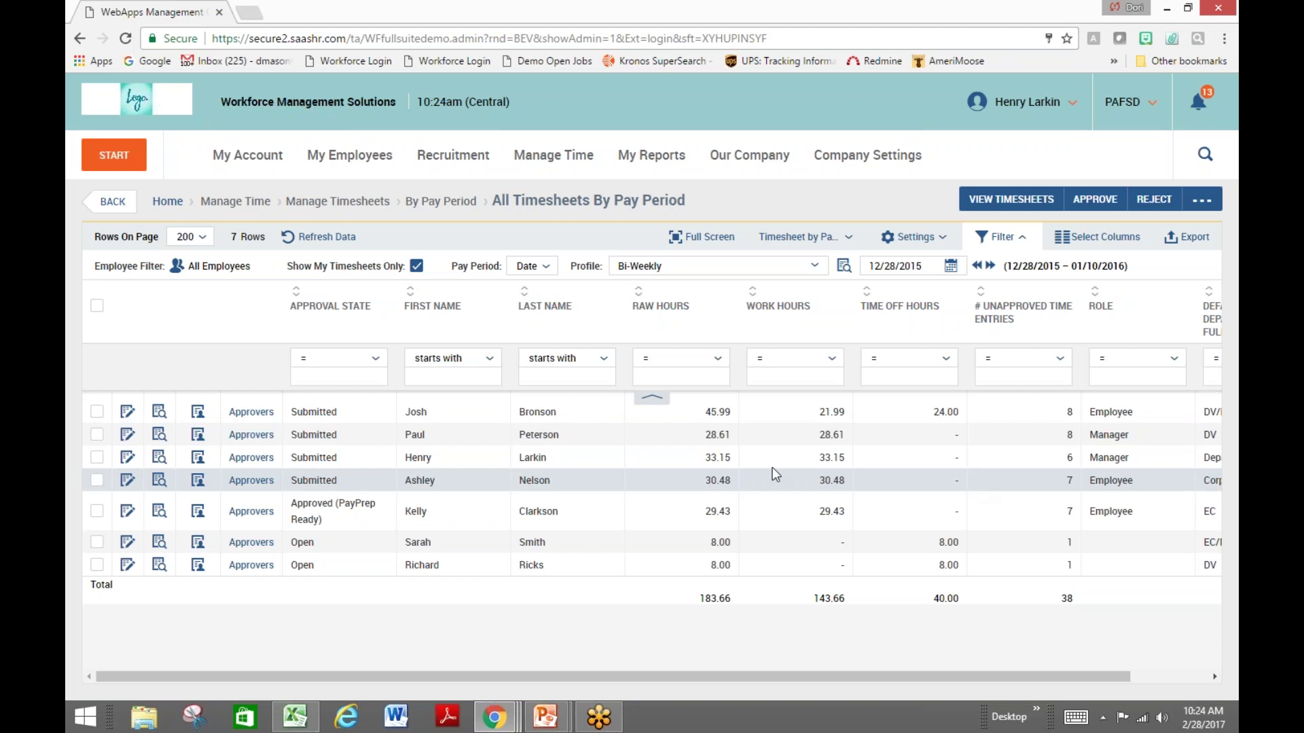
click(97, 306)
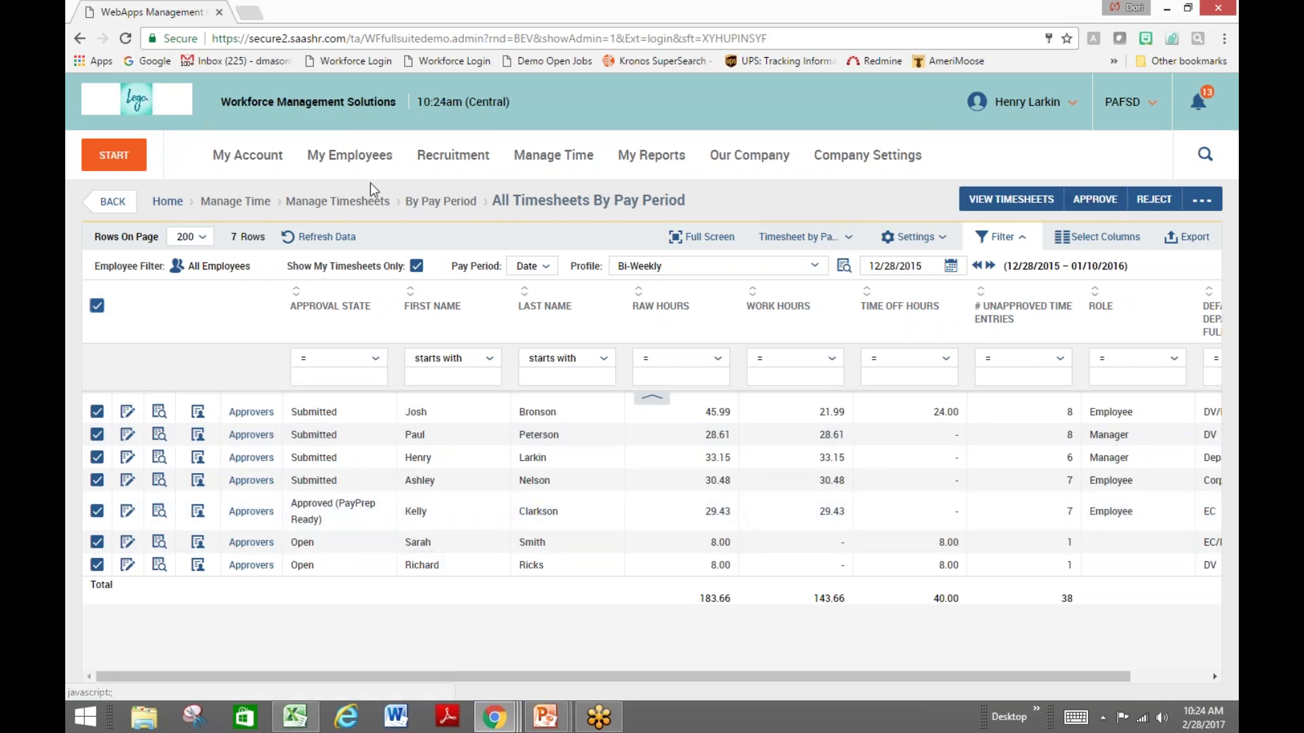
click(168, 201)
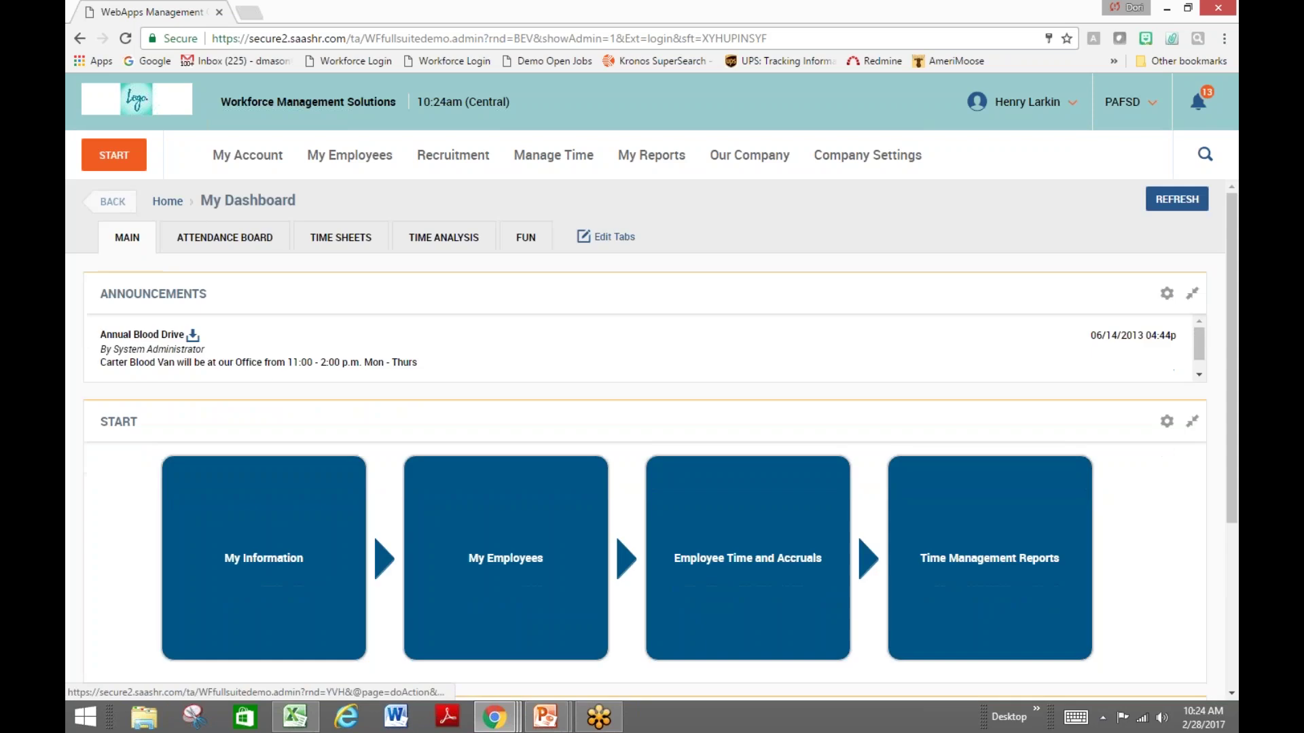
Review the 11 time-off requests awaiting approval, check who is off on 03/04/2016, then go back
click(773, 566)
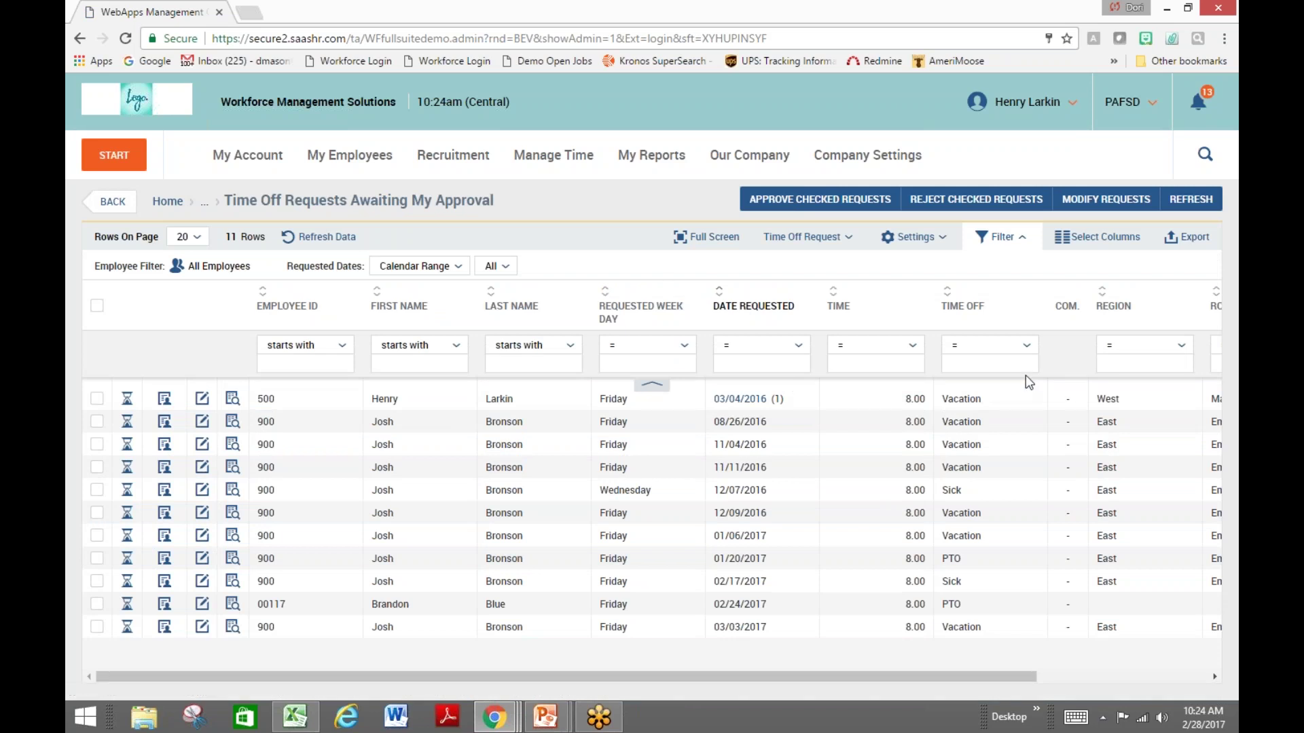
mouse_move(969, 321)
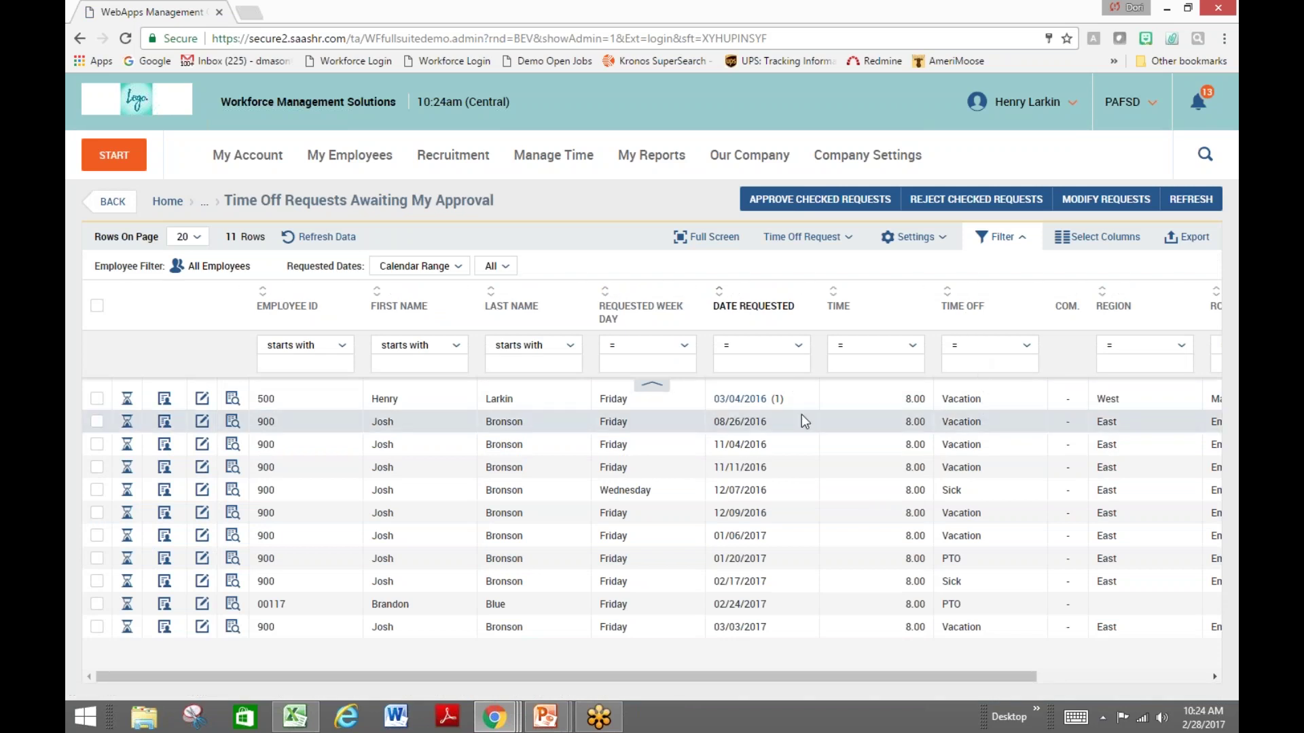
click(749, 406)
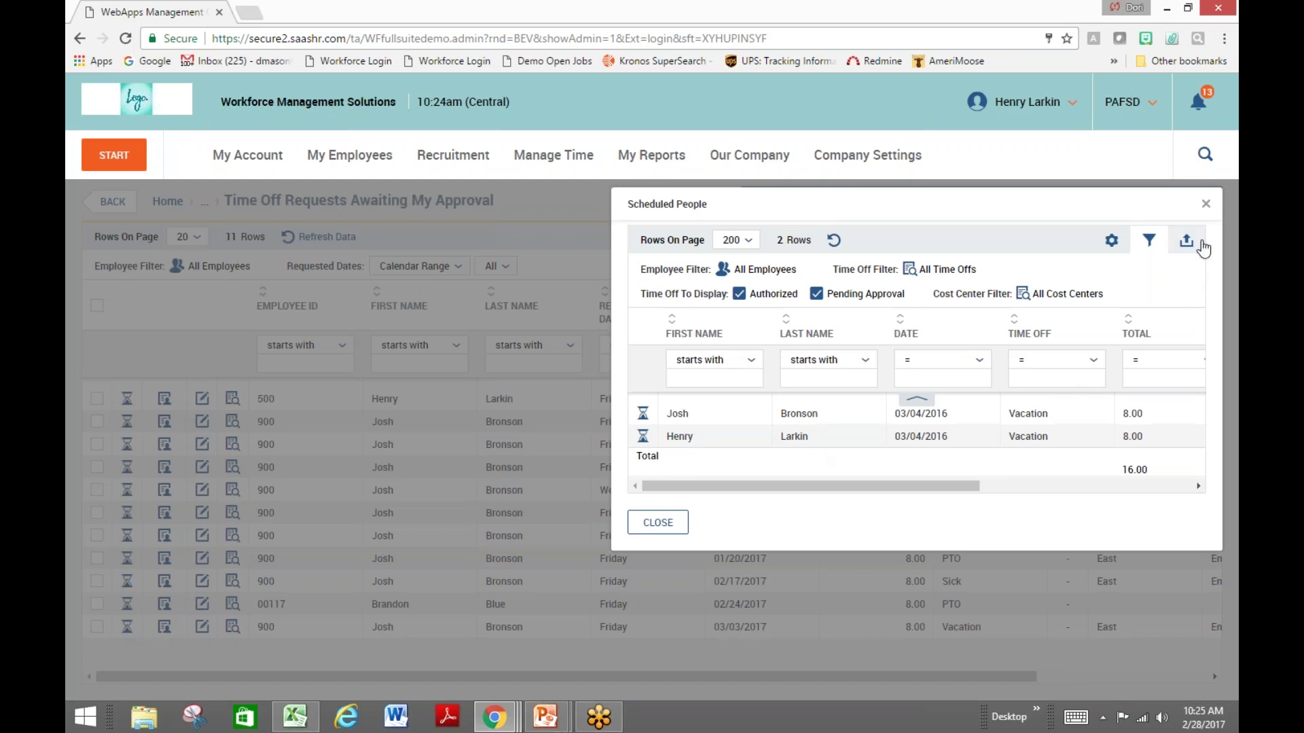
click(1206, 206)
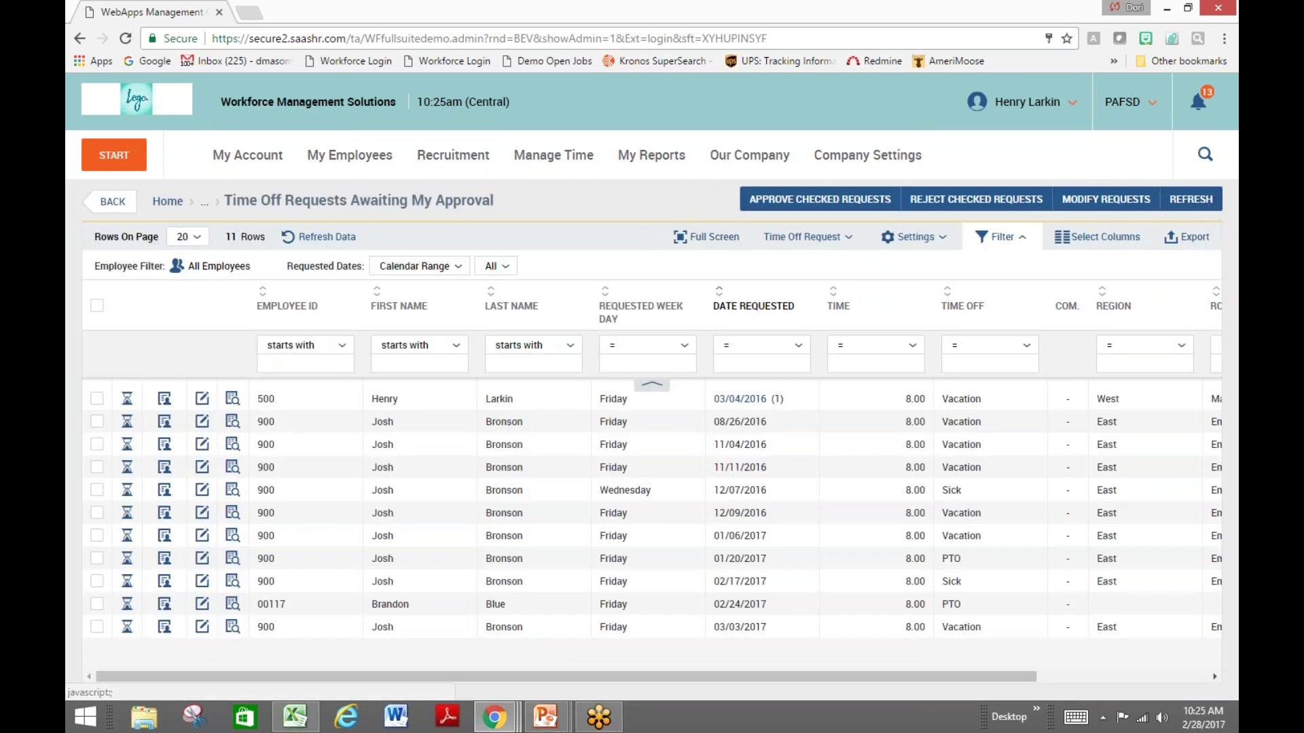
click(122, 201)
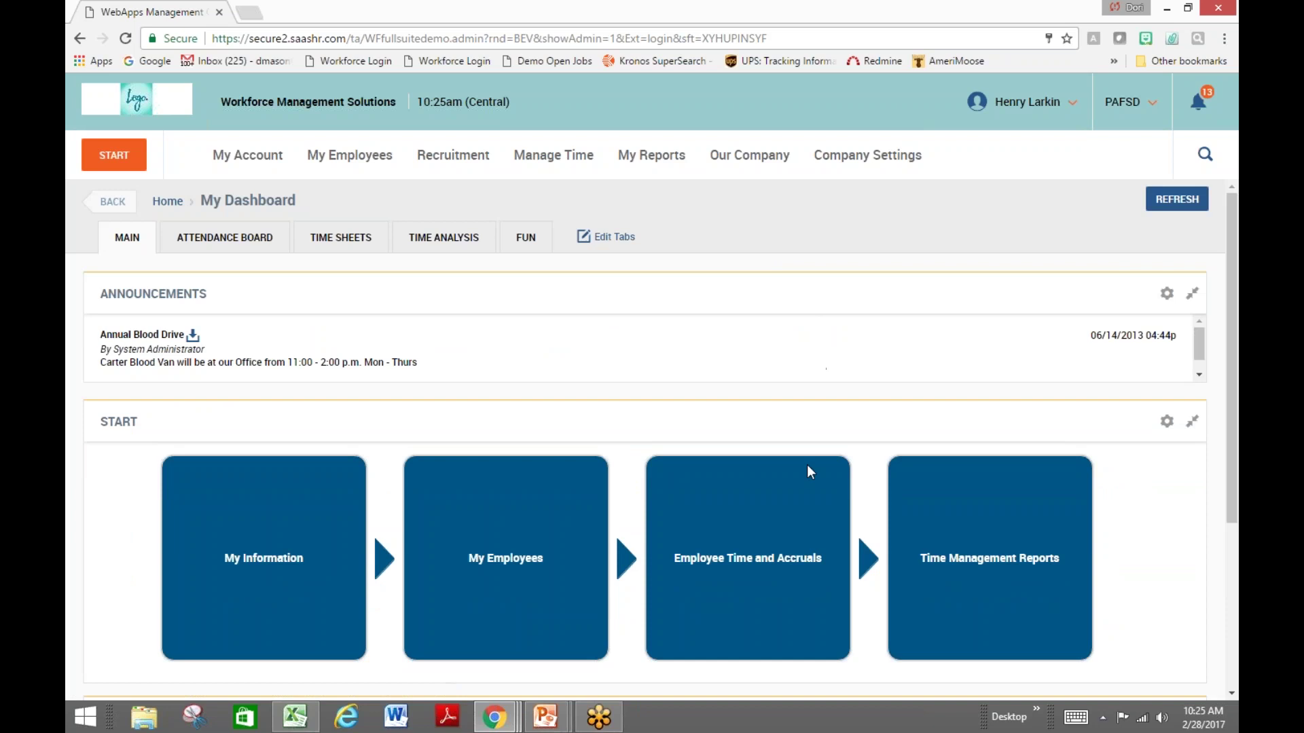
mouse_move(799, 559)
click(781, 593)
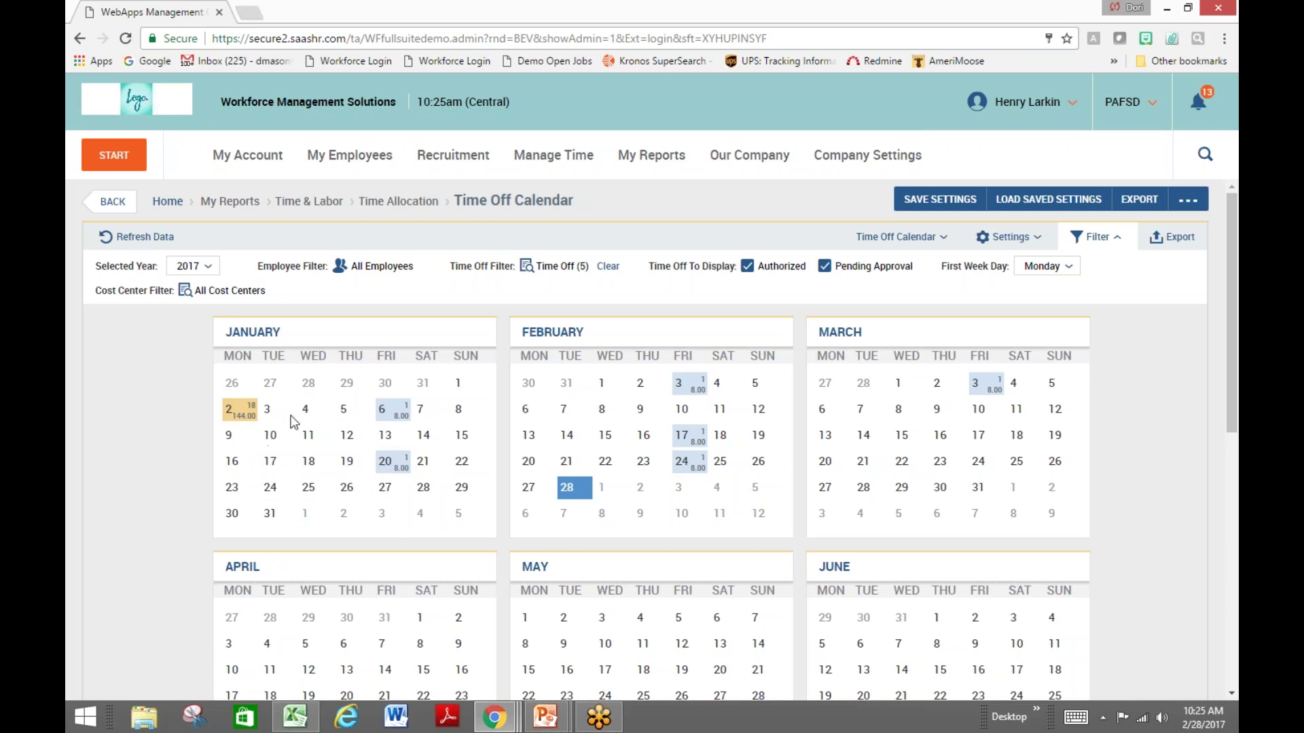
click(110, 202)
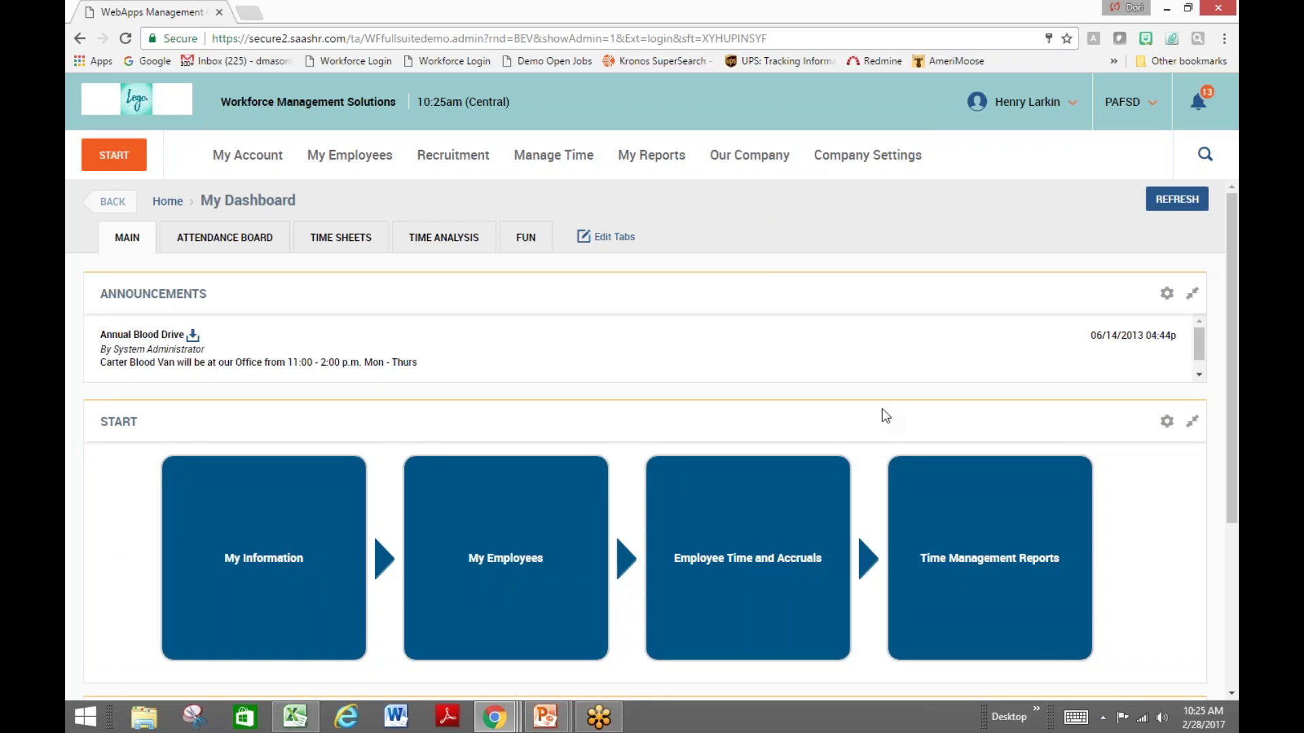
mouse_move(1049, 476)
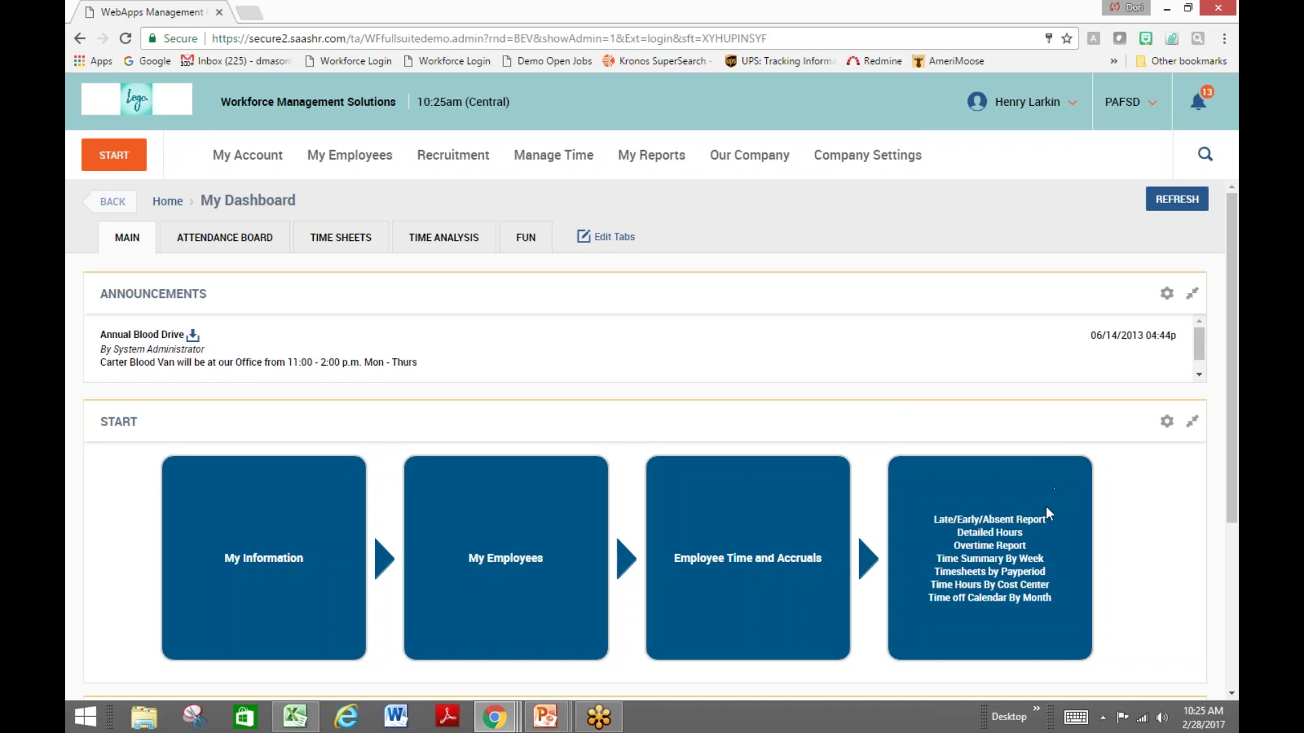
click(1034, 521)
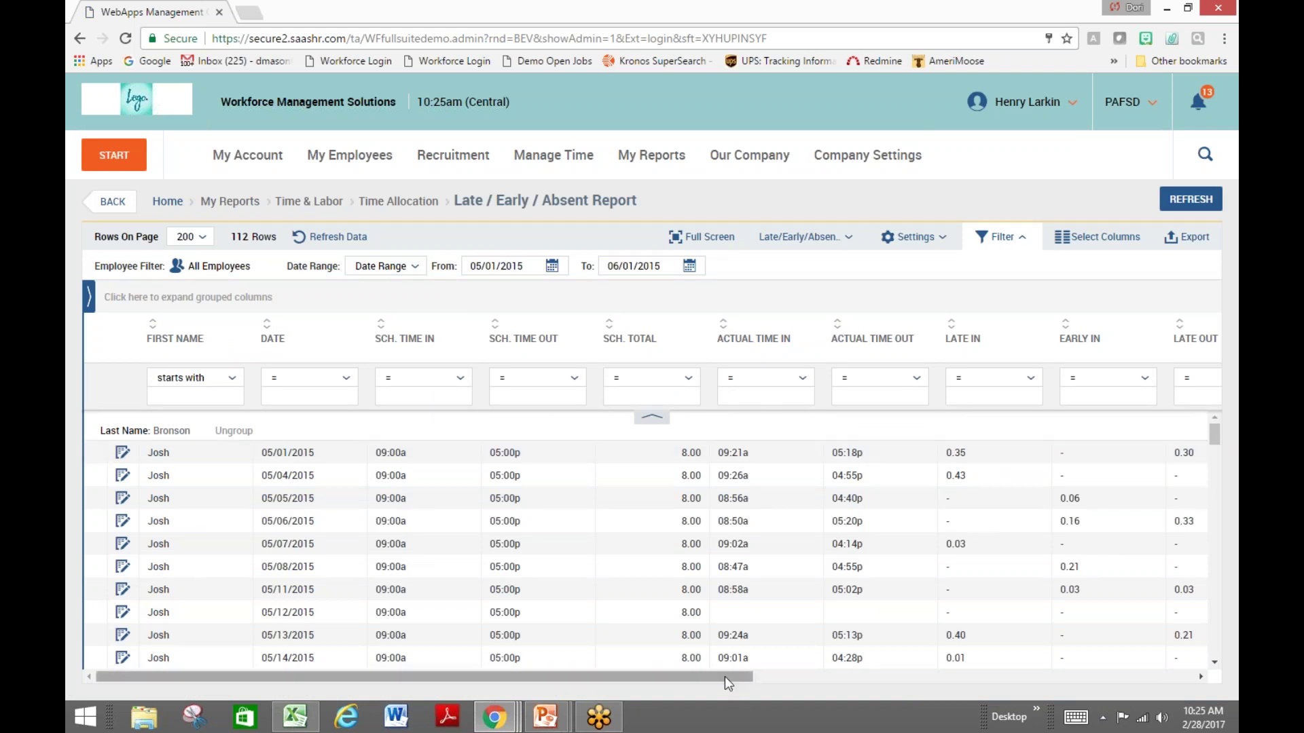
drag(727, 681, 905, 684)
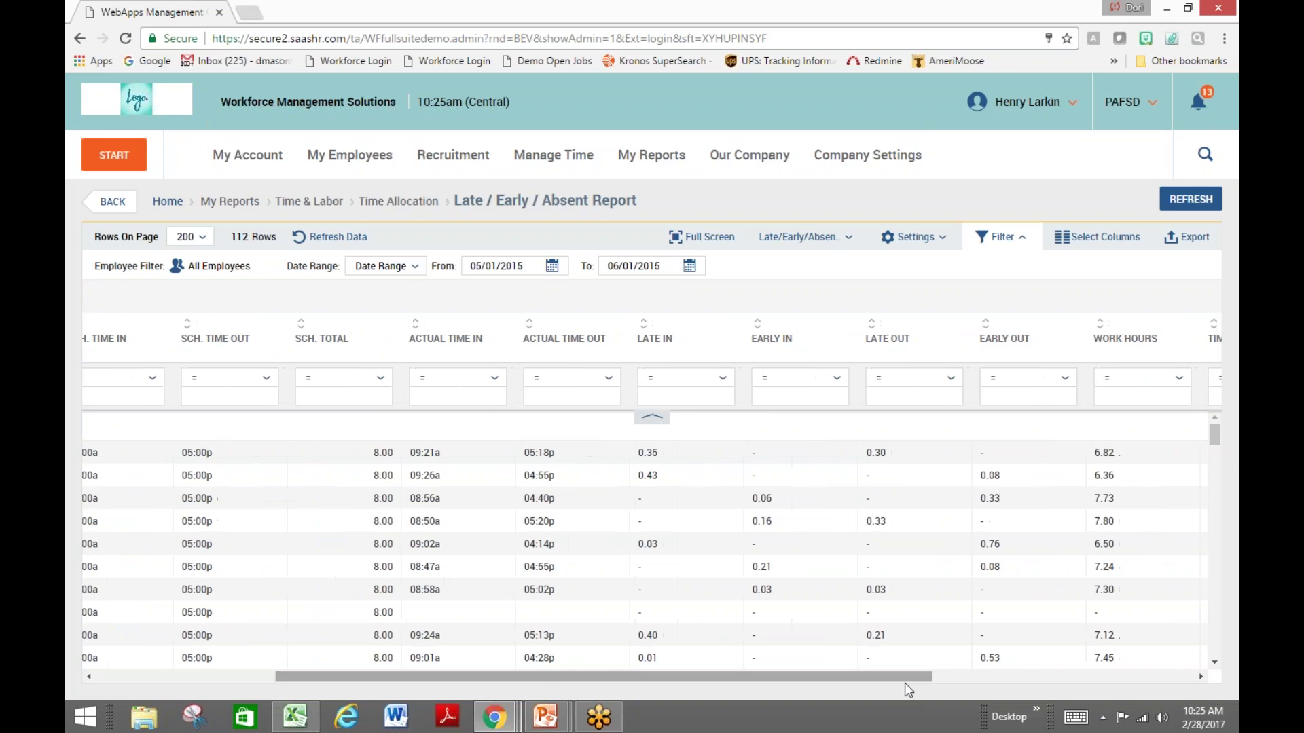
mouse_move(842, 316)
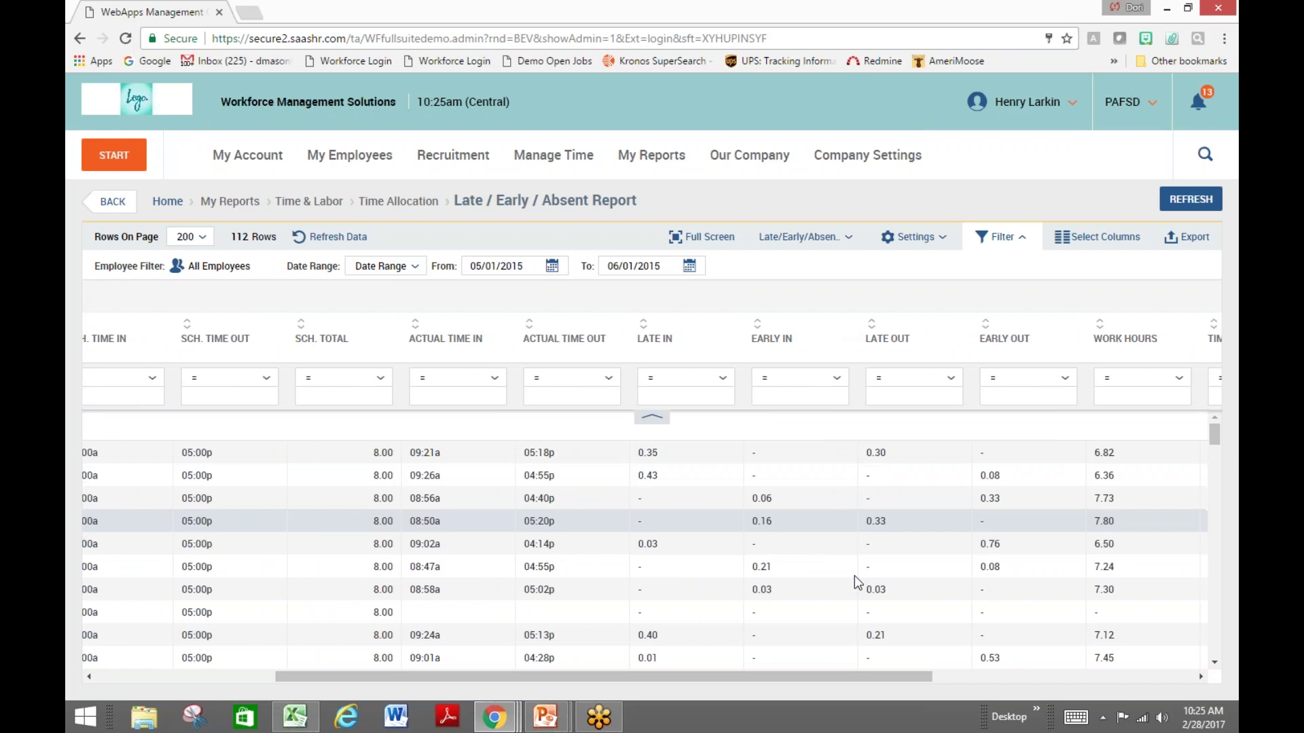
scroll(833, 676, left, 5)
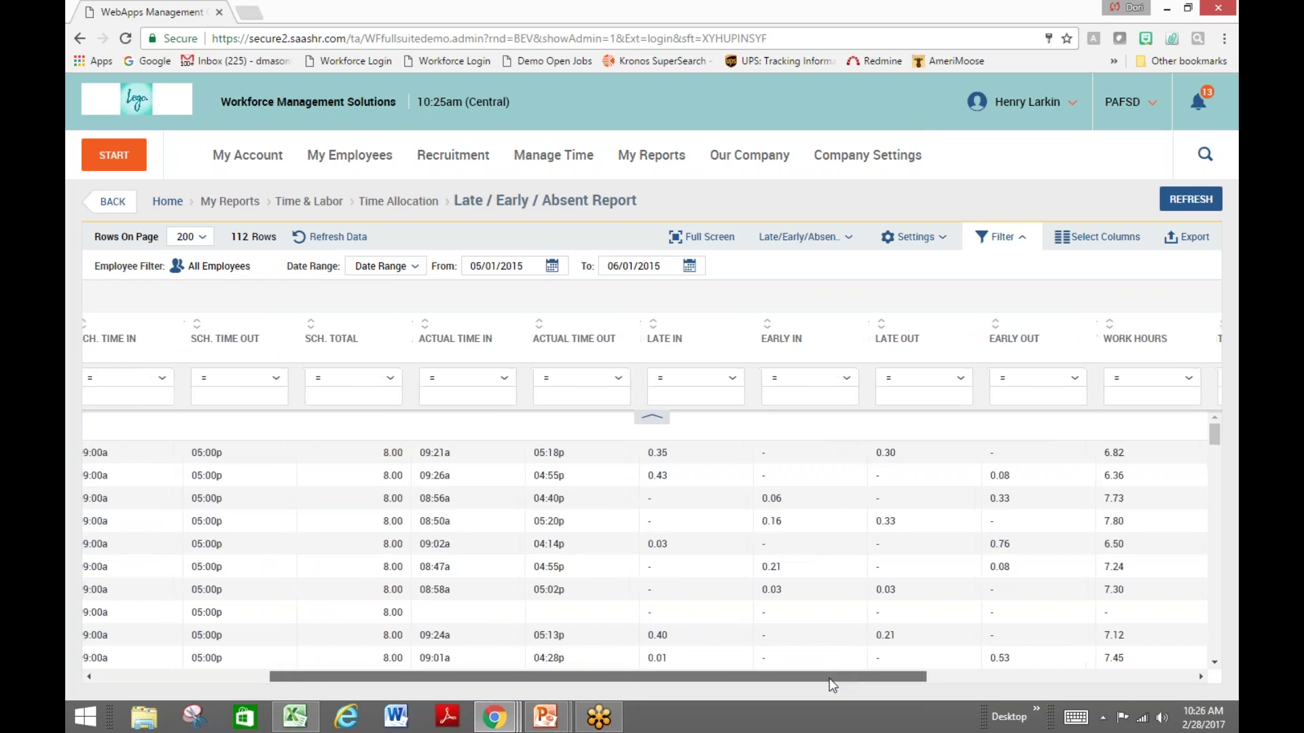
click(136, 205)
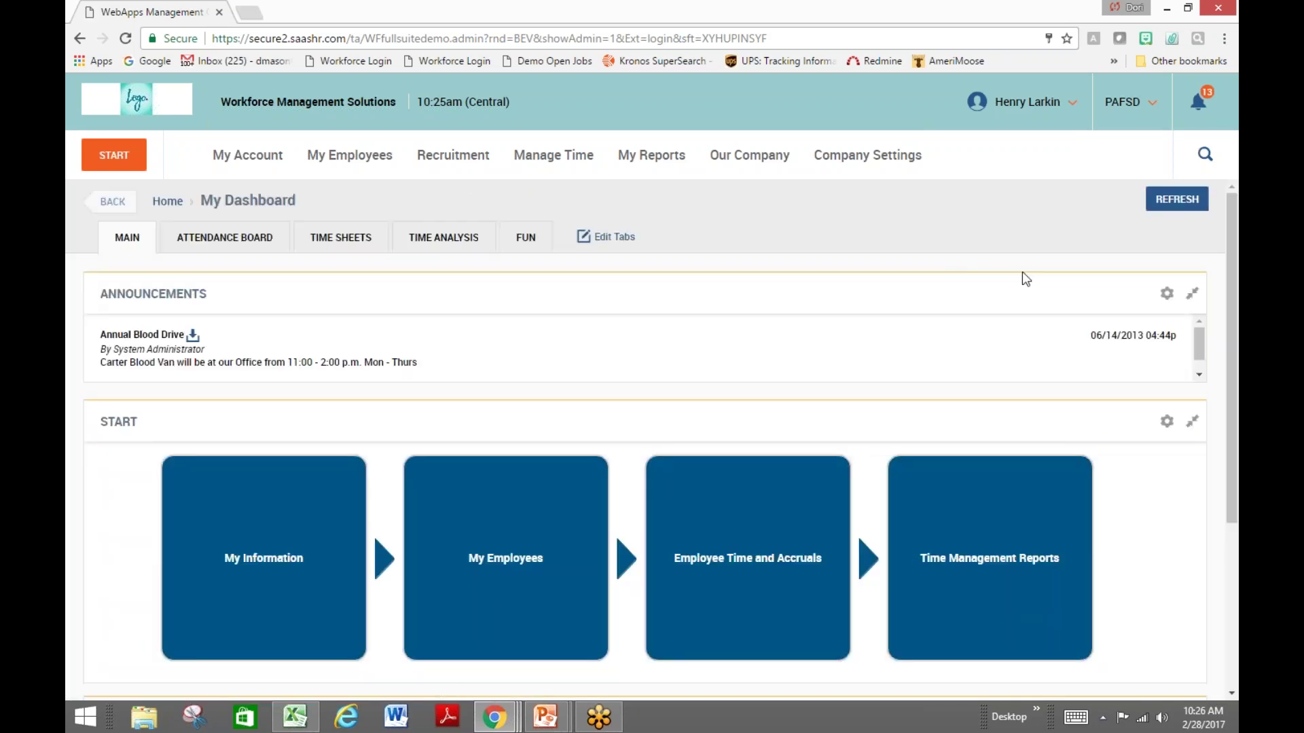
Switch the dashboard to the Attendance Board, then to the Time Sheets approval view
mouse_move(1017, 462)
click(242, 245)
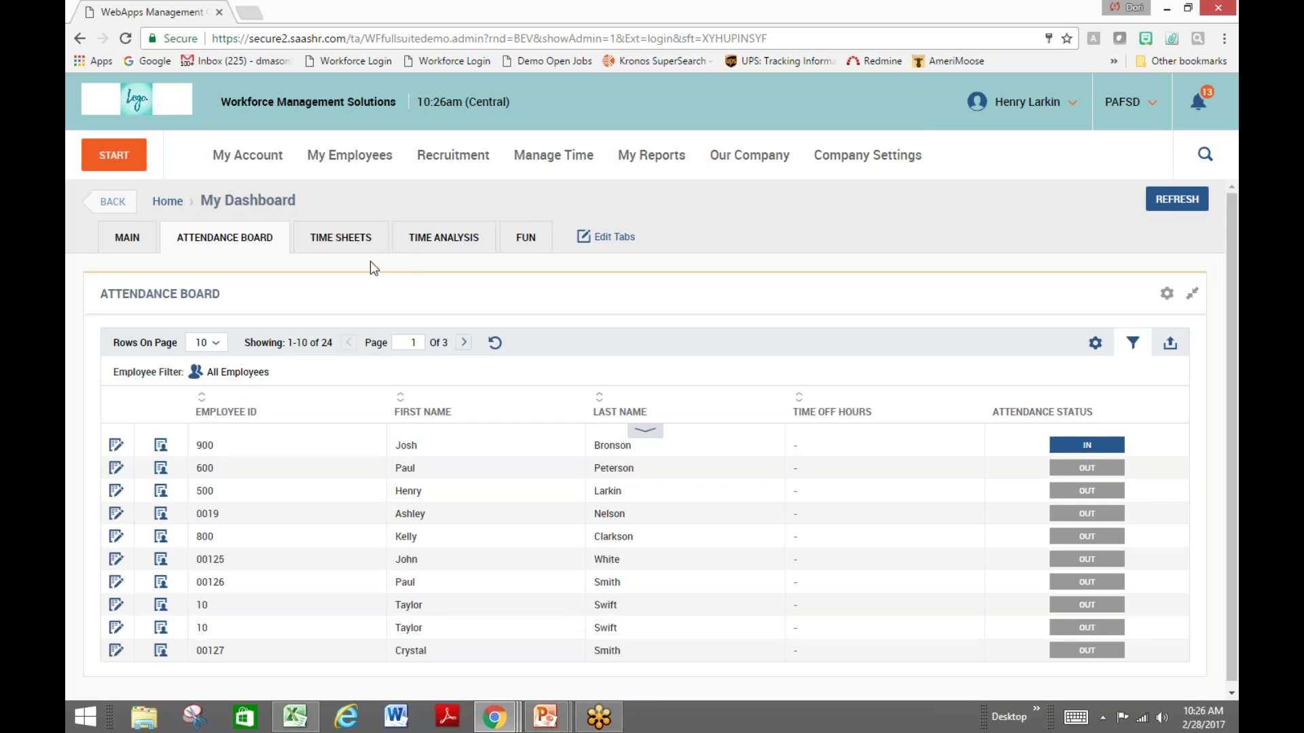
click(346, 239)
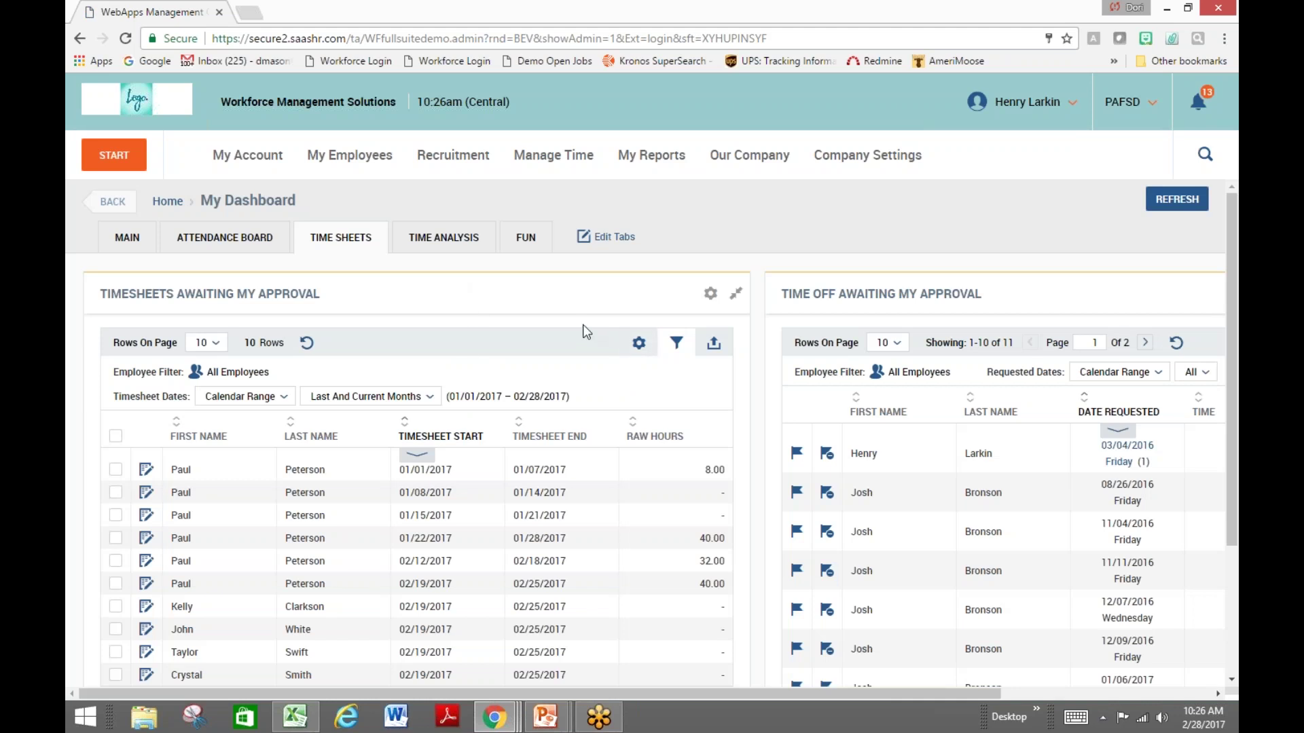
Select all timesheets awaiting approval, reload the dashboard home, and bring up the Recruitment menu
click(115, 436)
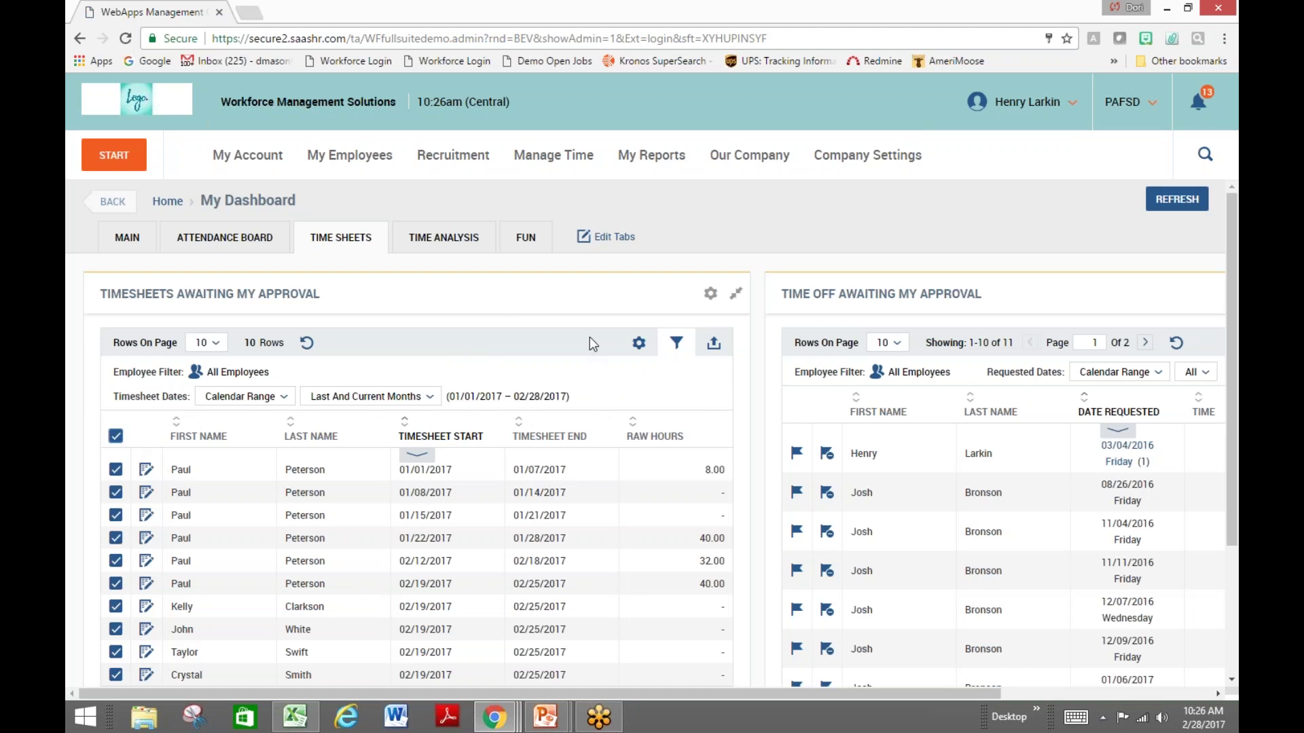
scroll(589, 337, down, 3)
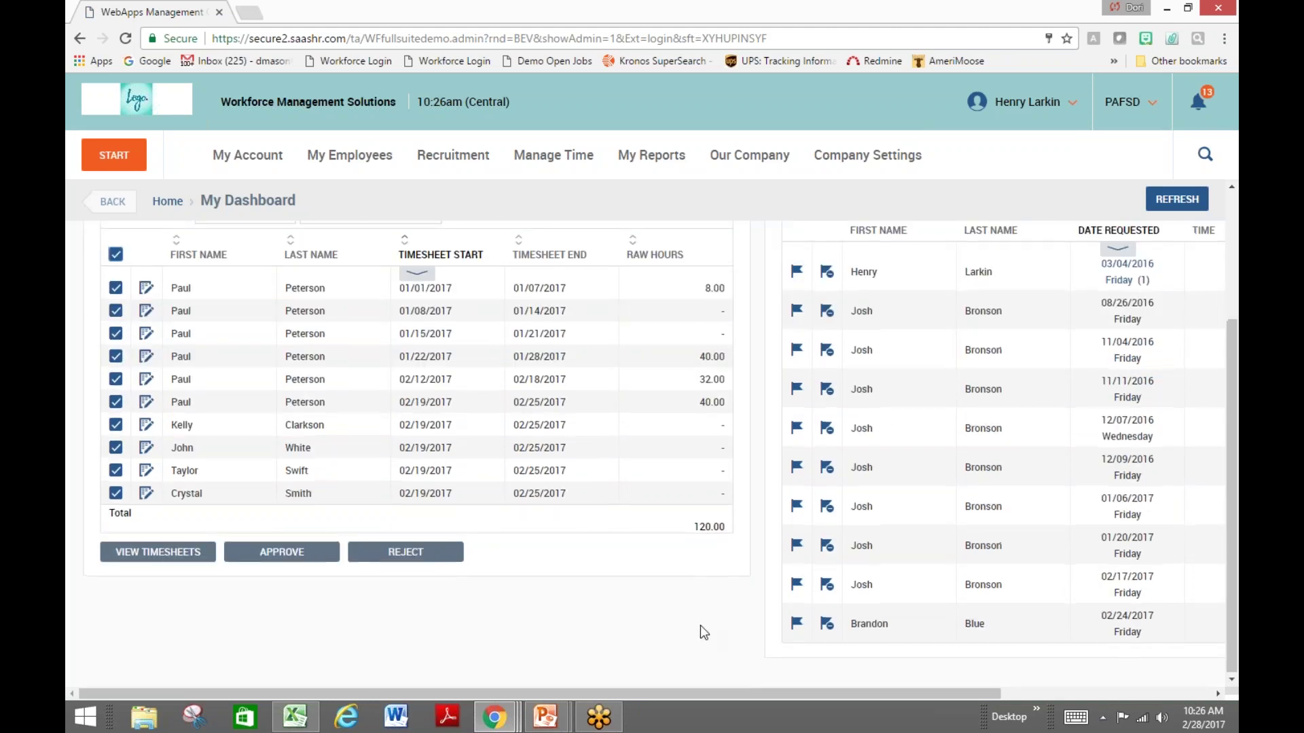
scroll(704, 632, up, 3)
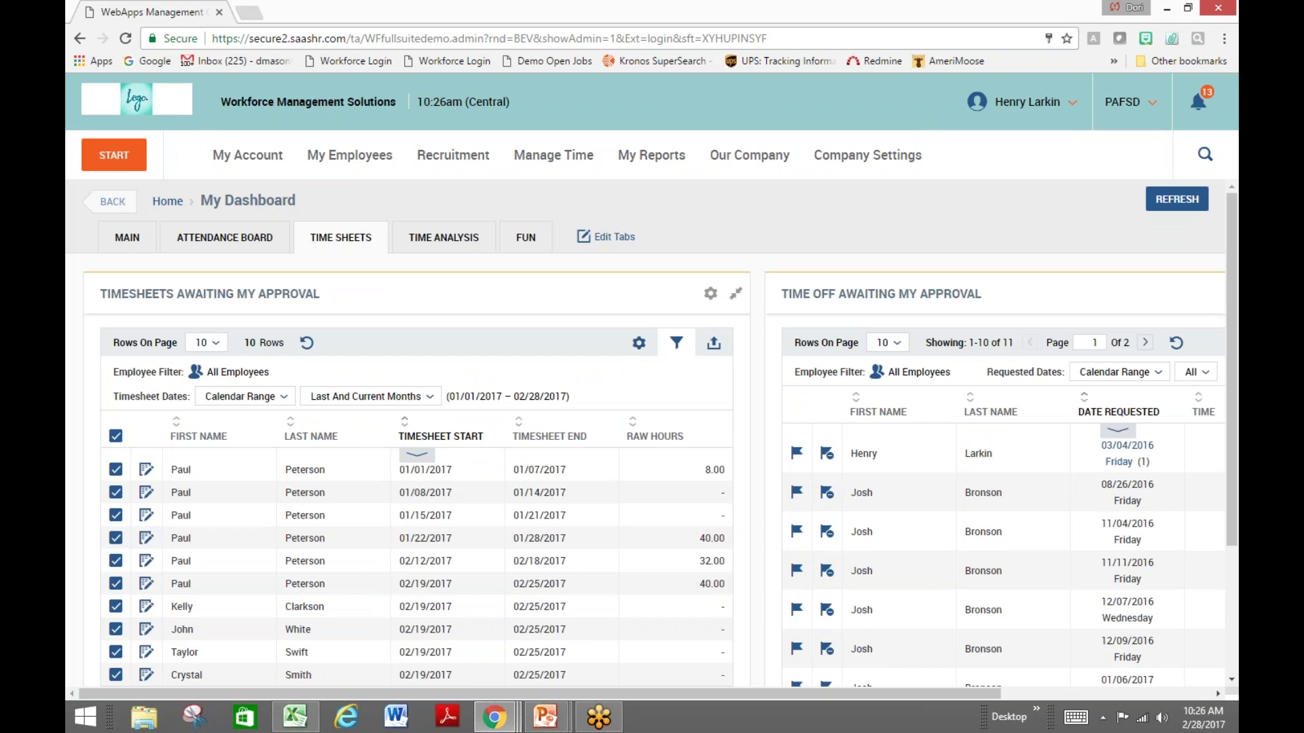
click(135, 101)
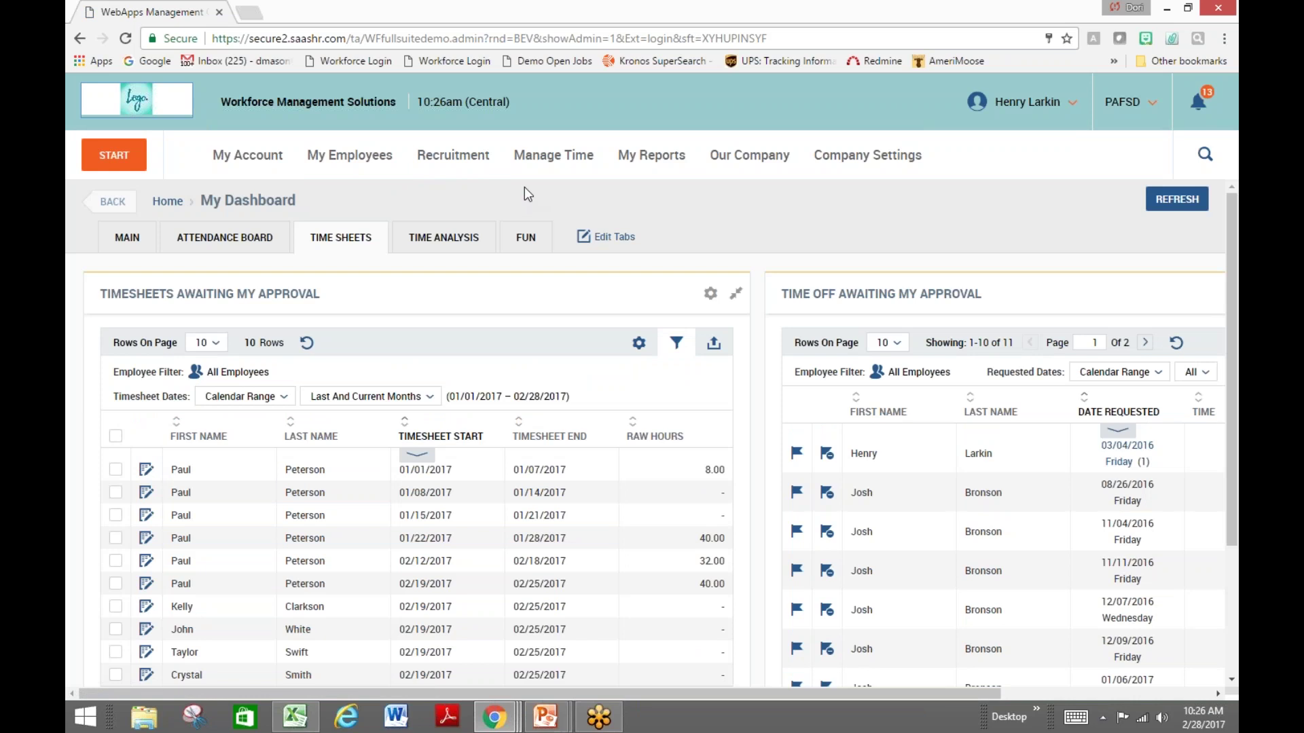
click(461, 167)
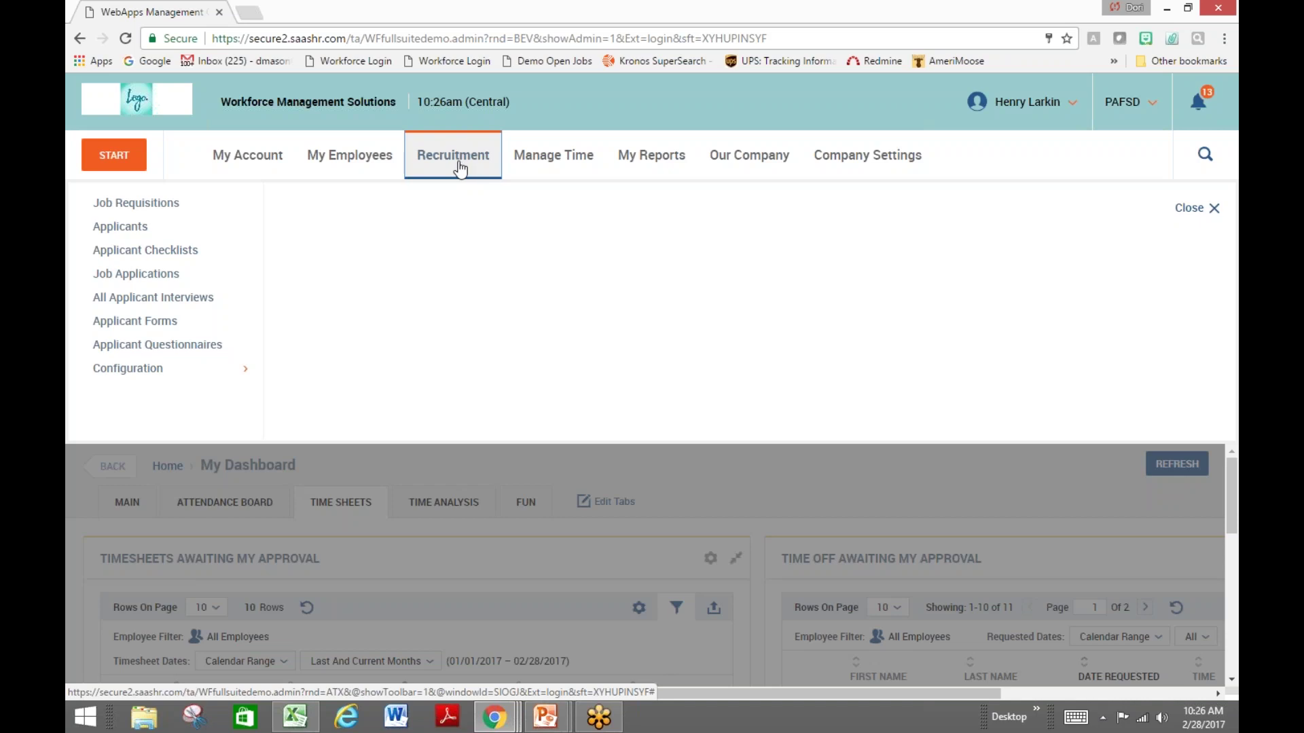
Review the Applicants list of 30 candidates, then return to the dashboard home page
click(138, 233)
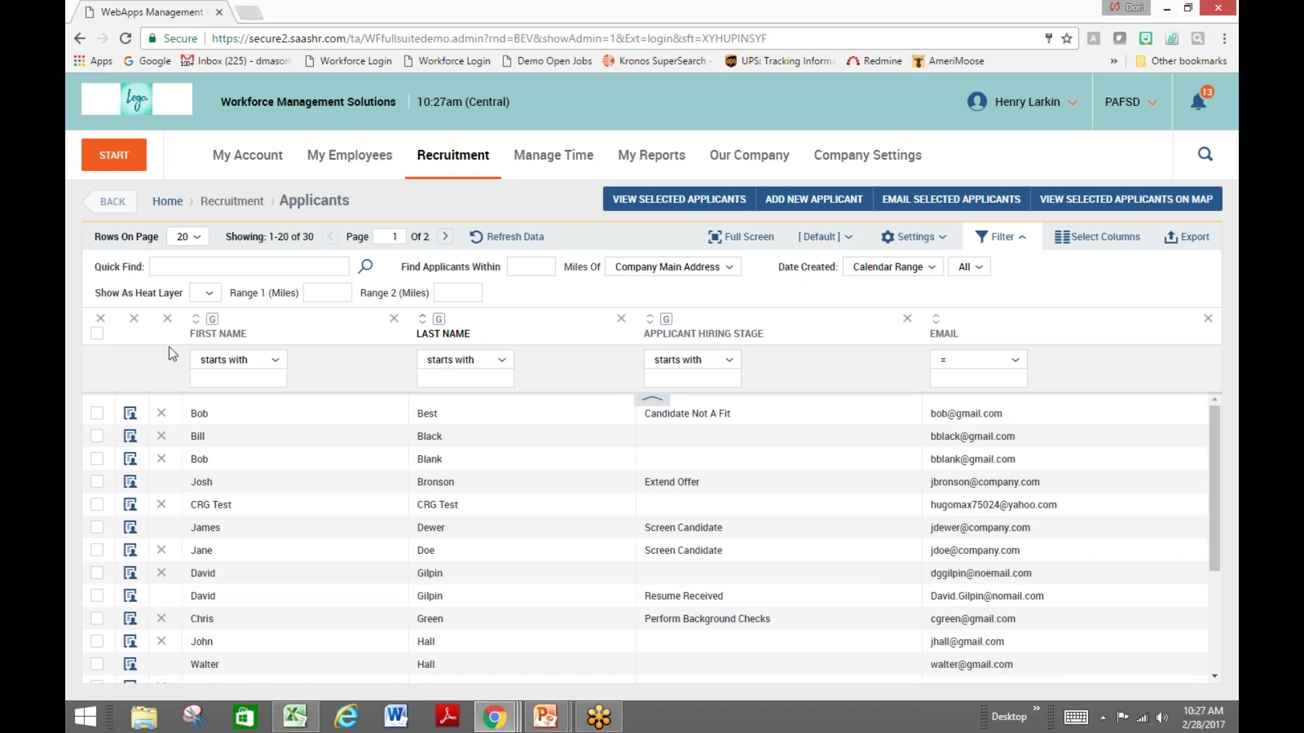
click(140, 102)
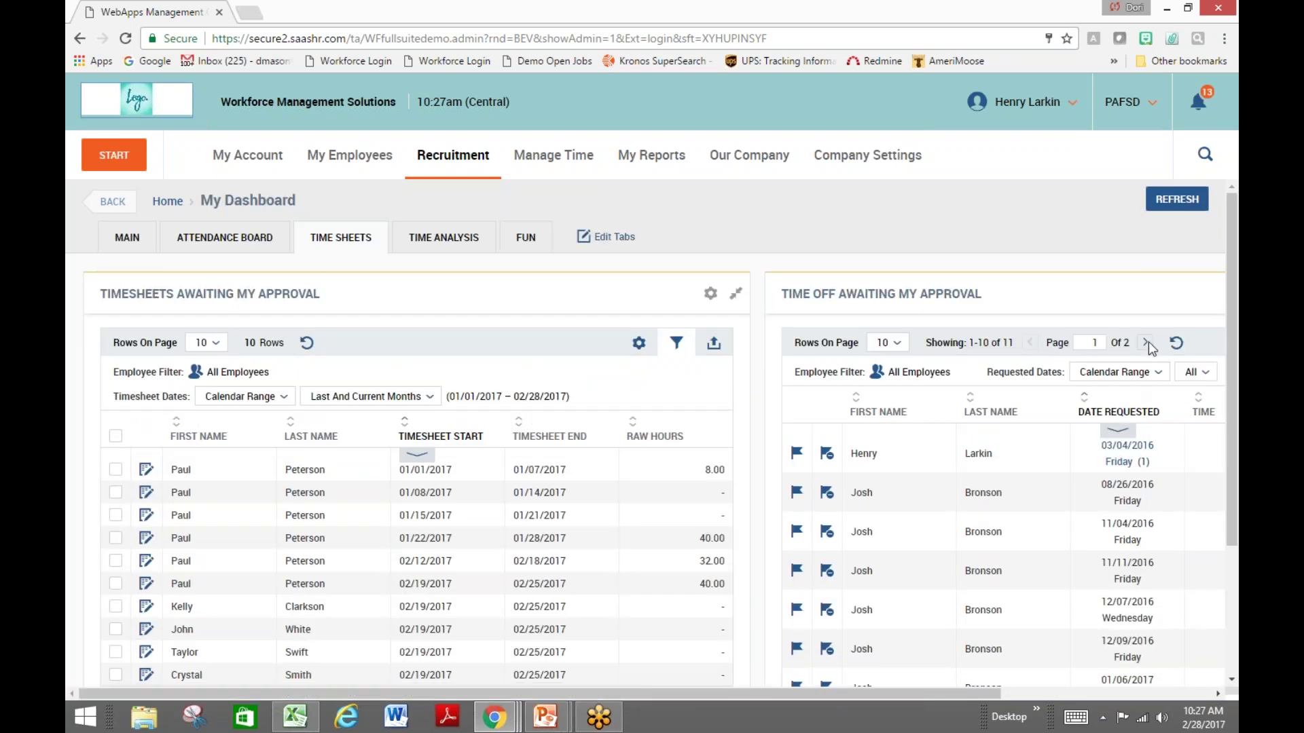
Log out of the manager account and choose the Pay Admin username under Login As
click(1005, 105)
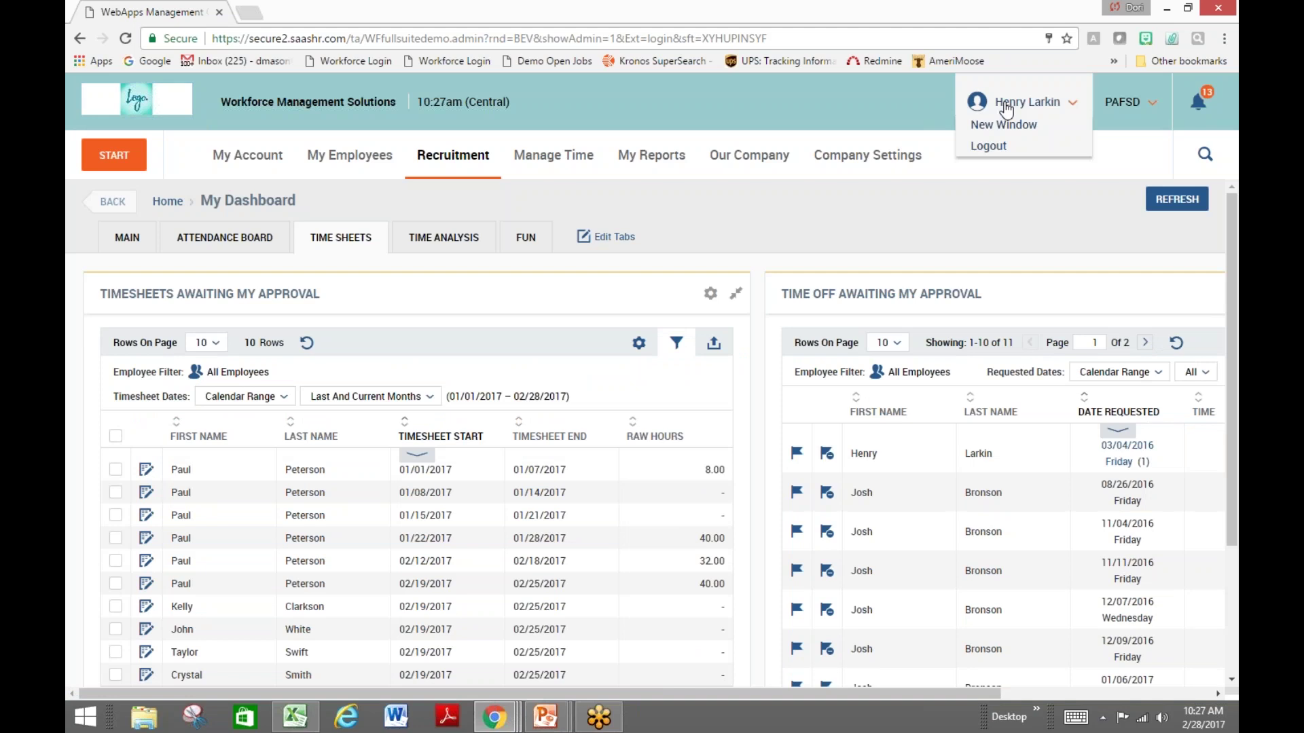
click(988, 148)
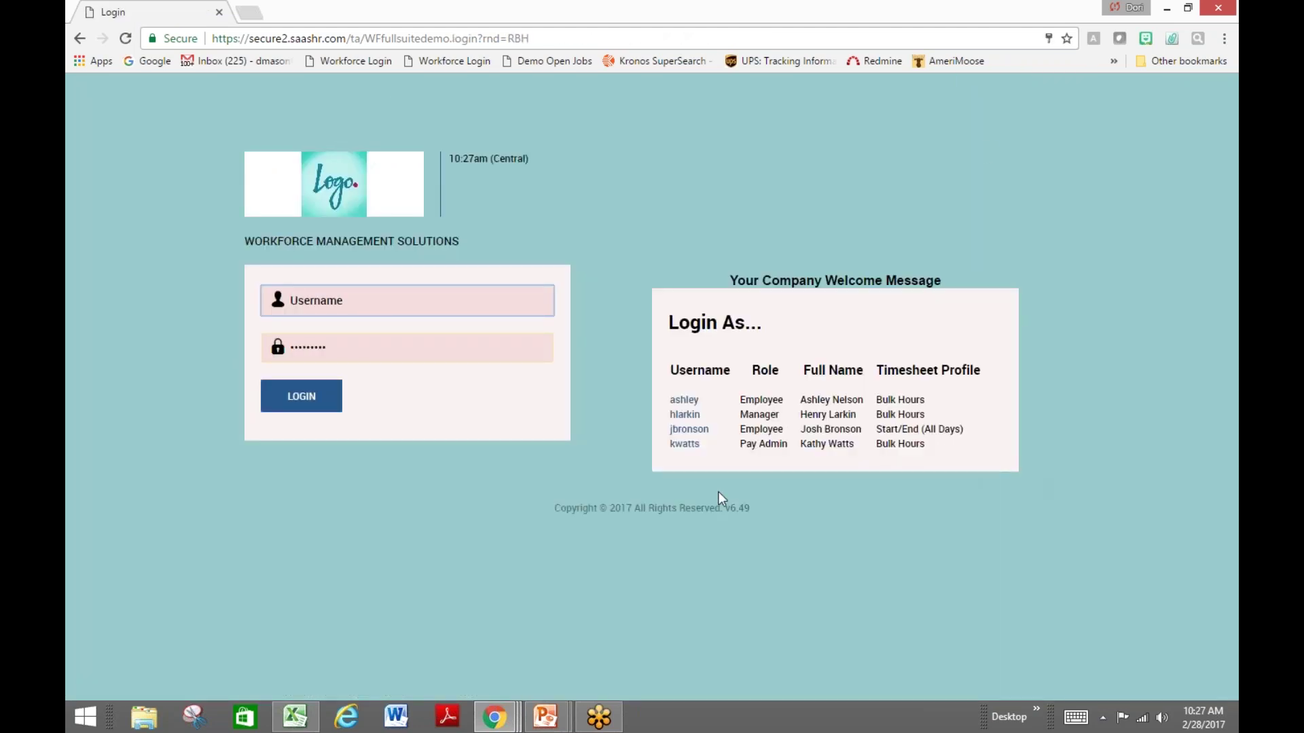
click(684, 445)
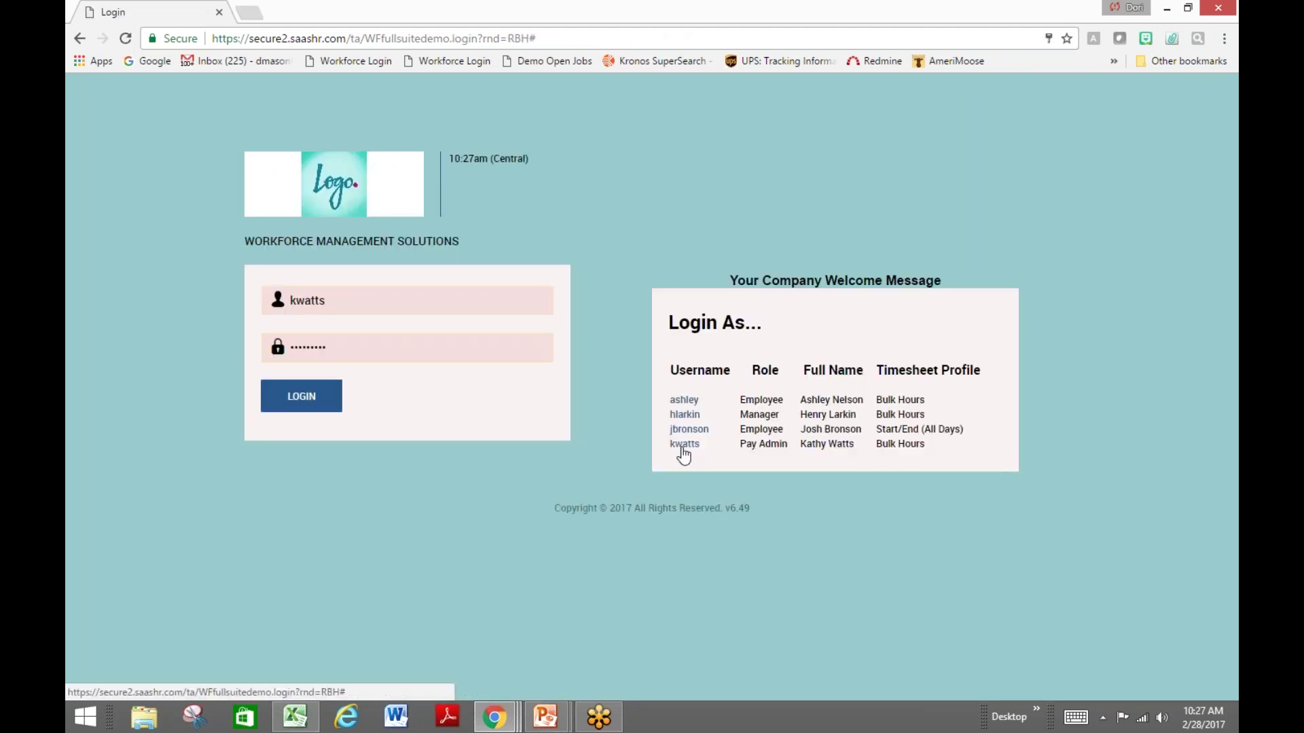
click(385, 358)
Enter the Pay Admin account password and submit the login
text(password)
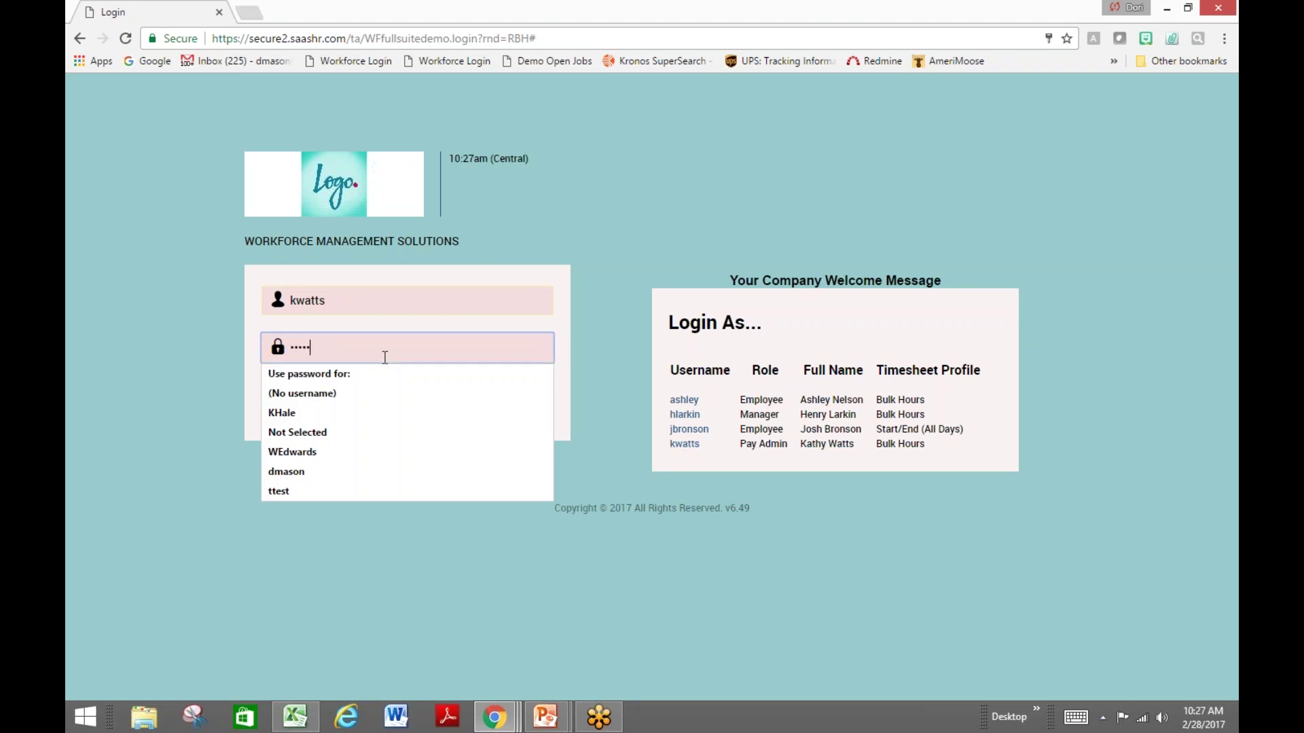
key(Return)
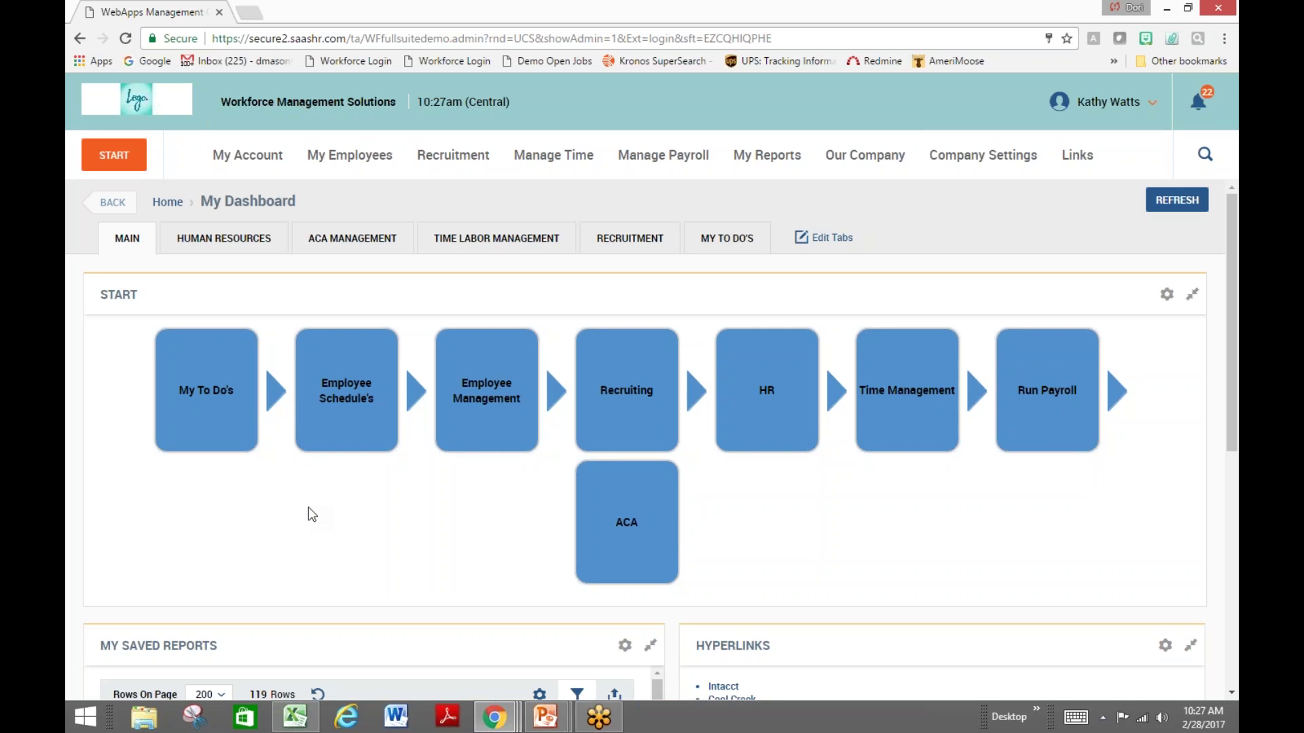
Scroll through My To Do Items and open the top performance review request
click(221, 399)
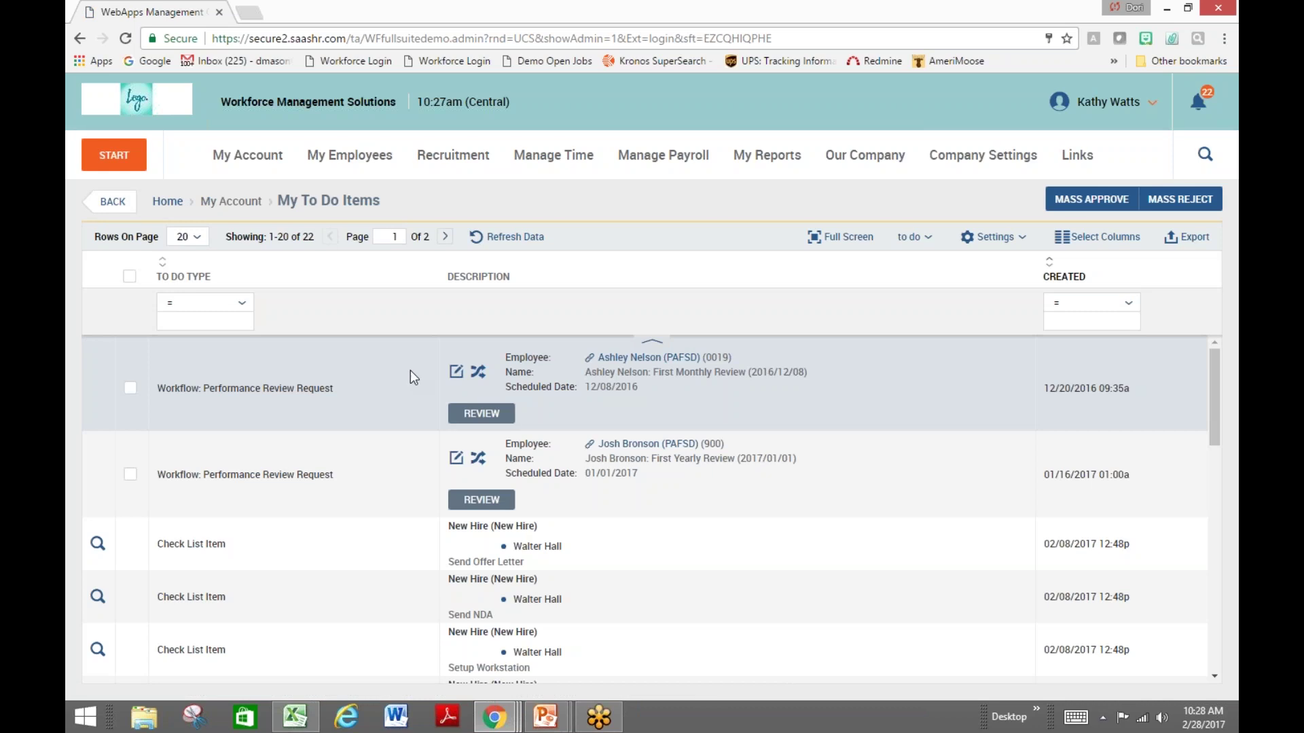
scroll(395, 410, down, 1)
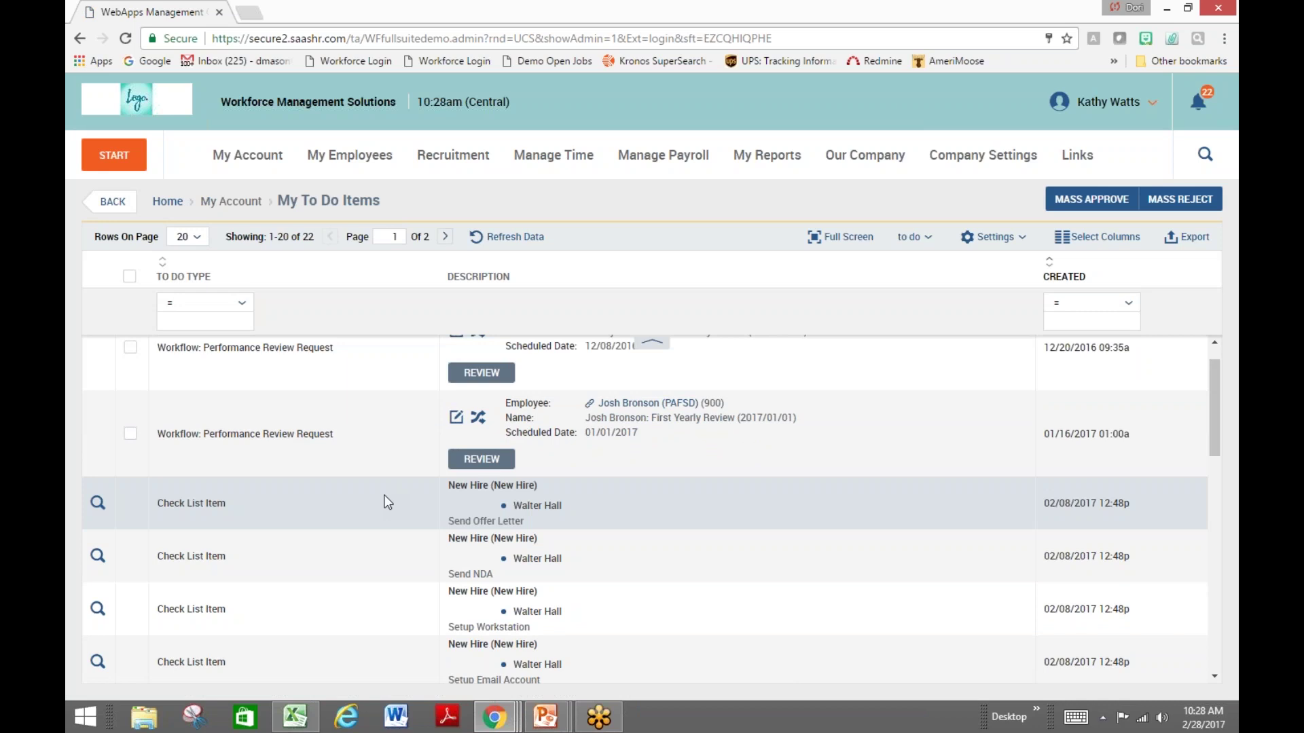
scroll(388, 503, up, 1)
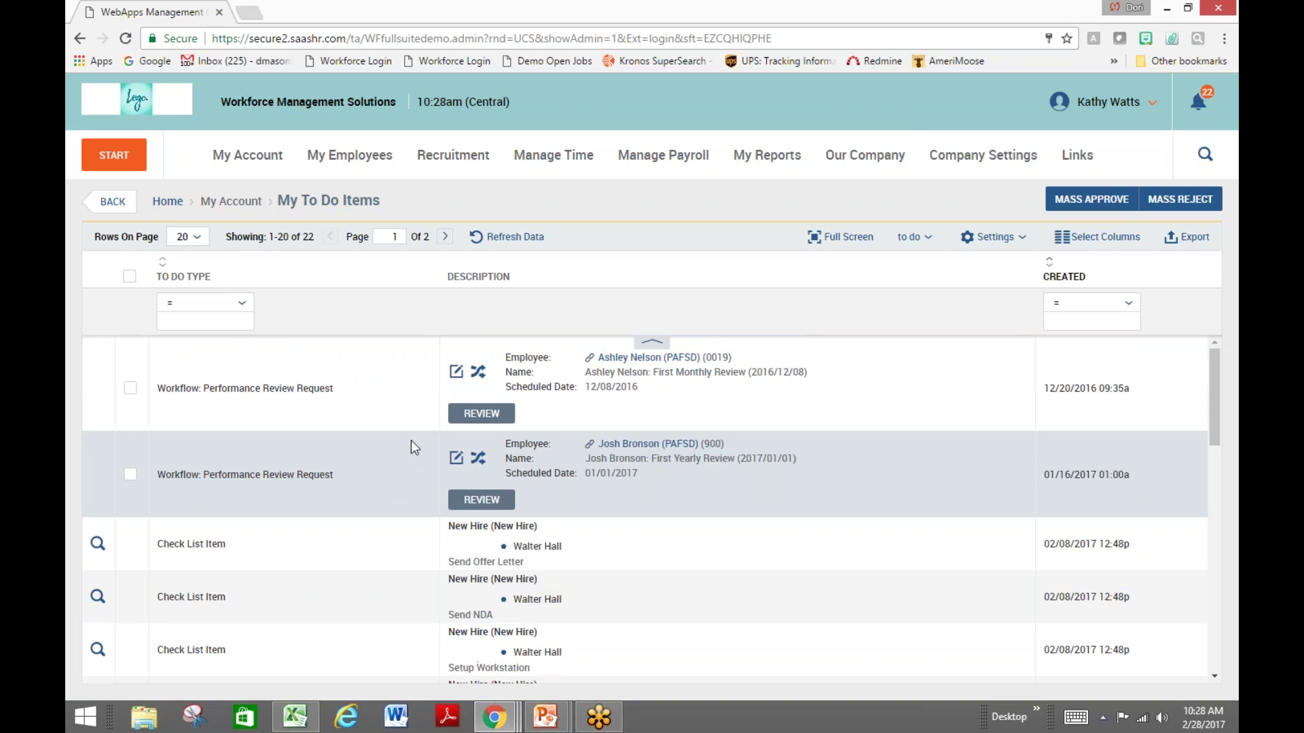
click(476, 416)
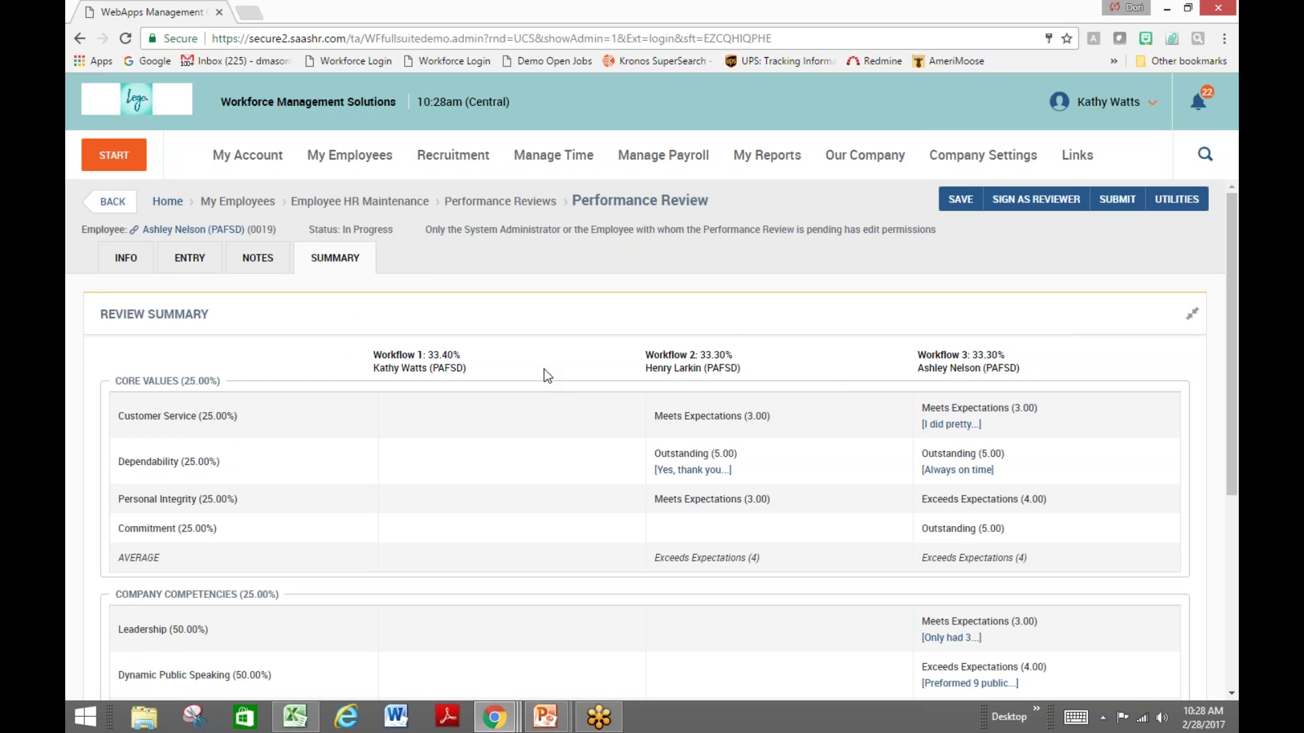
Browse the performance review entry form, then go back to the My To Do Items list
click(203, 261)
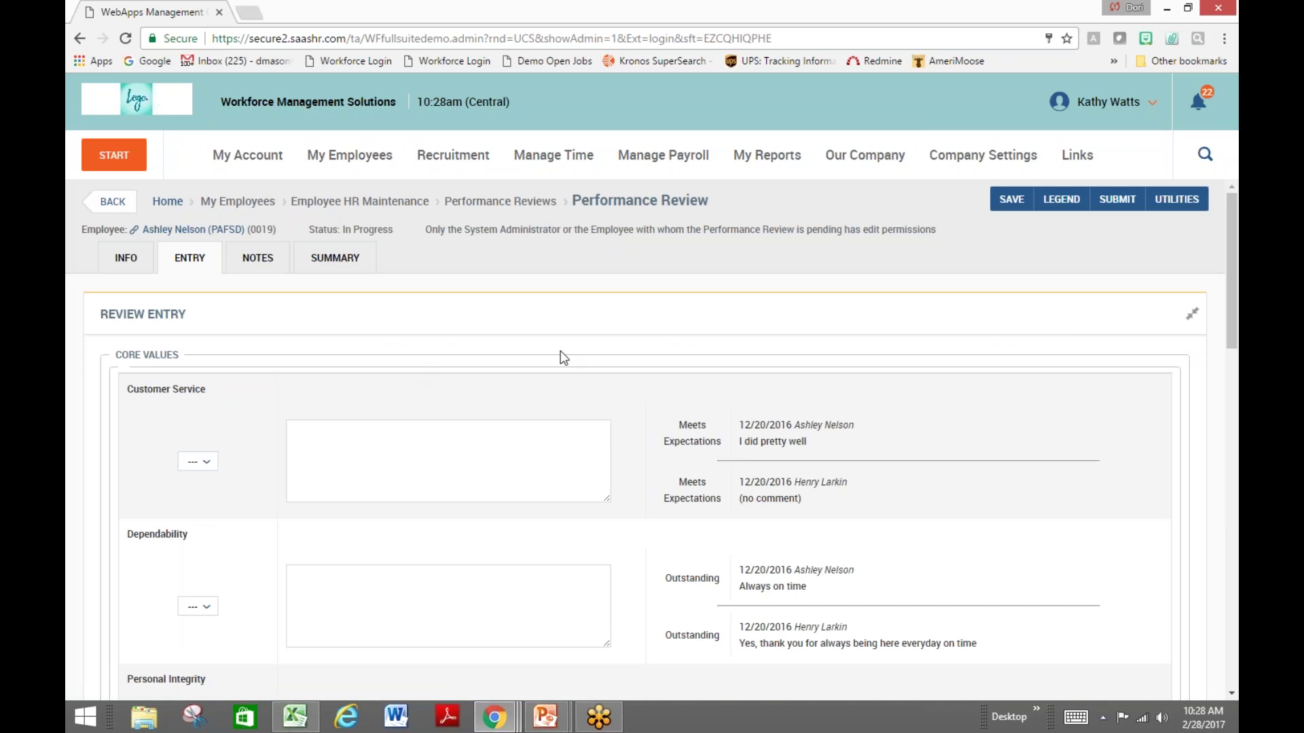
scroll(256, 371, down, 5)
scroll(255, 371, down, 11)
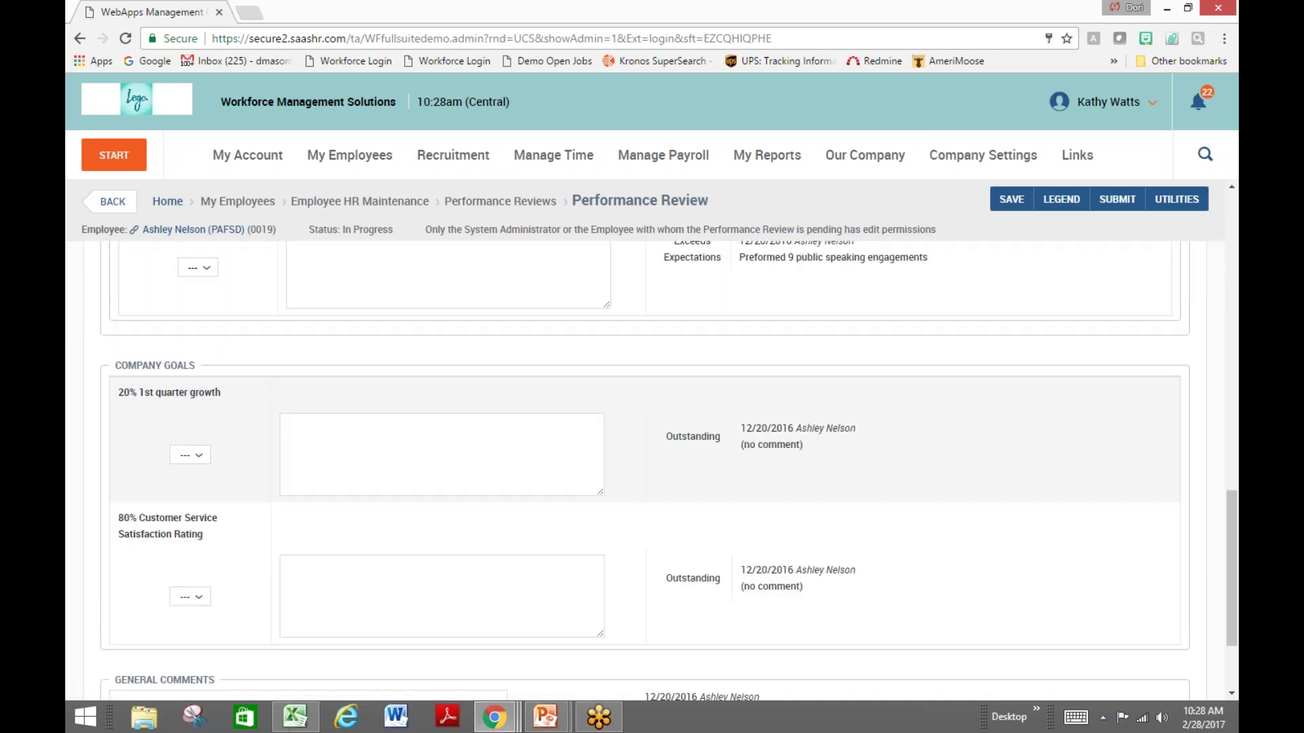
click(110, 203)
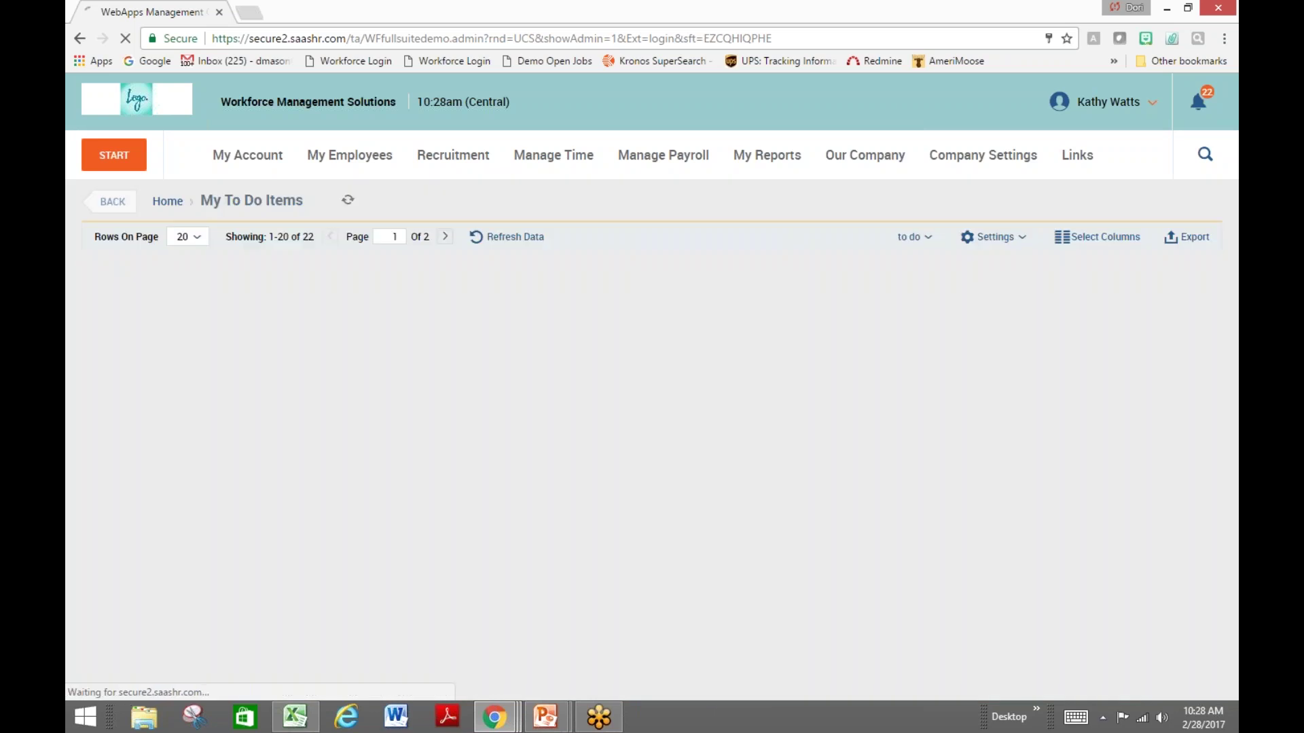
Open Employee Information, filter by the employee's first name, and edit the matching record
click(113, 201)
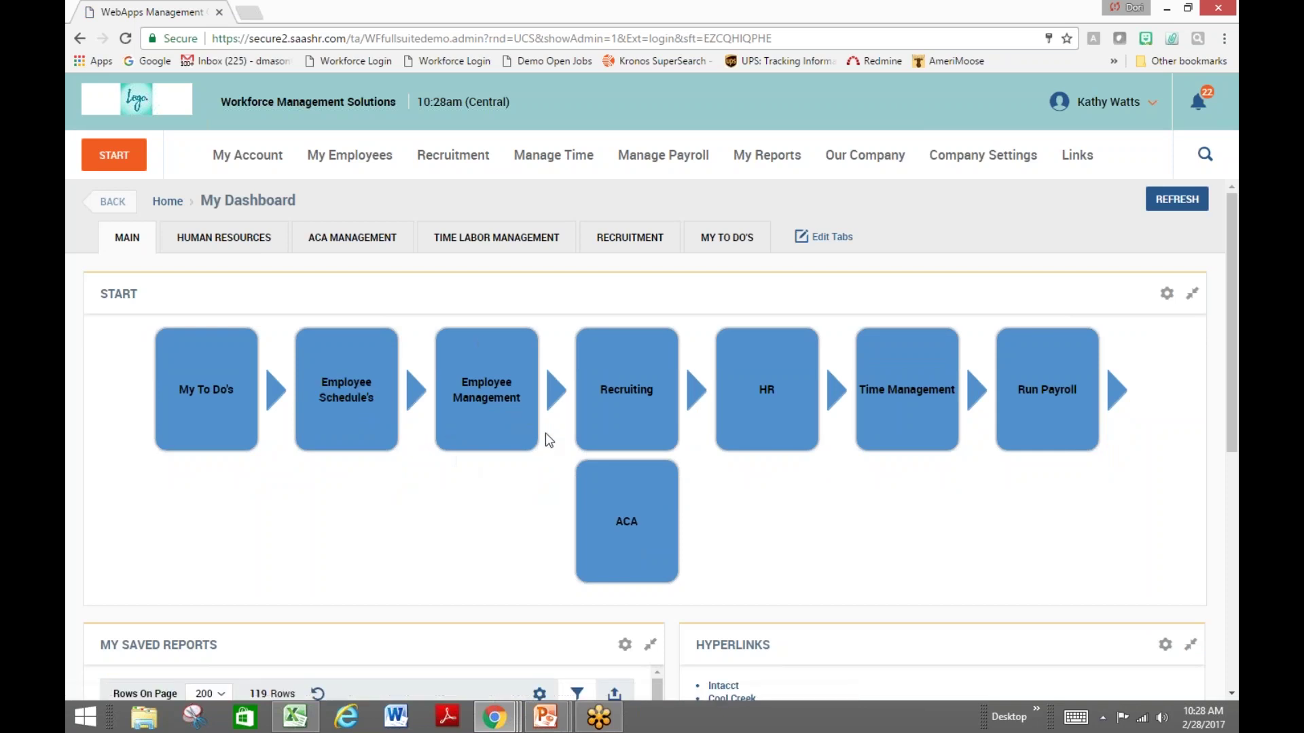
mouse_move(523, 333)
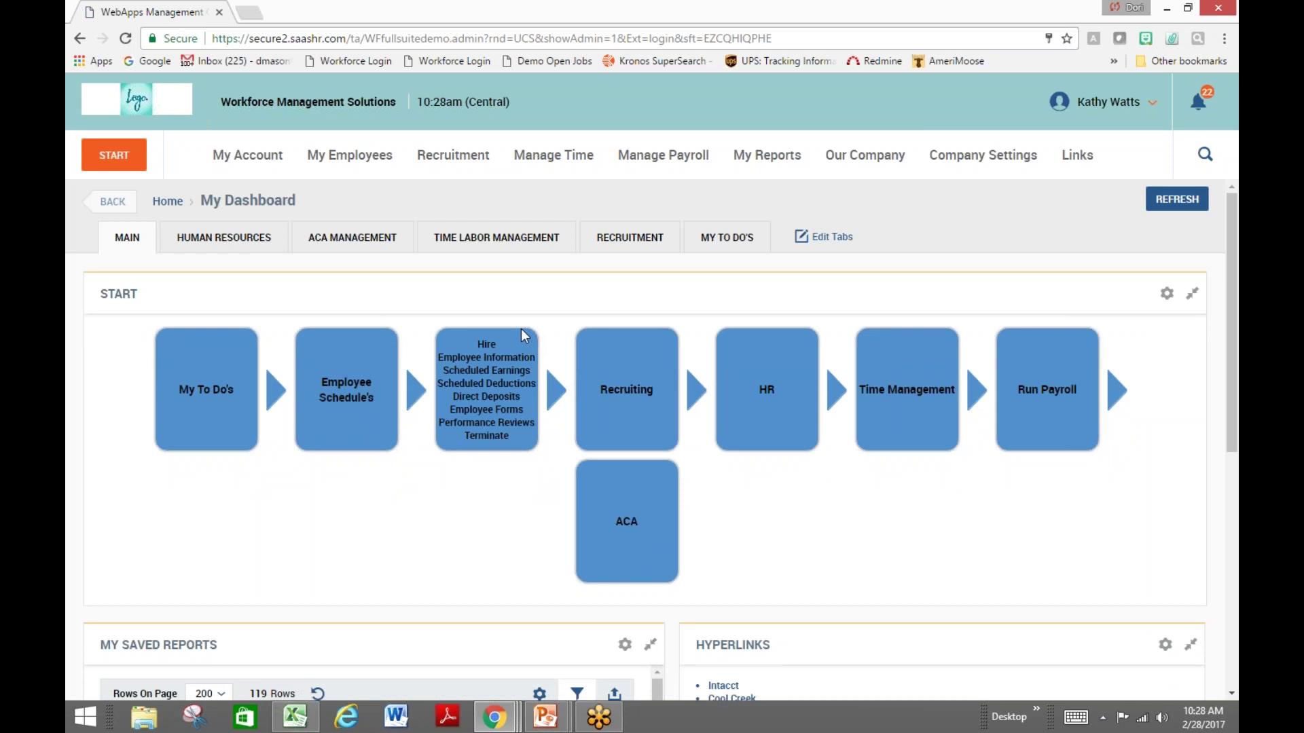
click(516, 358)
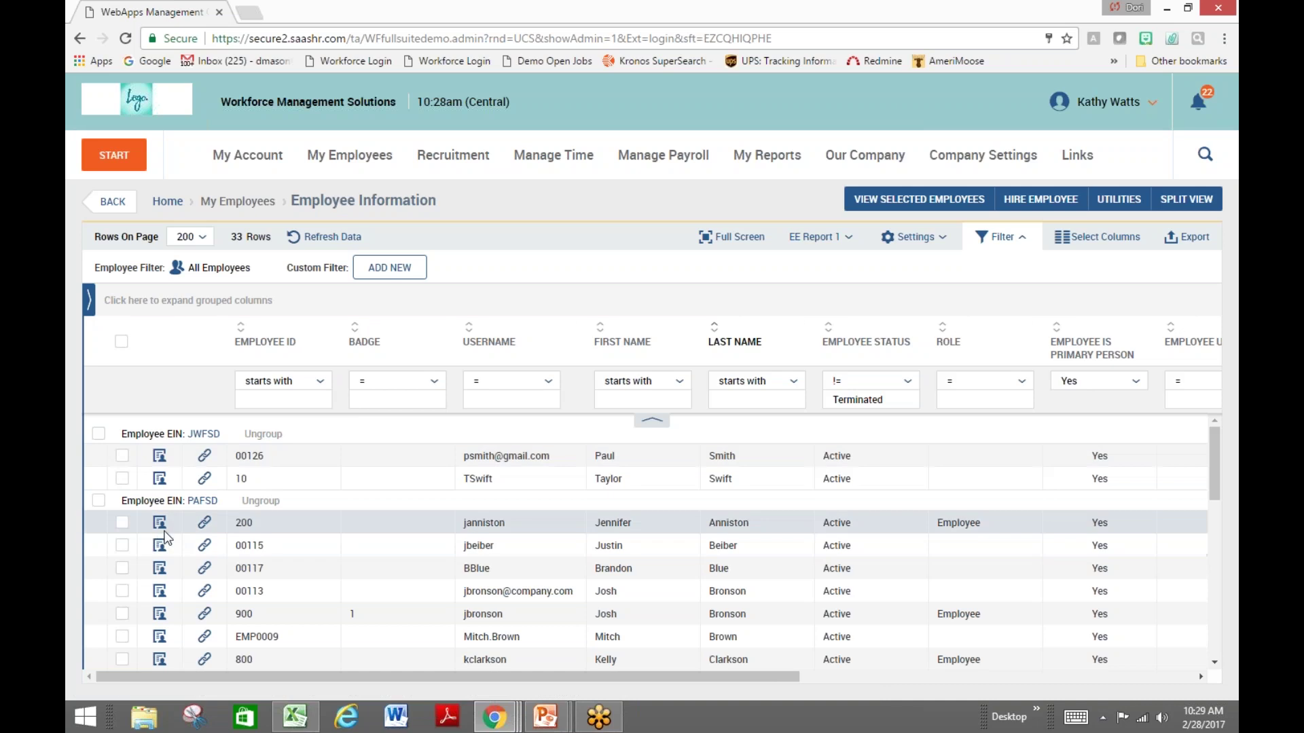
click(629, 401)
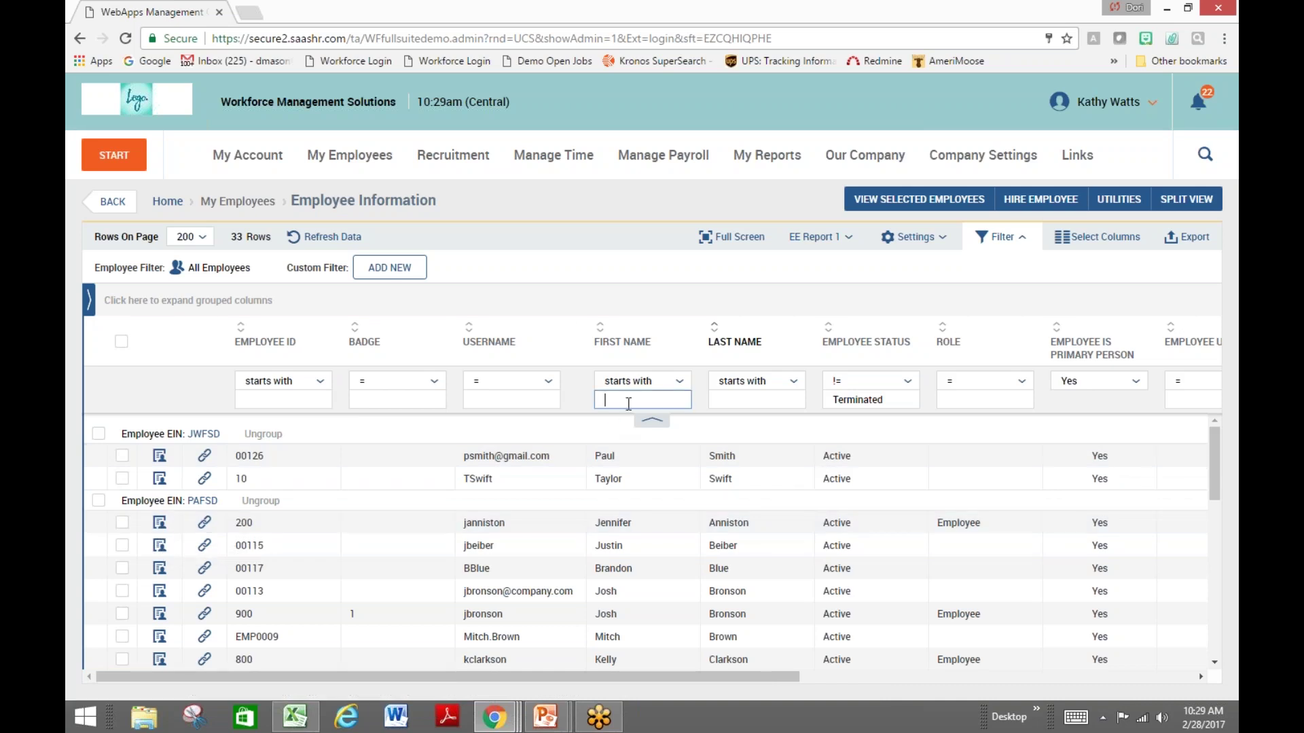
text(josh)
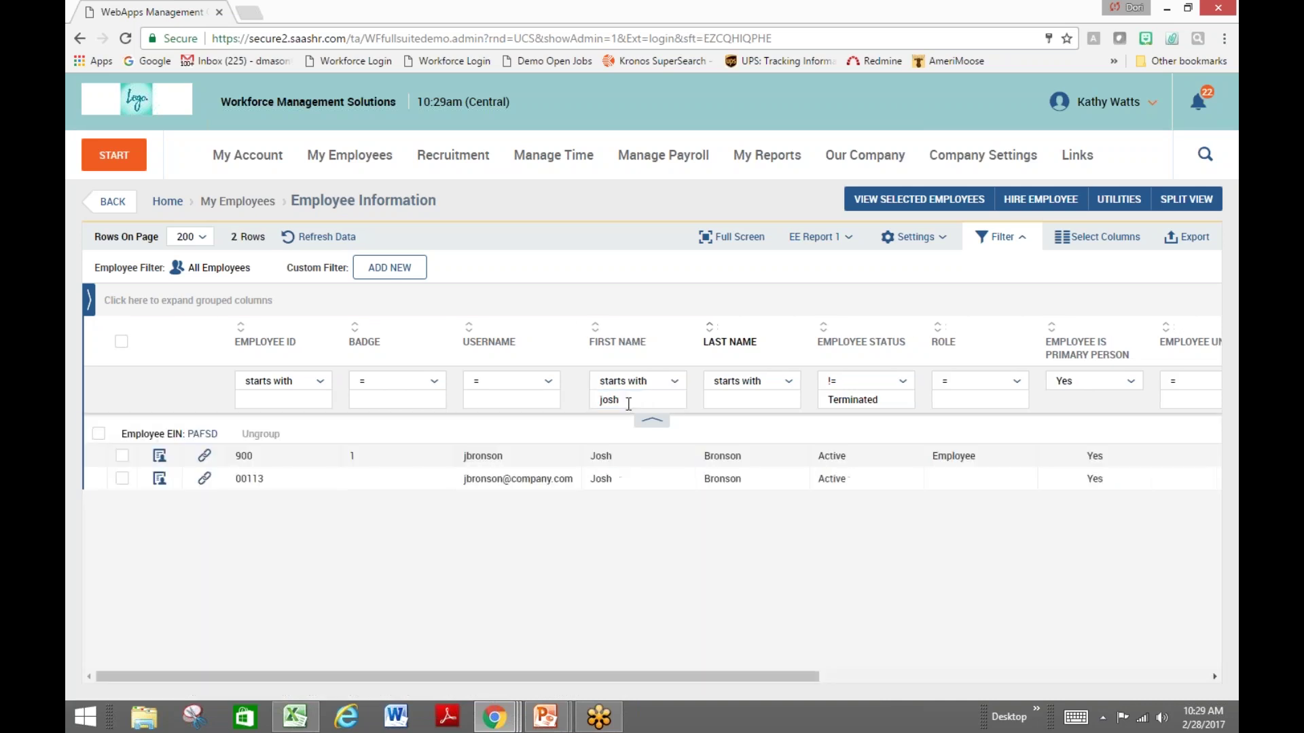
click(158, 457)
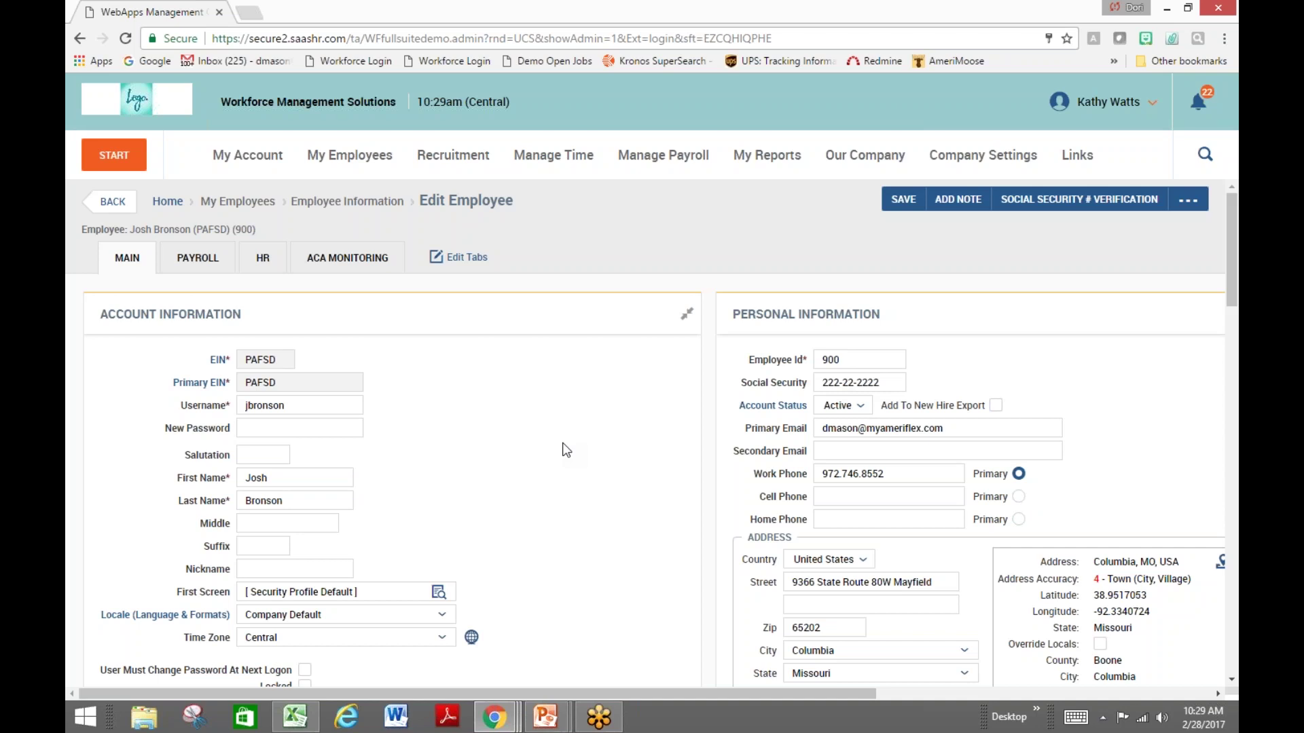
Look over the Account, Profiles and Demographics sections, then show the Payroll tab with 62,400.00 annual base pay
scroll(566, 450, down, 5)
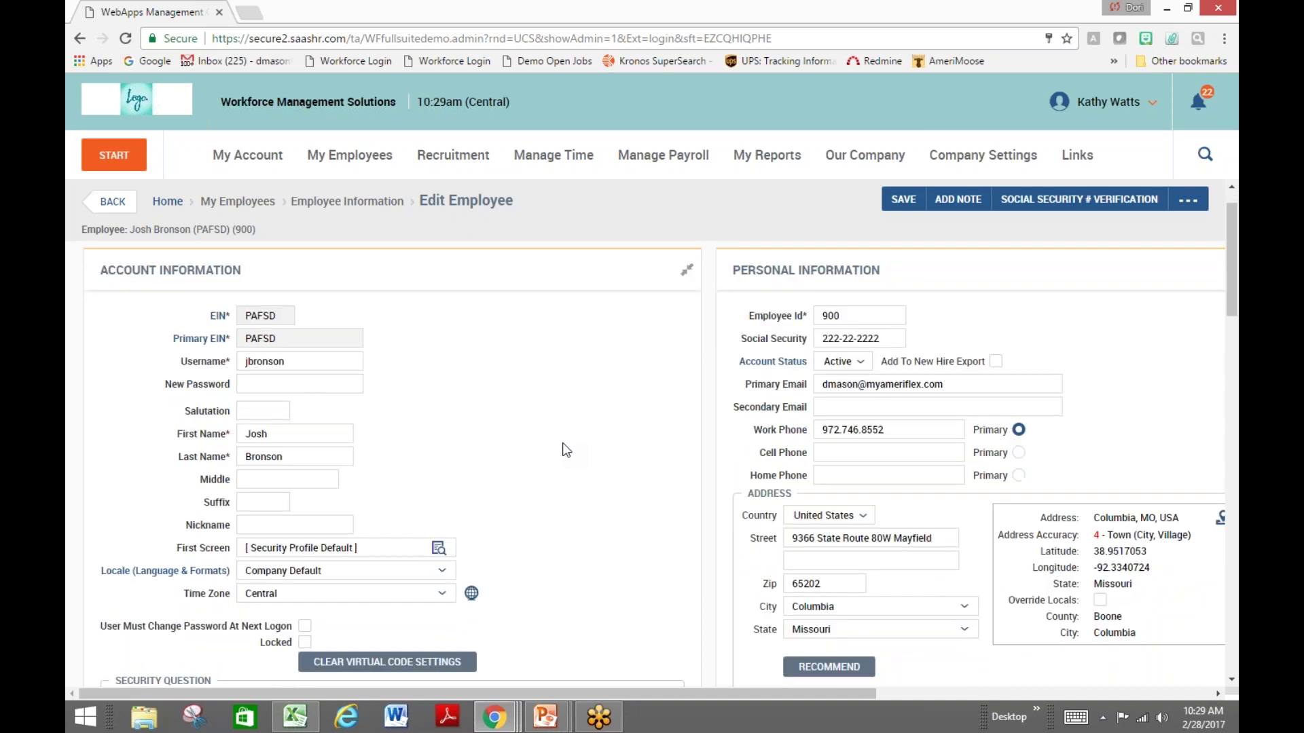
scroll(566, 451, down, 2)
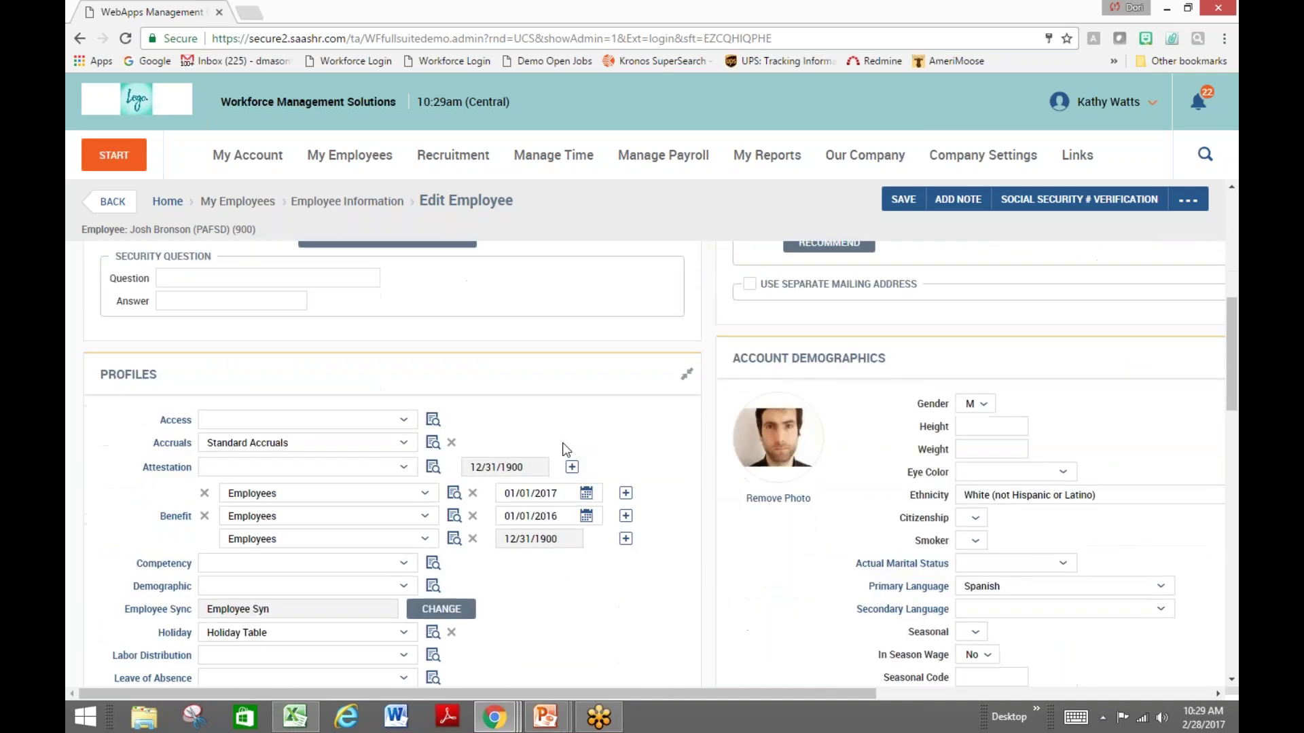
drag(163, 367, 93, 370)
click(104, 403)
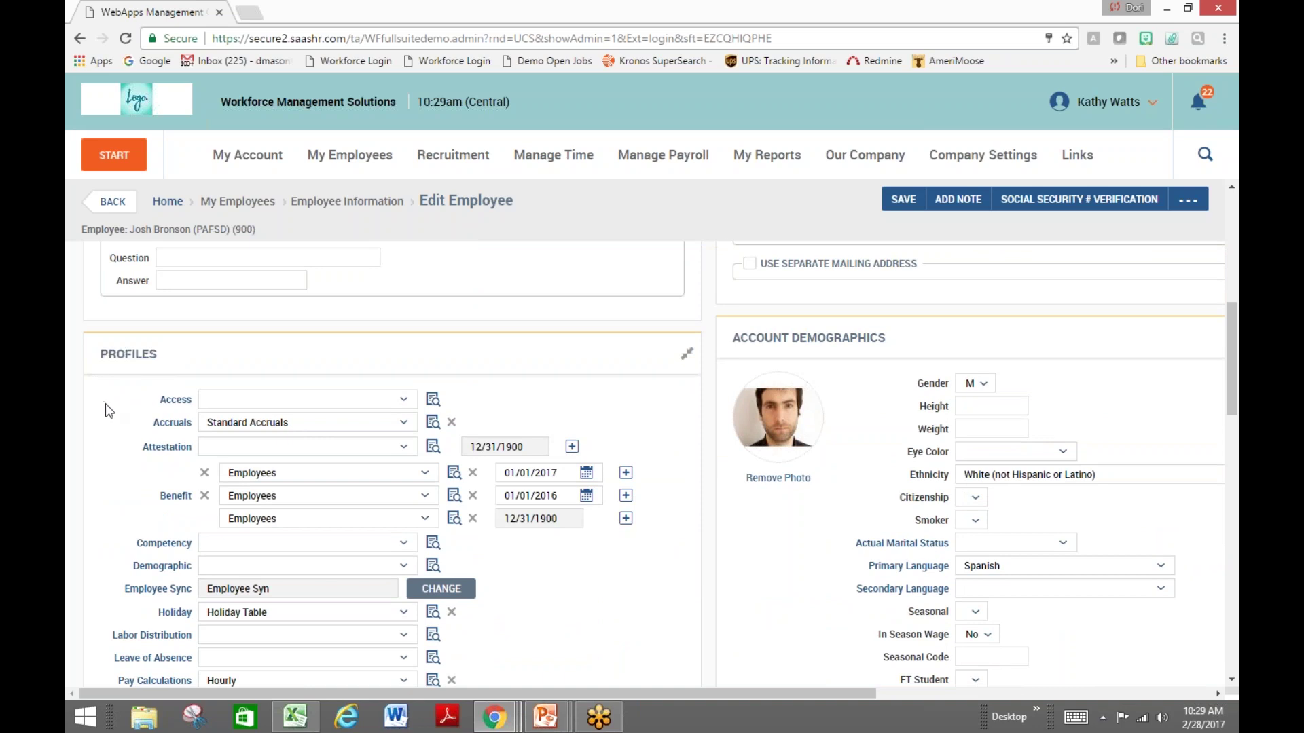
scroll(105, 404, down, 1)
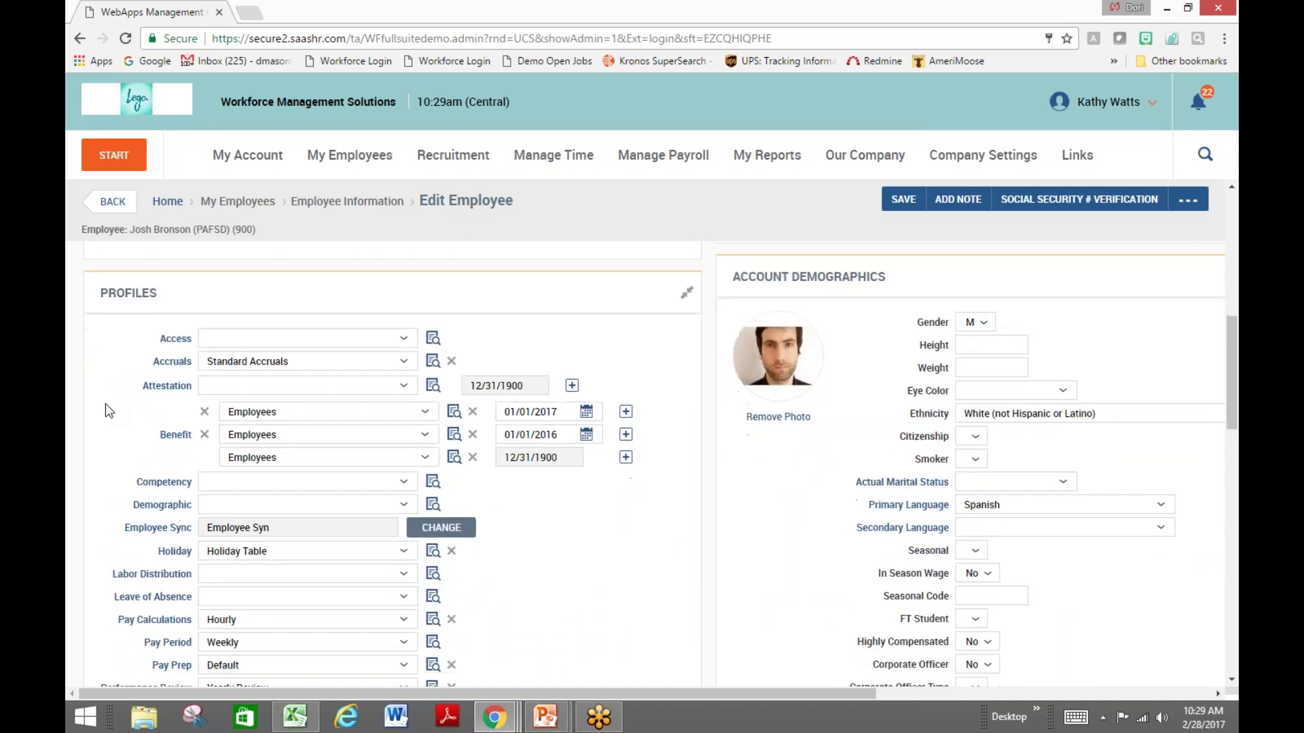
scroll(104, 403, down, 1)
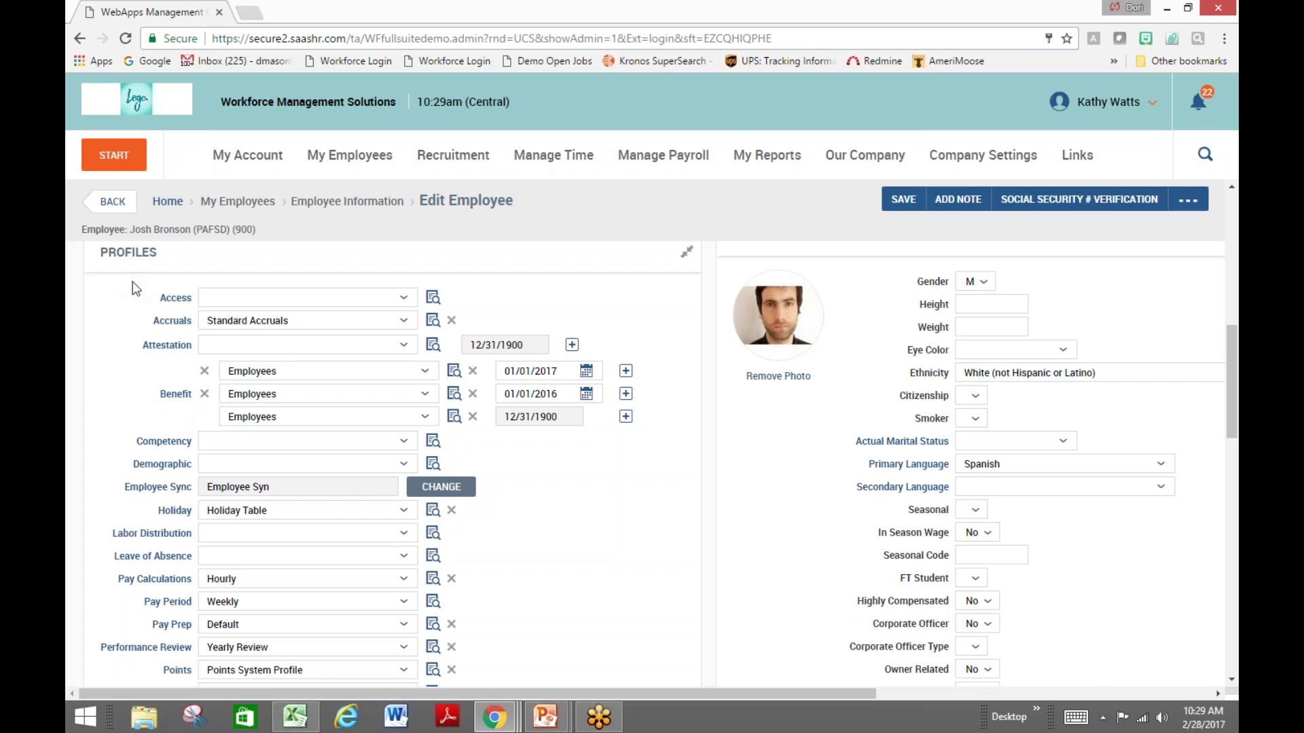
scroll(133, 289, up, 10)
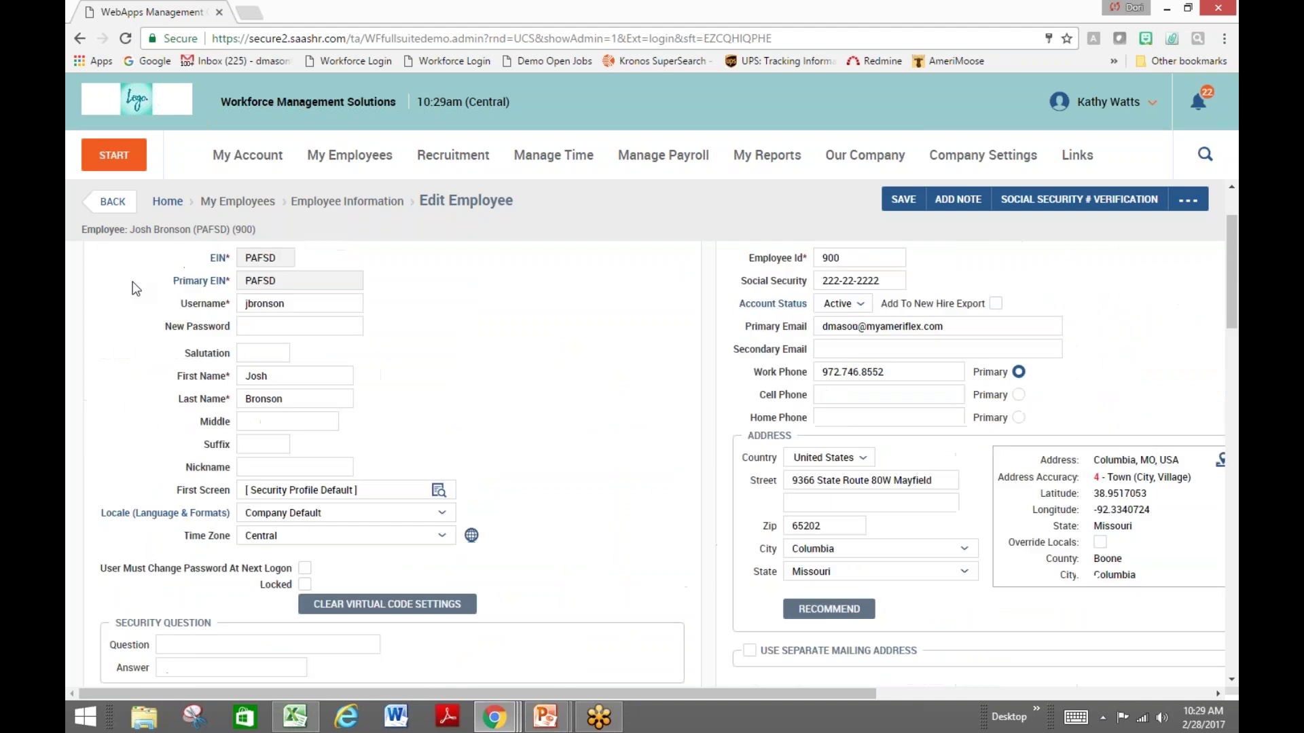
click(188, 265)
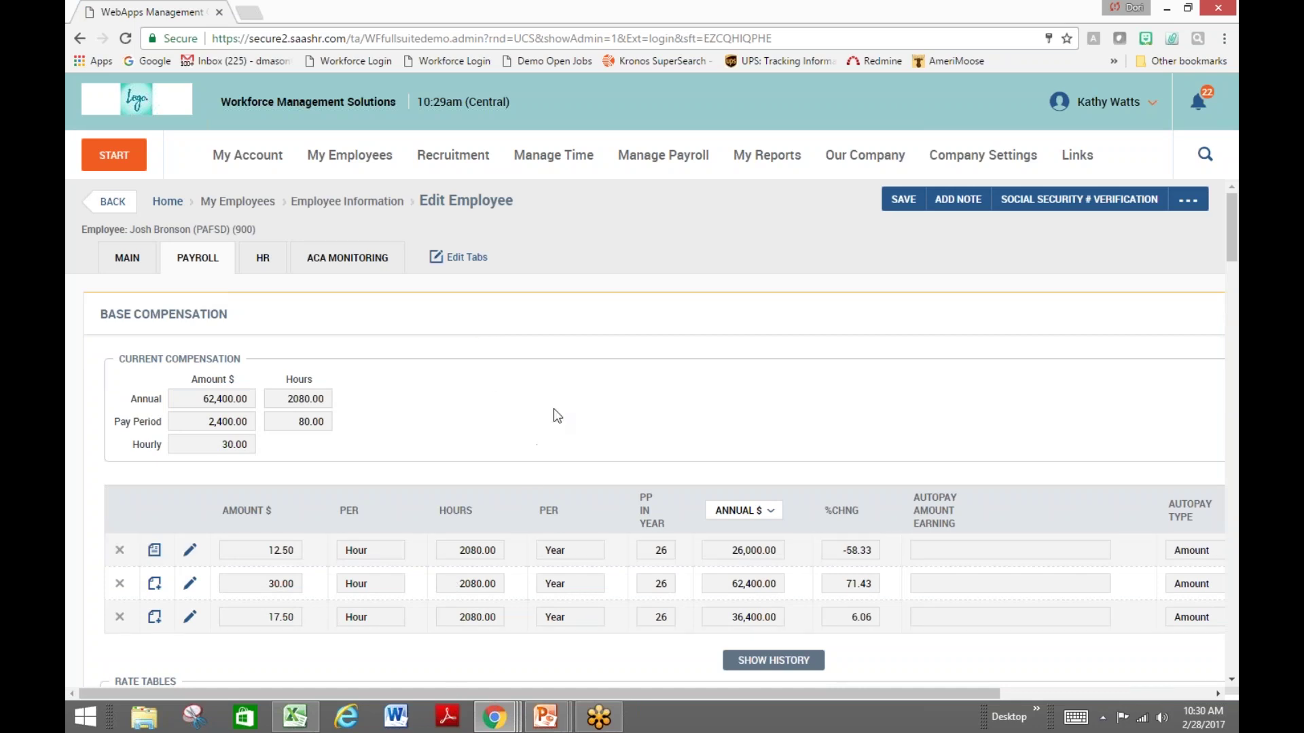
Scroll through Pay Information, Deductions, Direct Deposits and Tax Information, then go back to the 2-employee list
scroll(556, 416, down, 1)
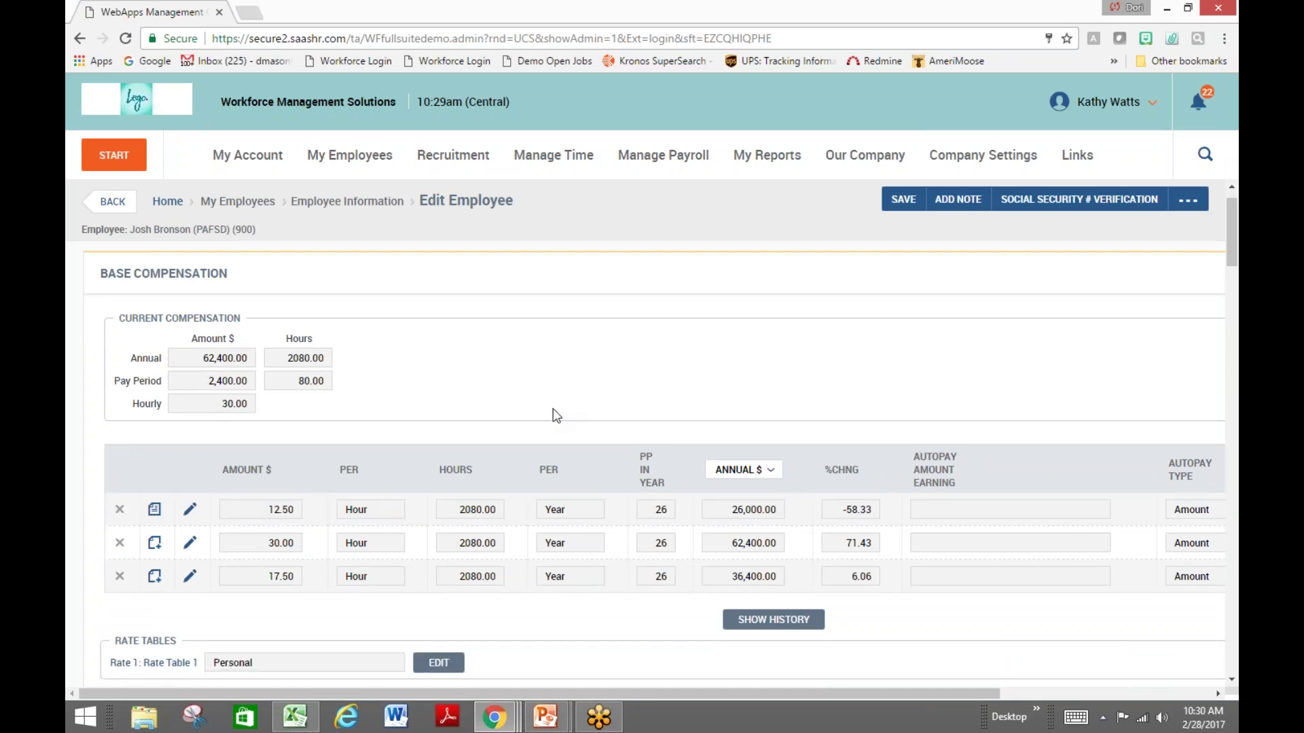
scroll(556, 417, down, 3)
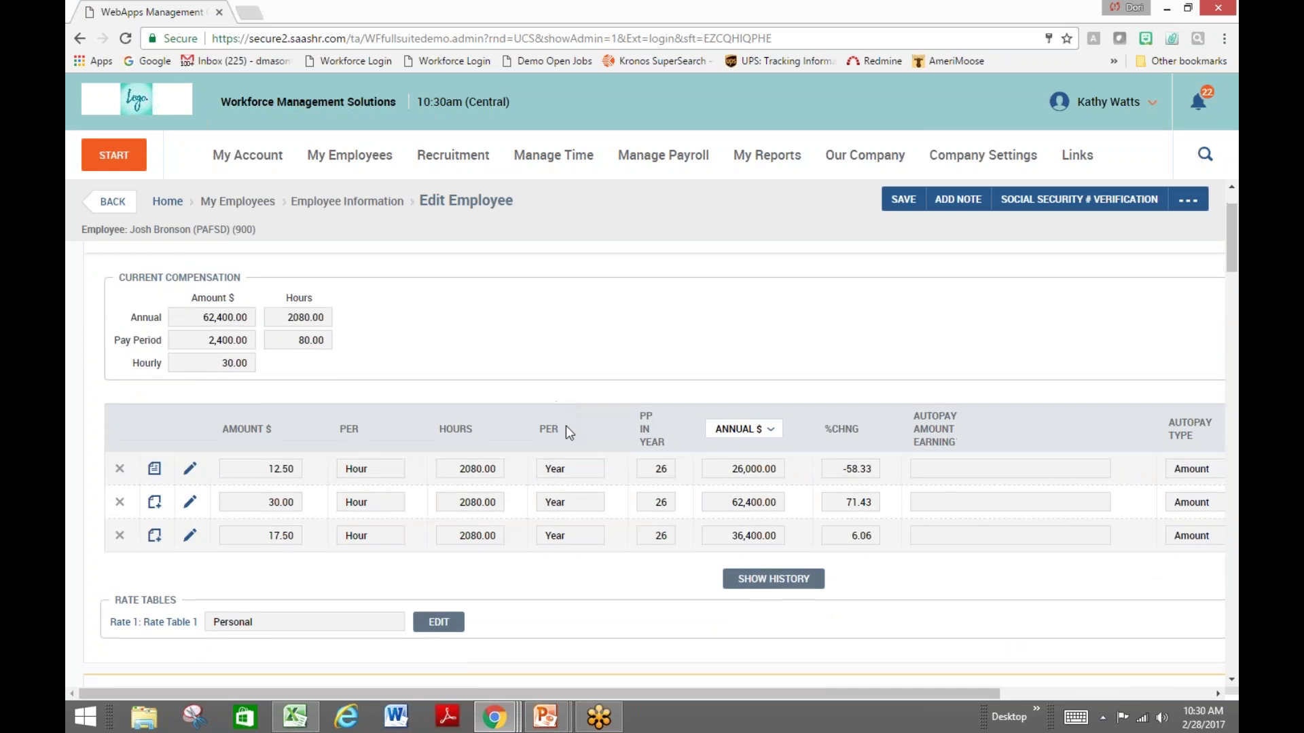
scroll(574, 437, down, 2)
scroll(638, 442, down, 3)
scroll(640, 446, down, 1)
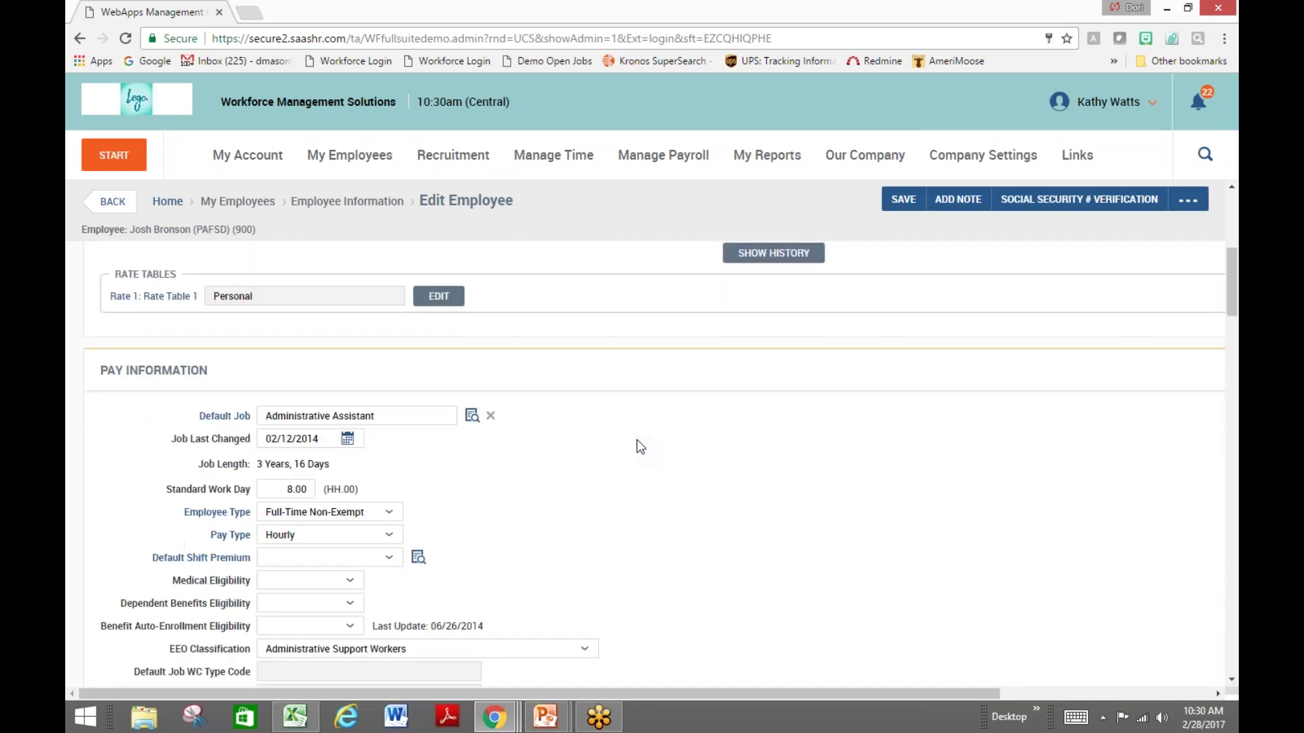
scroll(639, 446, down, 1)
scroll(639, 446, down, 1)
scroll(640, 446, down, 10)
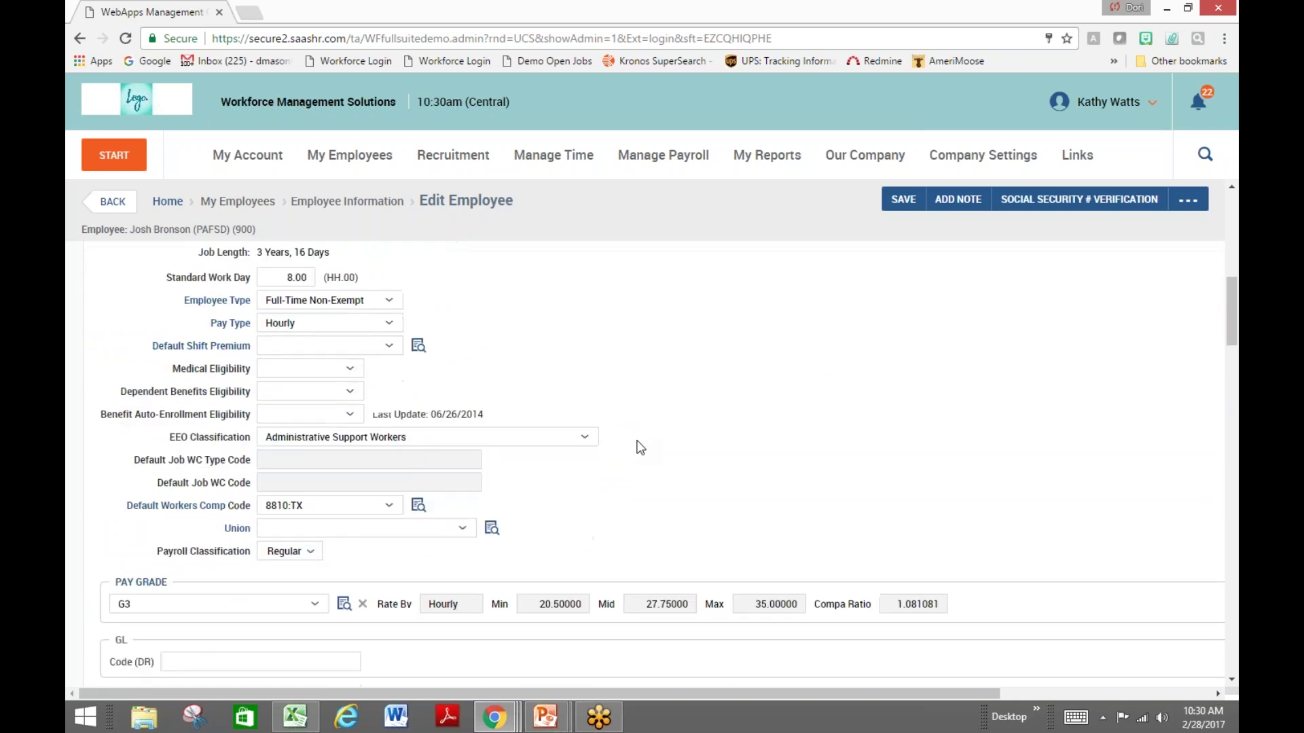
scroll(639, 446, down, 8)
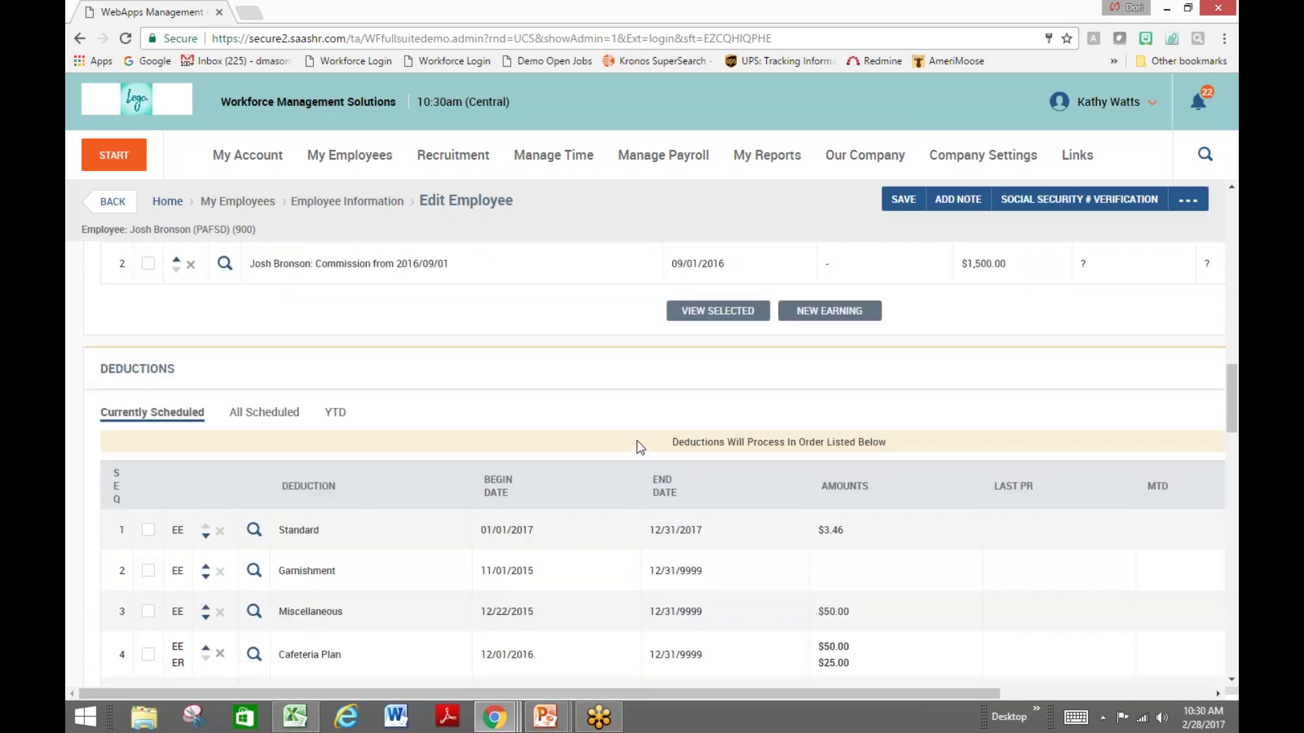
scroll(632, 447, down, 1)
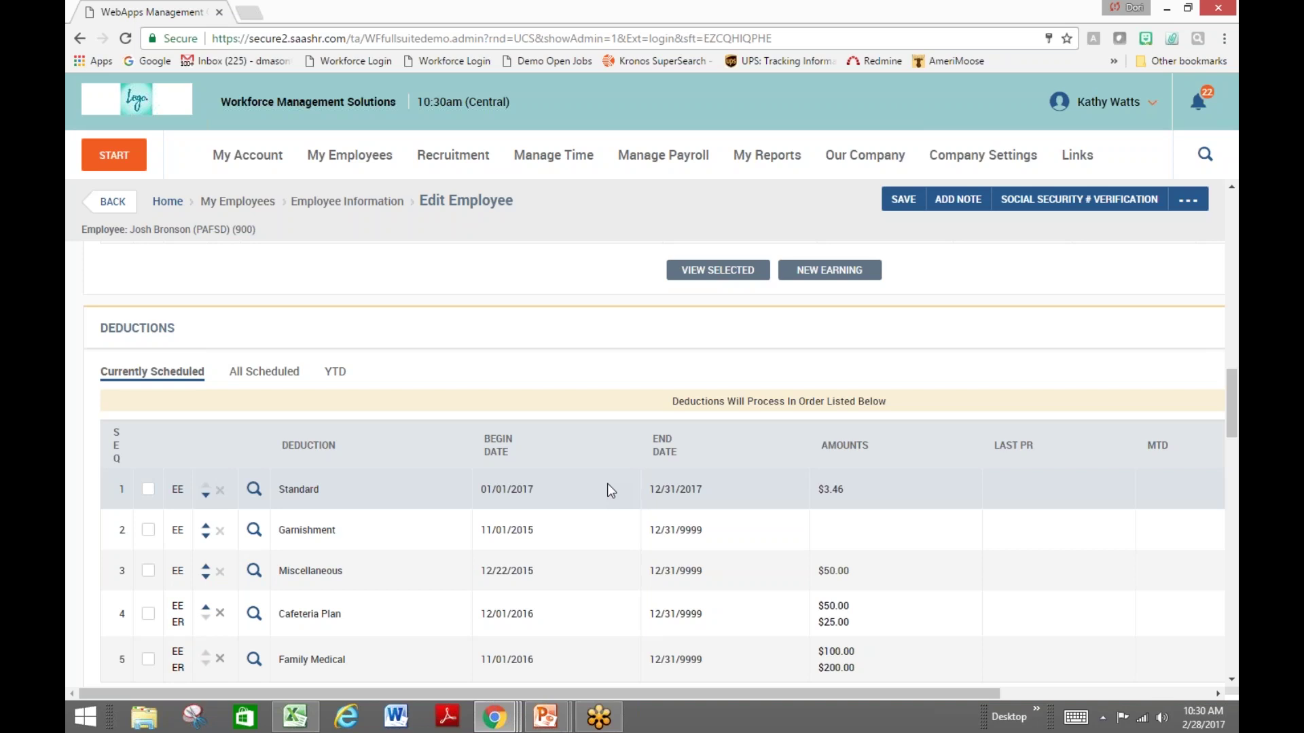
scroll(609, 487, down, 2)
scroll(611, 491, down, 3)
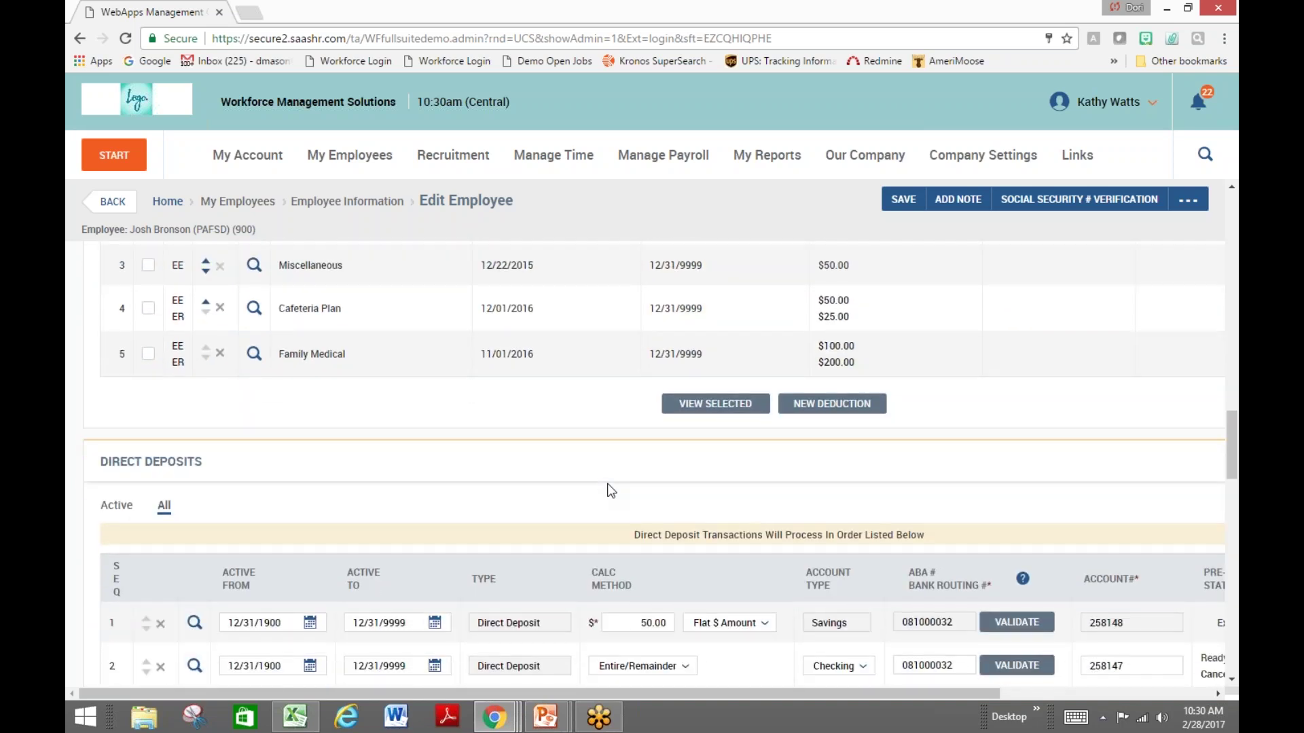
scroll(611, 490, down, 3)
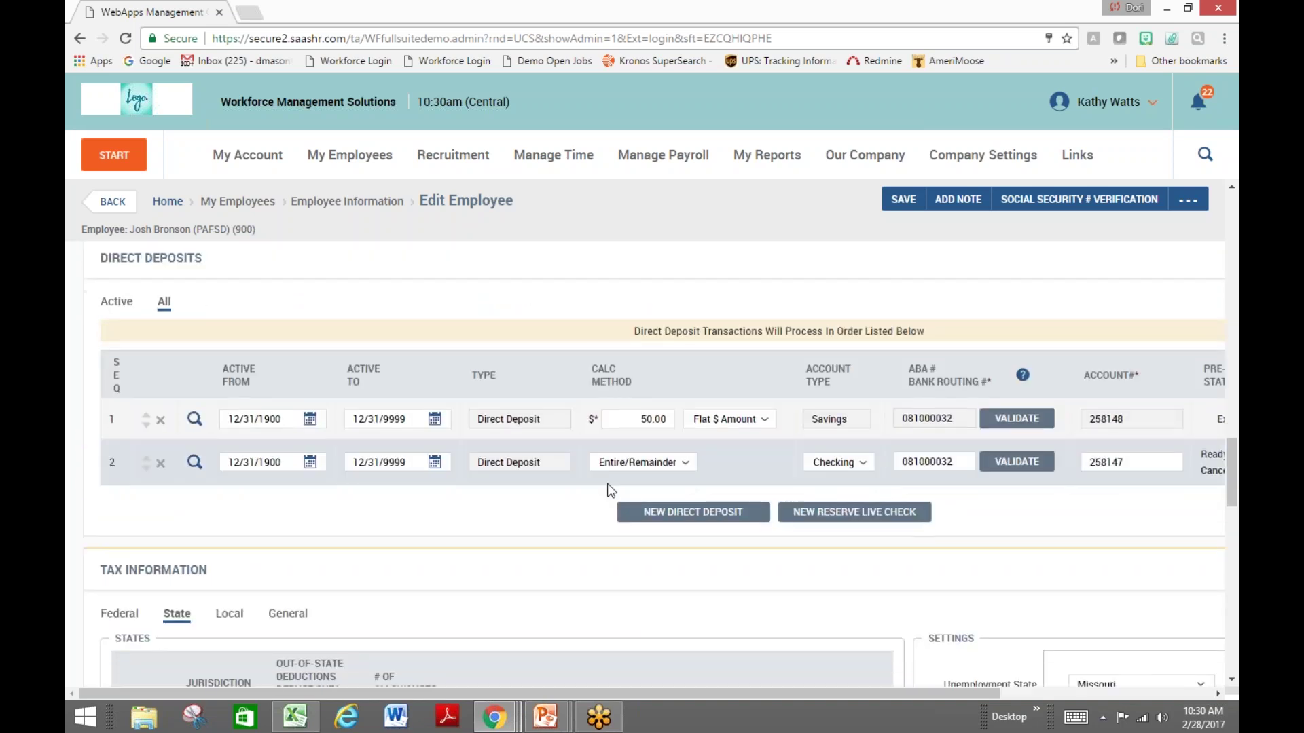
scroll(611, 490, down, 3)
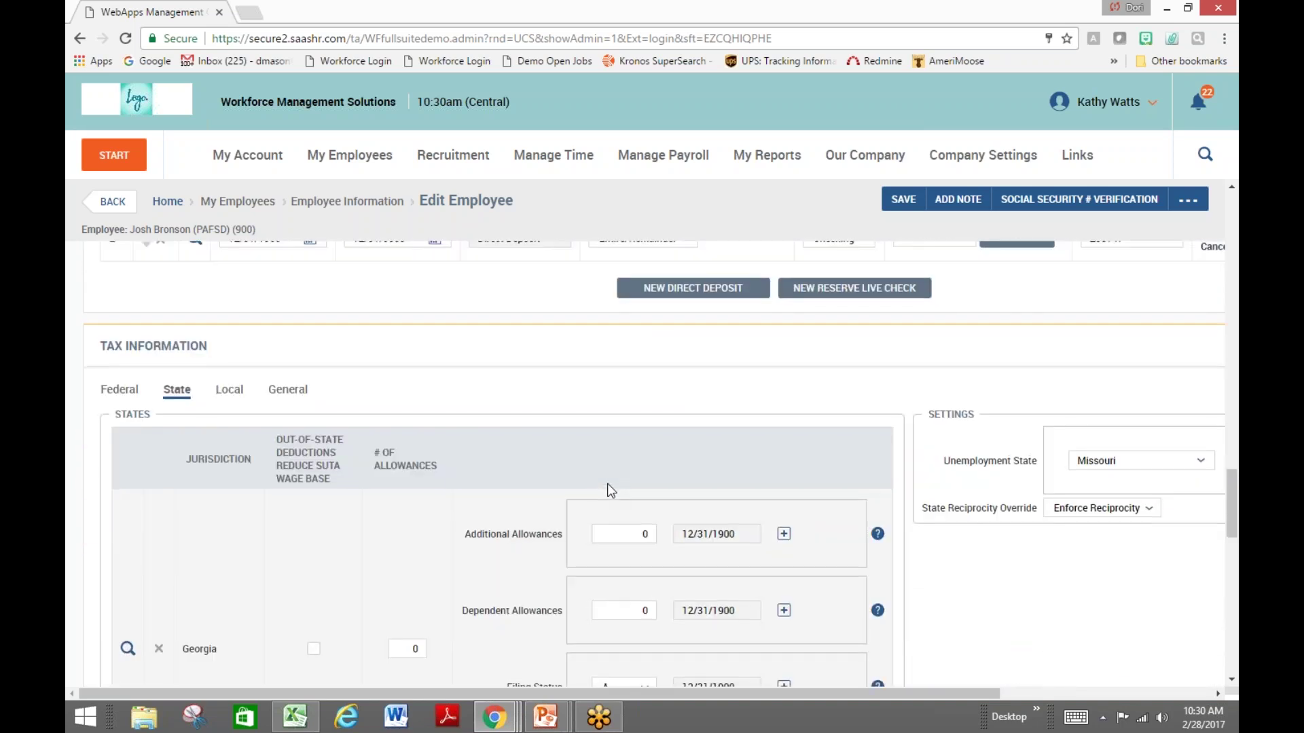
scroll(607, 484, down, 2)
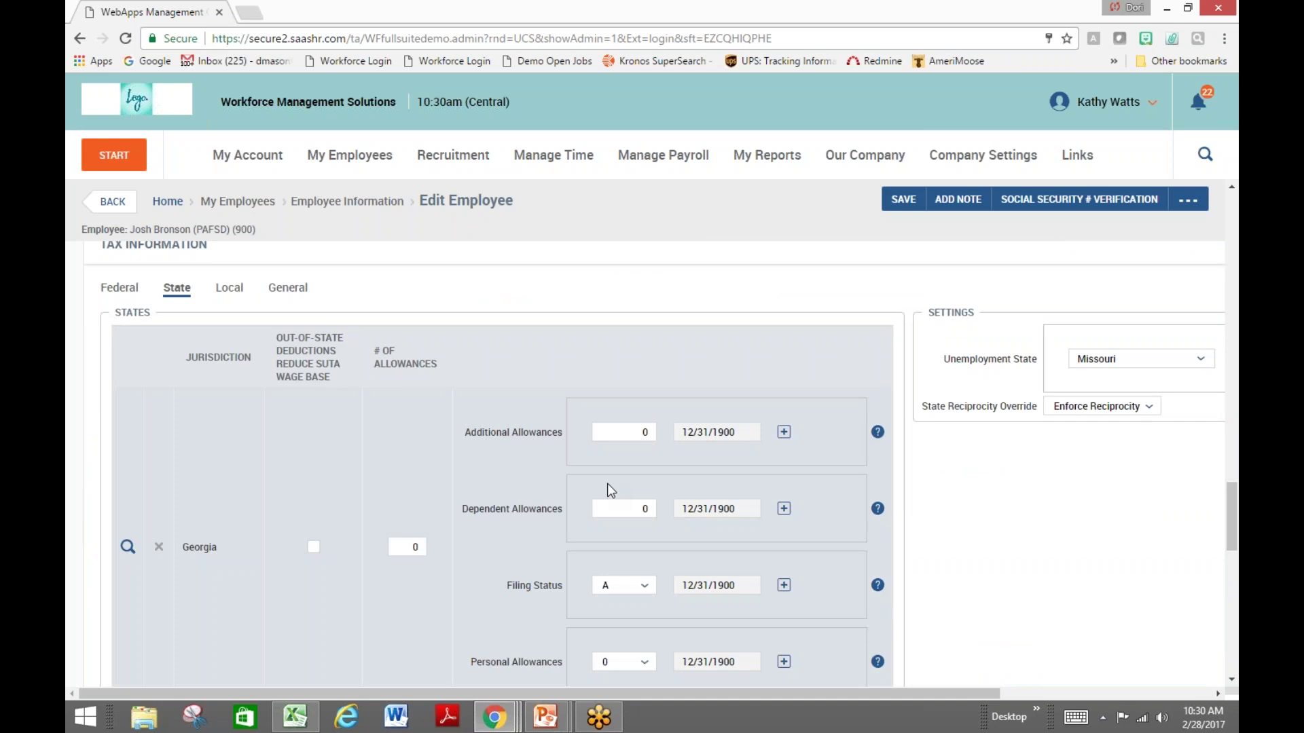
scroll(609, 486, down, 5)
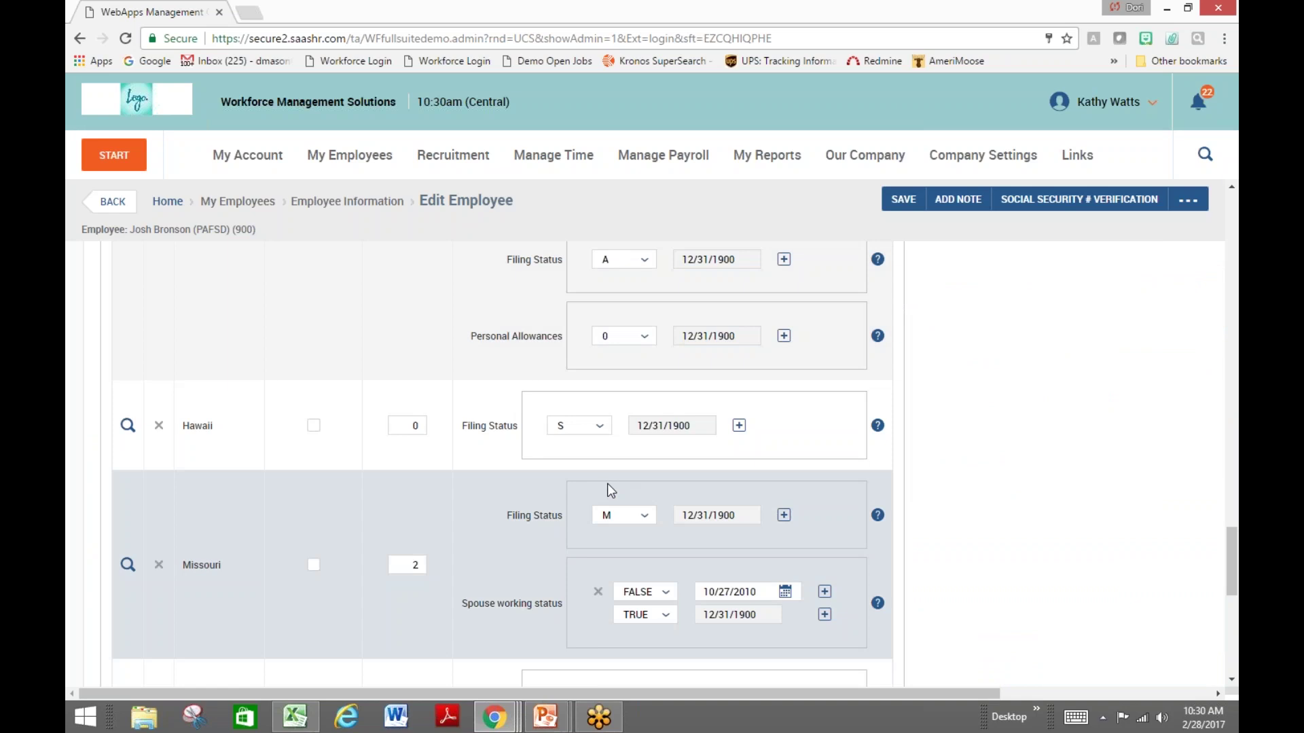
click(110, 202)
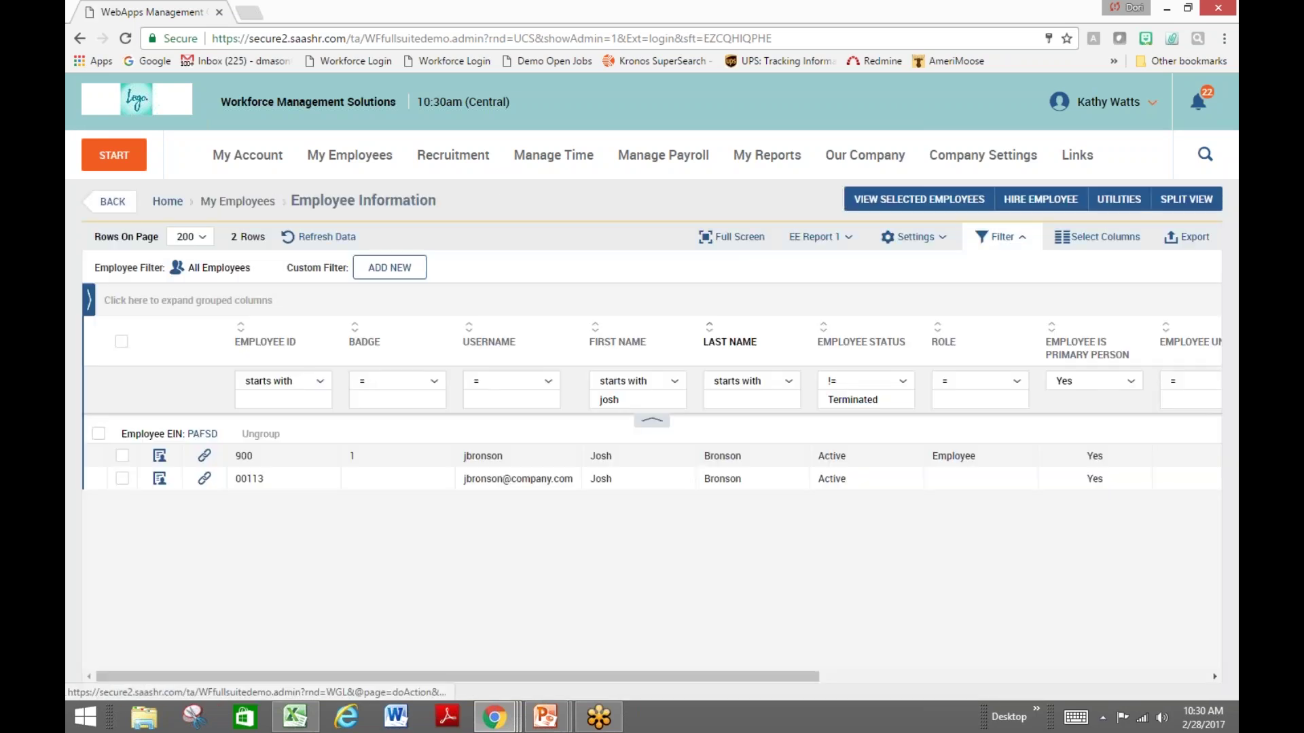
From My Dashboard, open Employee Forms under Employee Management to list the 327 W2 forms
click(137, 100)
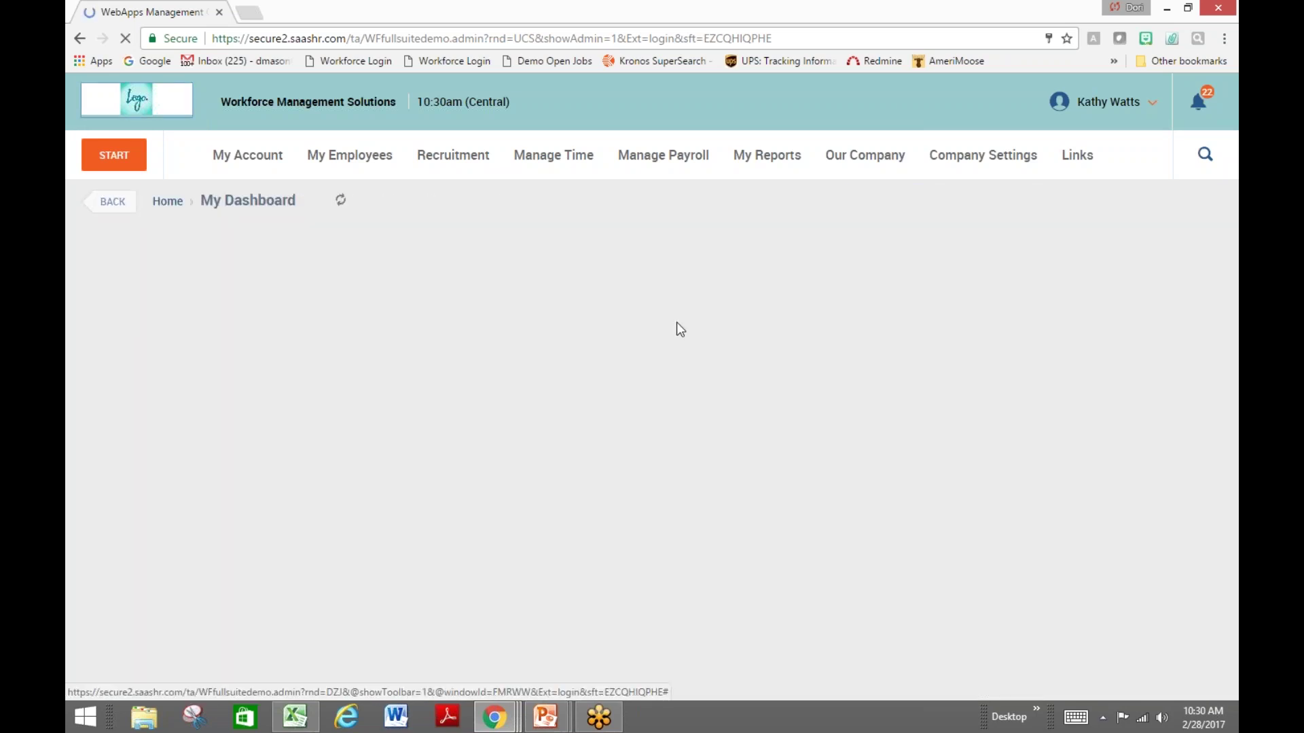
mouse_move(533, 427)
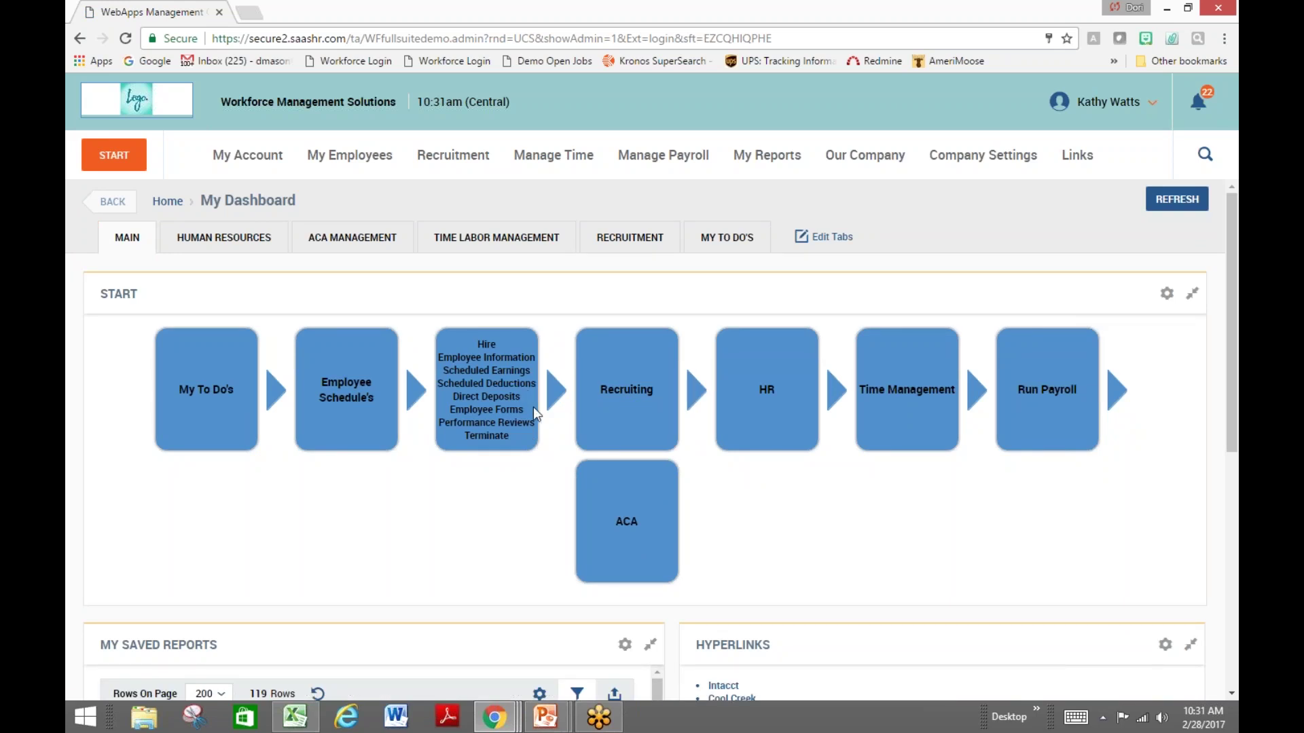
click(534, 412)
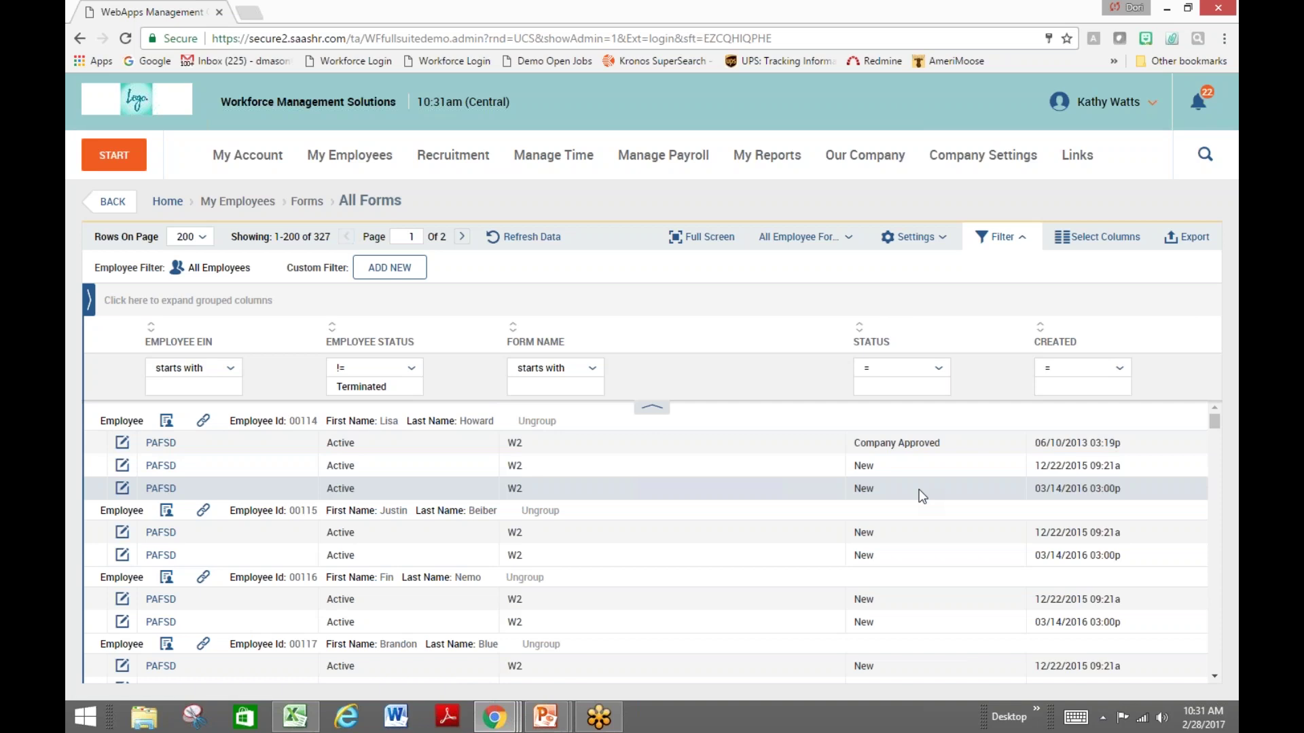
View the Recruiting Timeline's Time to Hire report (1,627-day average), then return to My Dashboard
click(117, 202)
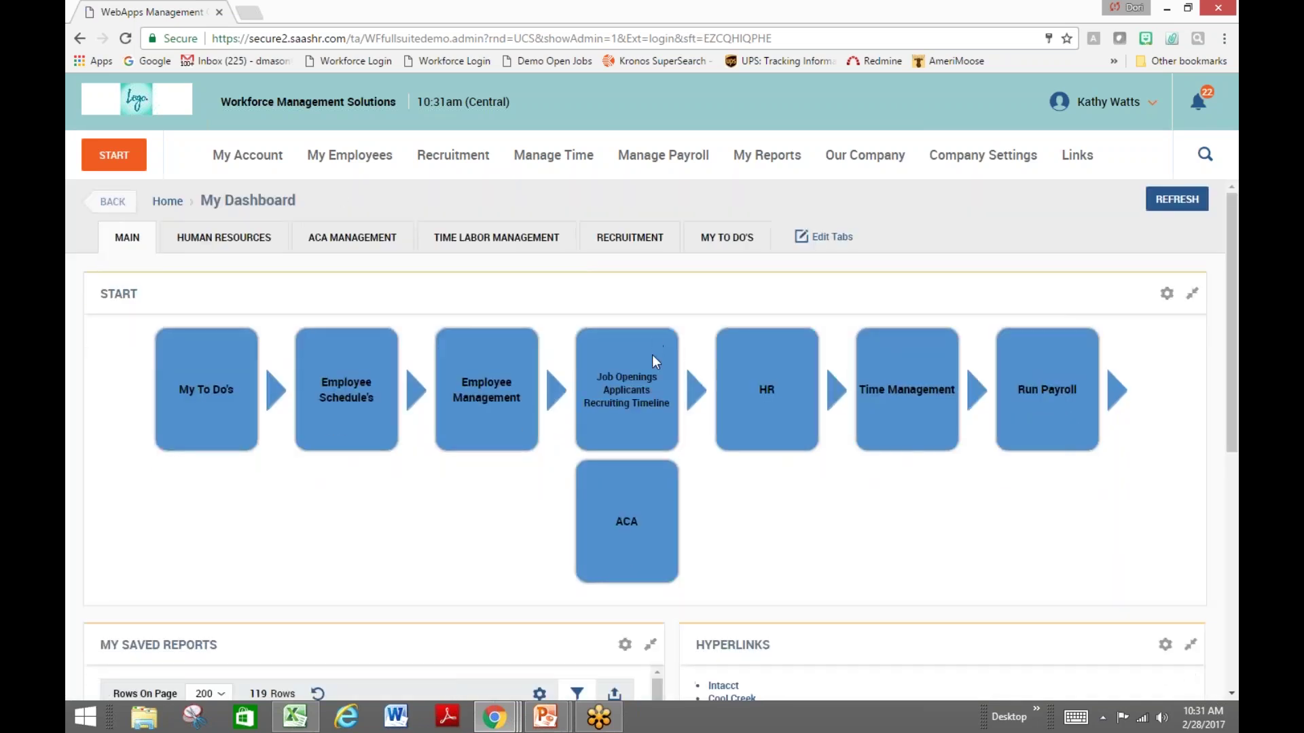
mouse_move(520, 425)
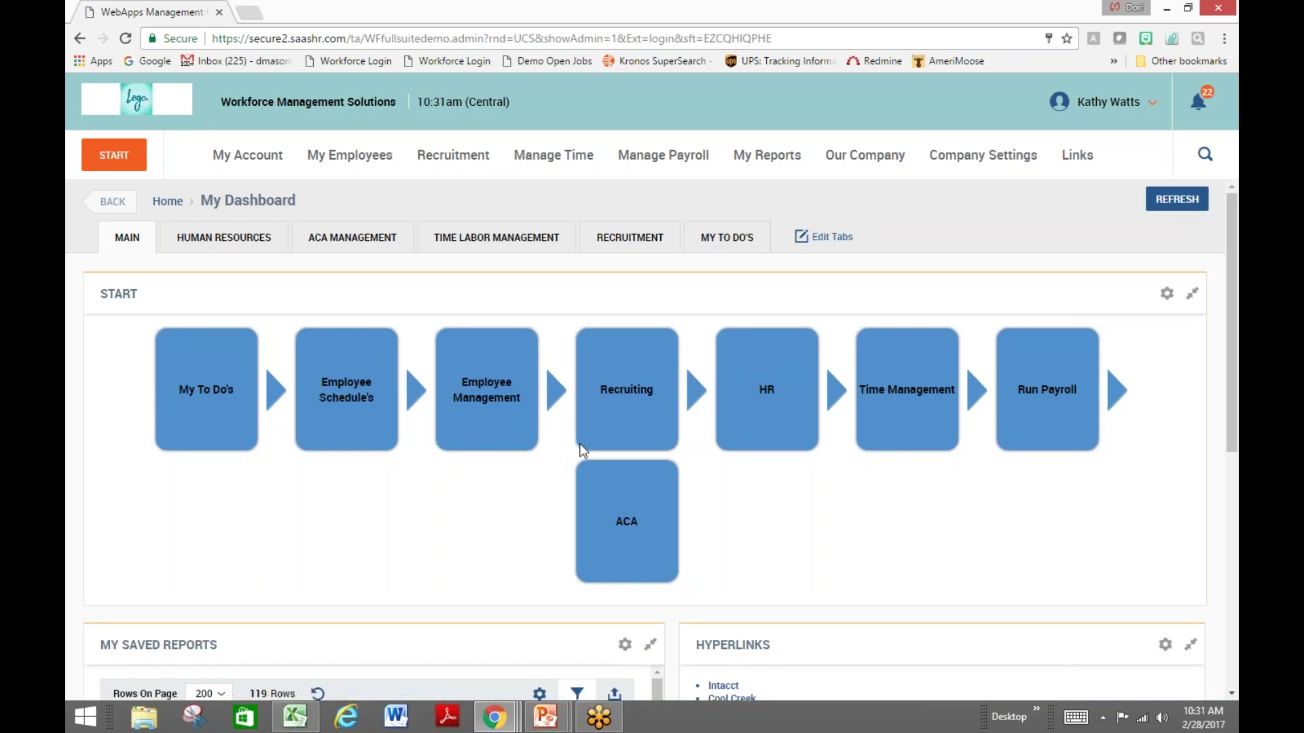
mouse_move(665, 367)
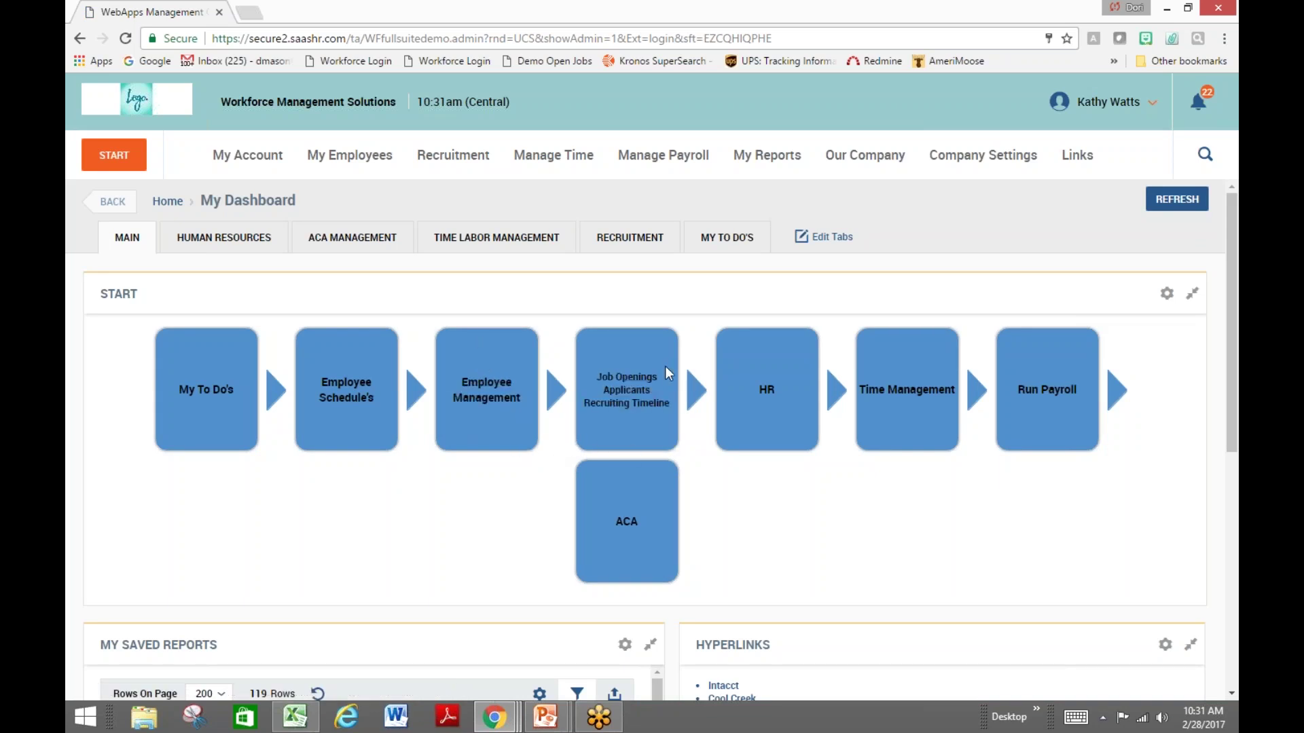
click(668, 410)
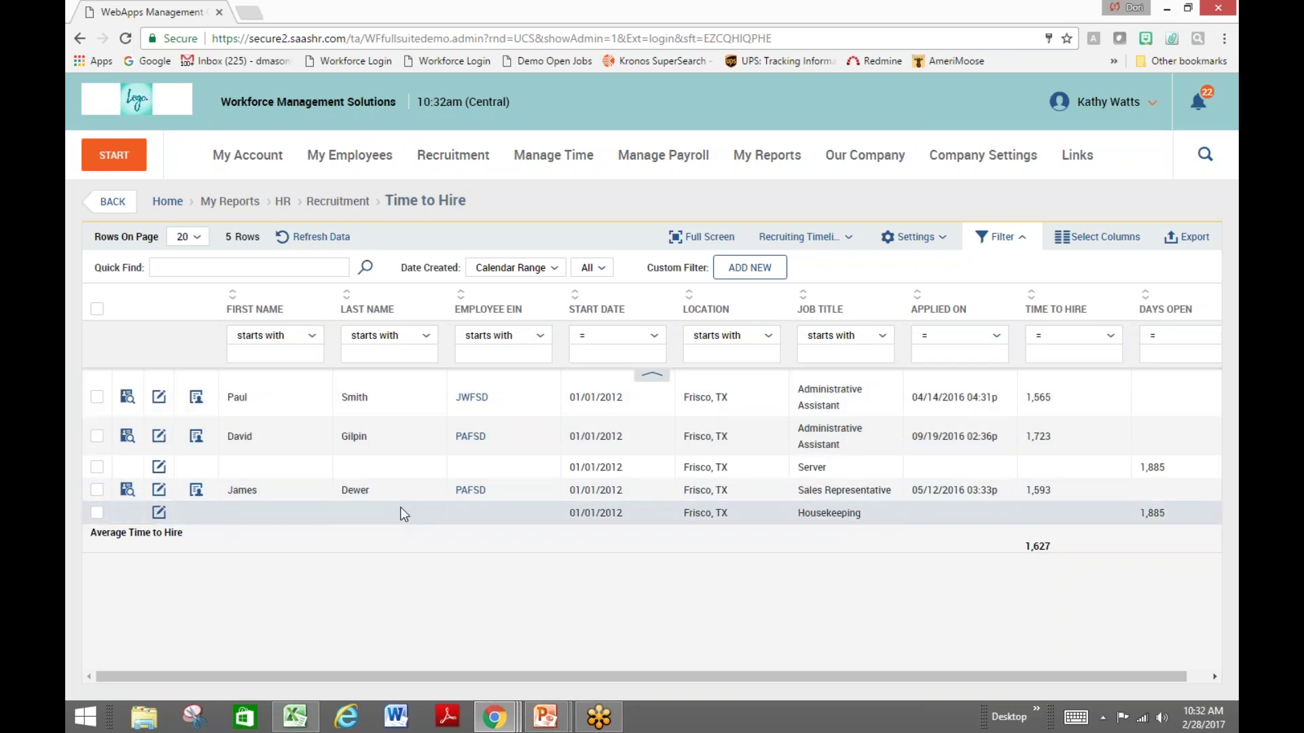
click(113, 202)
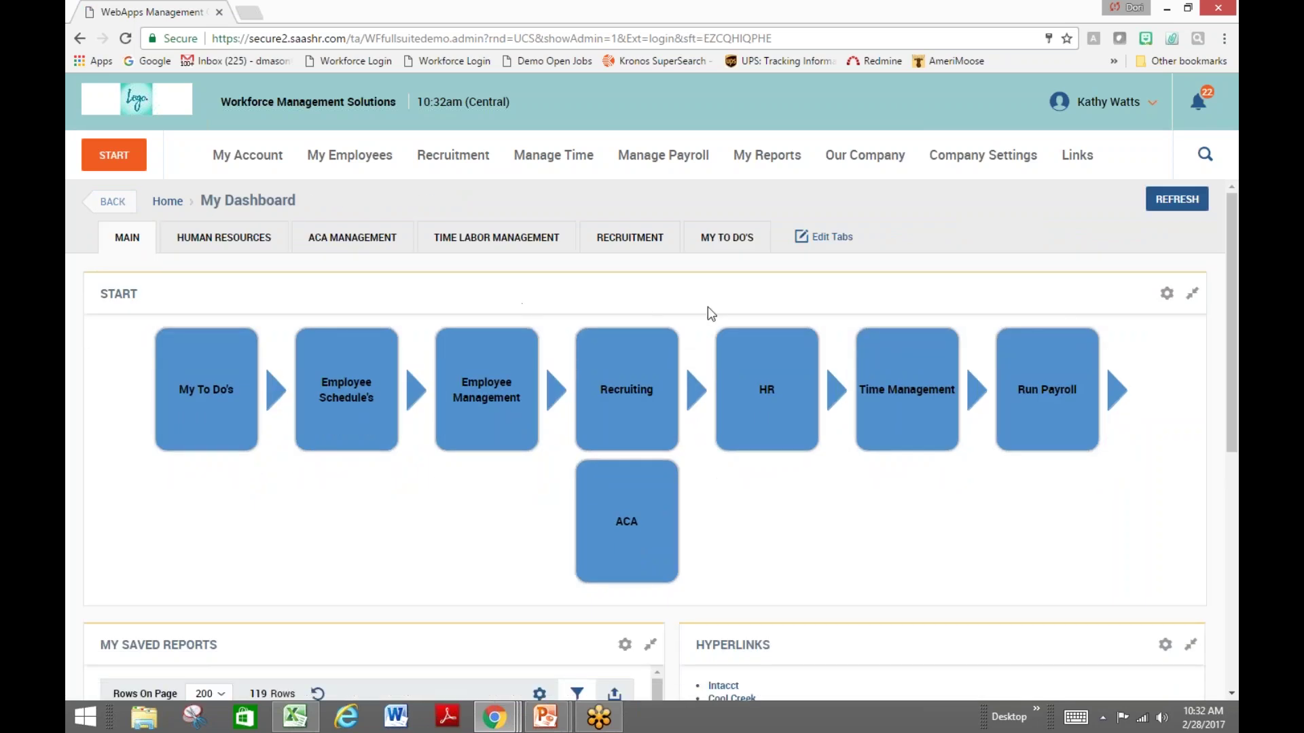
Browse the HR Employee Benefit Plan report's 17 enrollments, then go back to My Dashboard
mouse_move(809, 336)
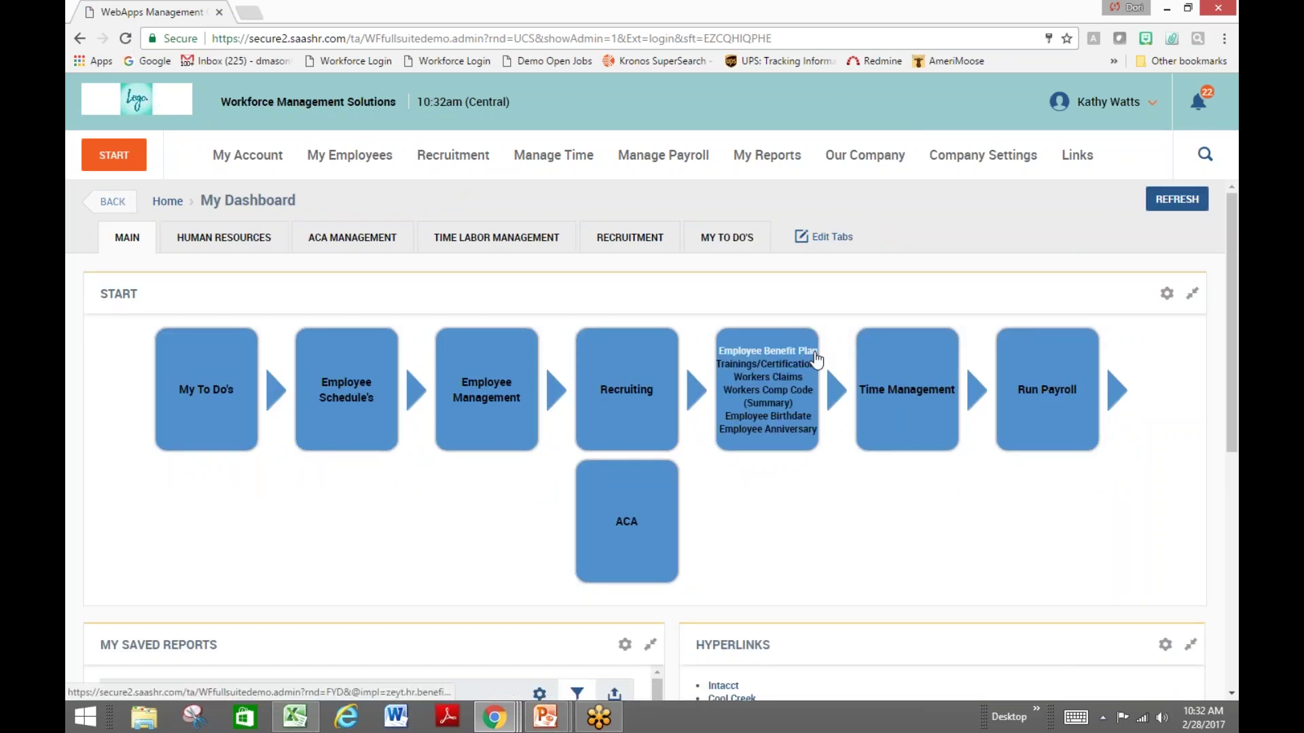
click(814, 353)
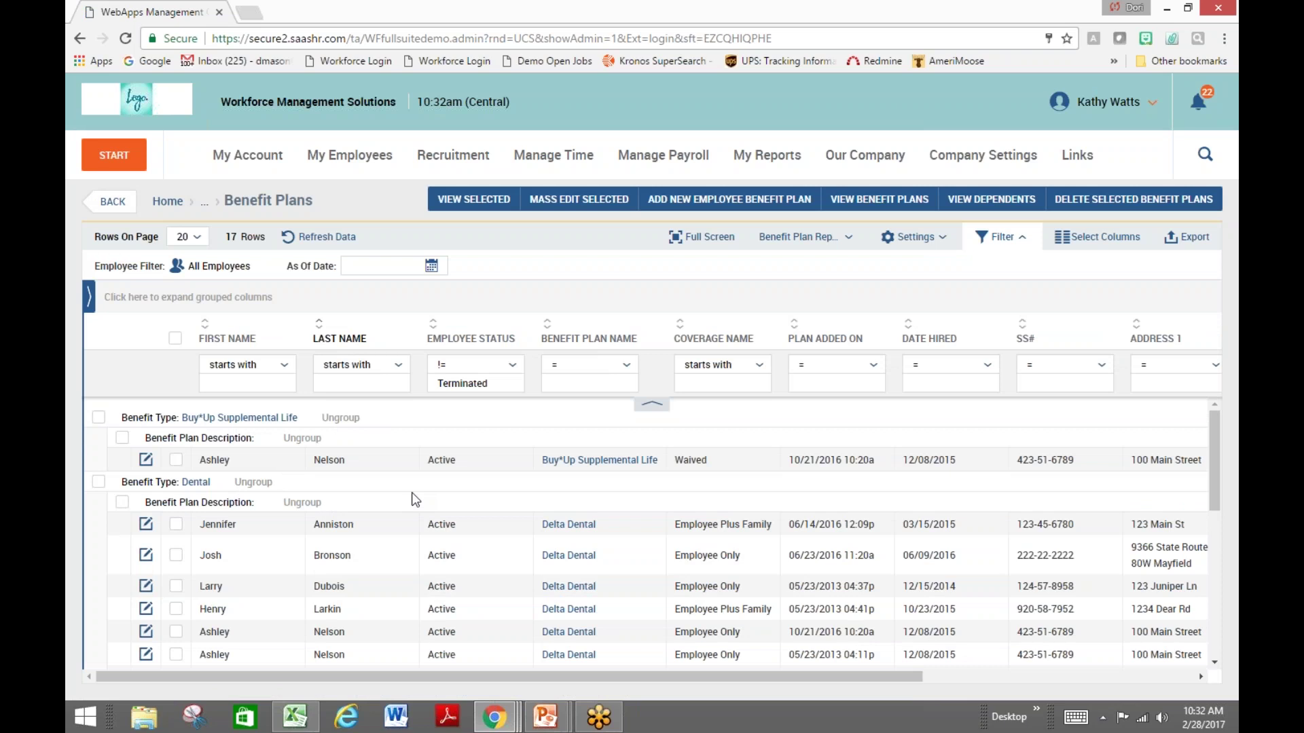
scroll(411, 492, down, 2)
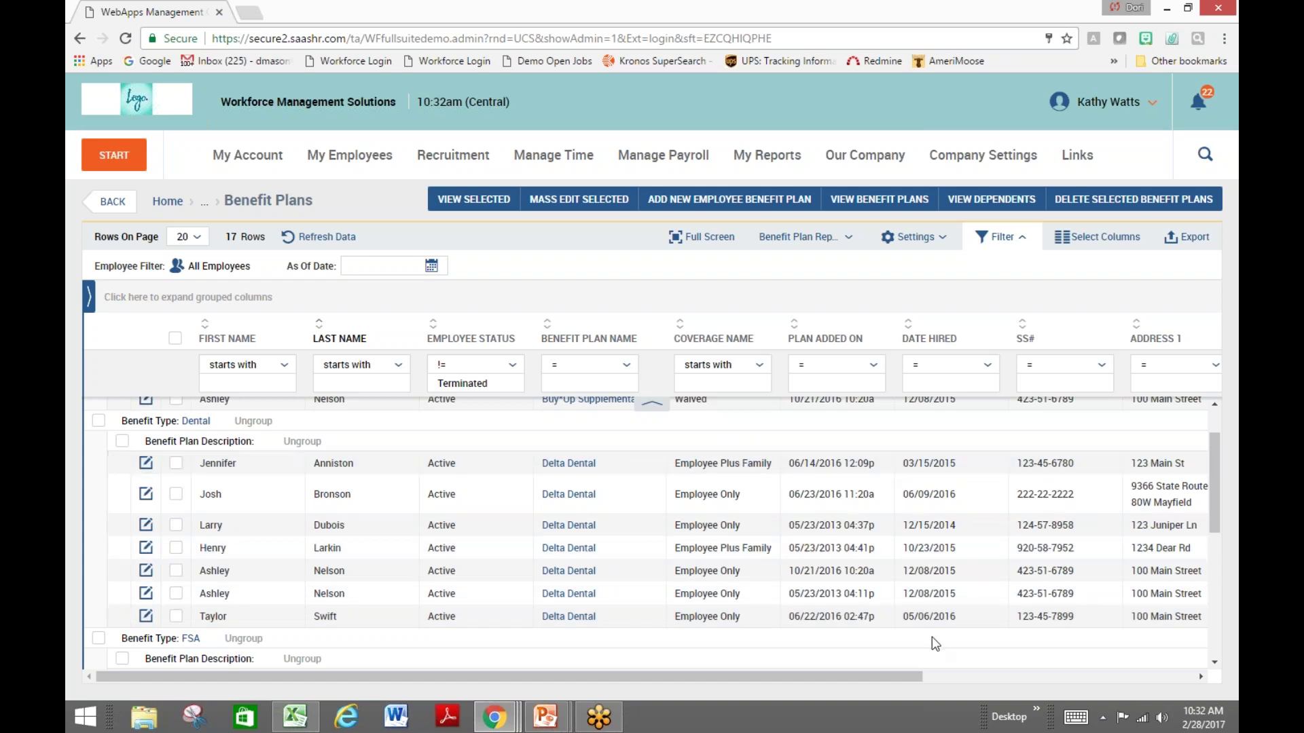
drag(907, 677, 937, 693)
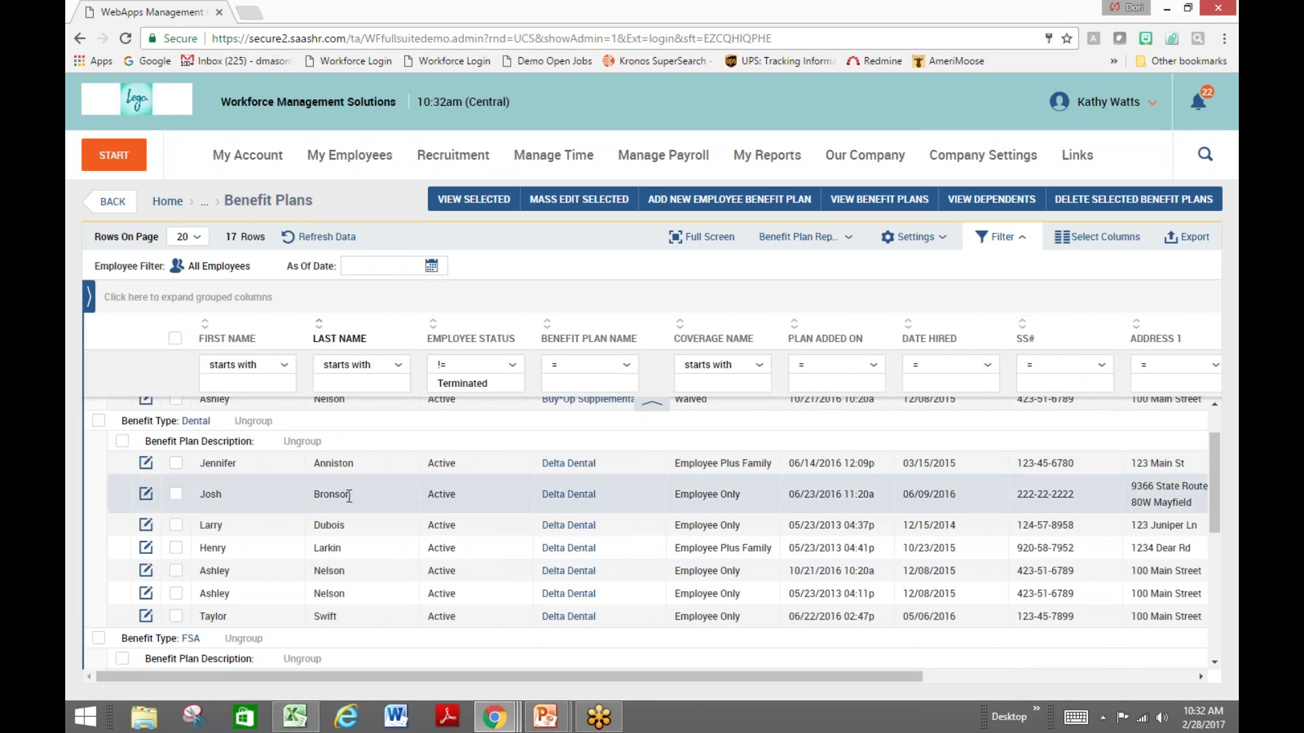
click(114, 201)
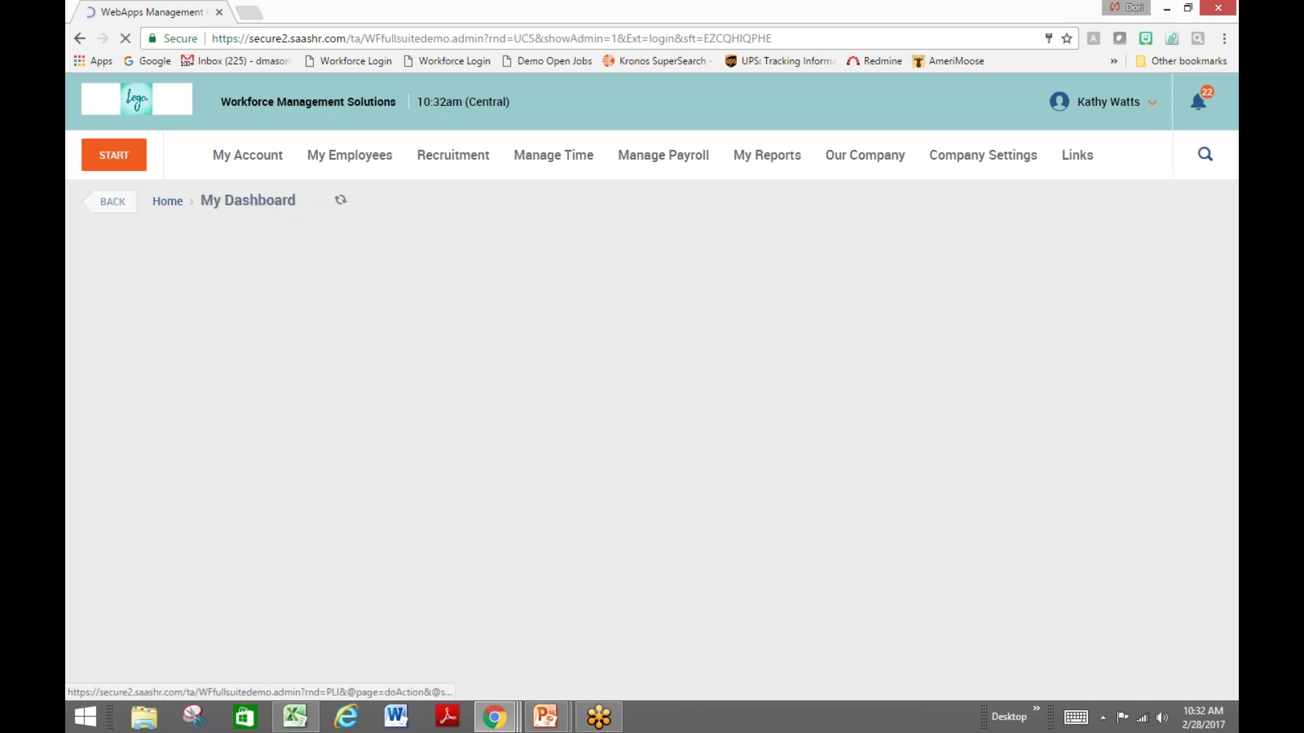
mouse_move(794, 351)
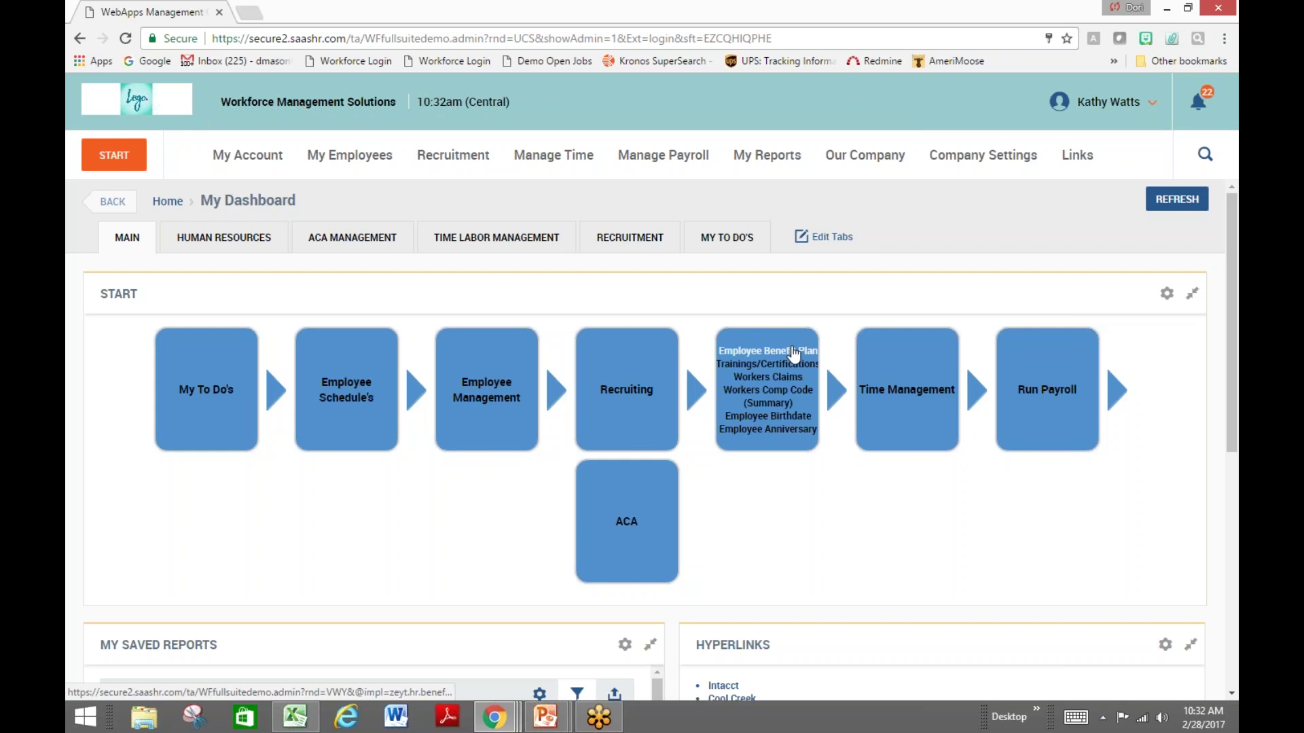
click(806, 365)
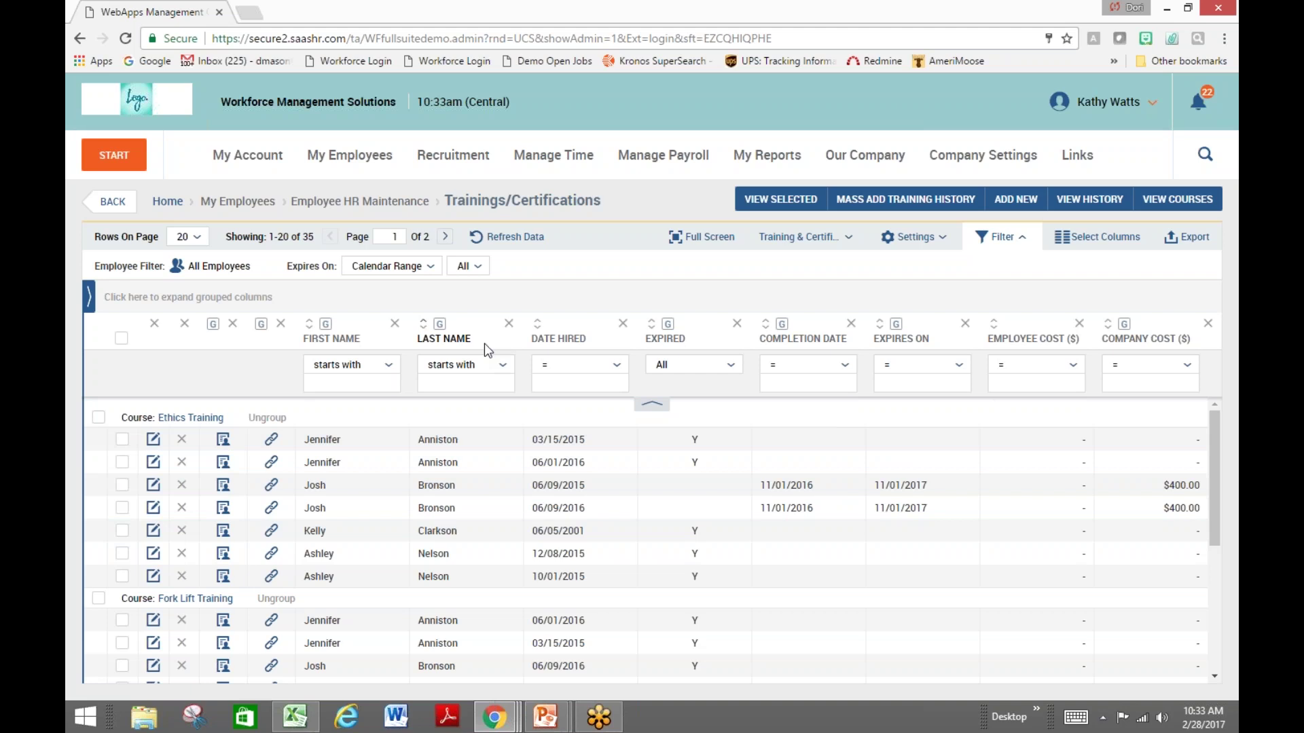
click(114, 204)
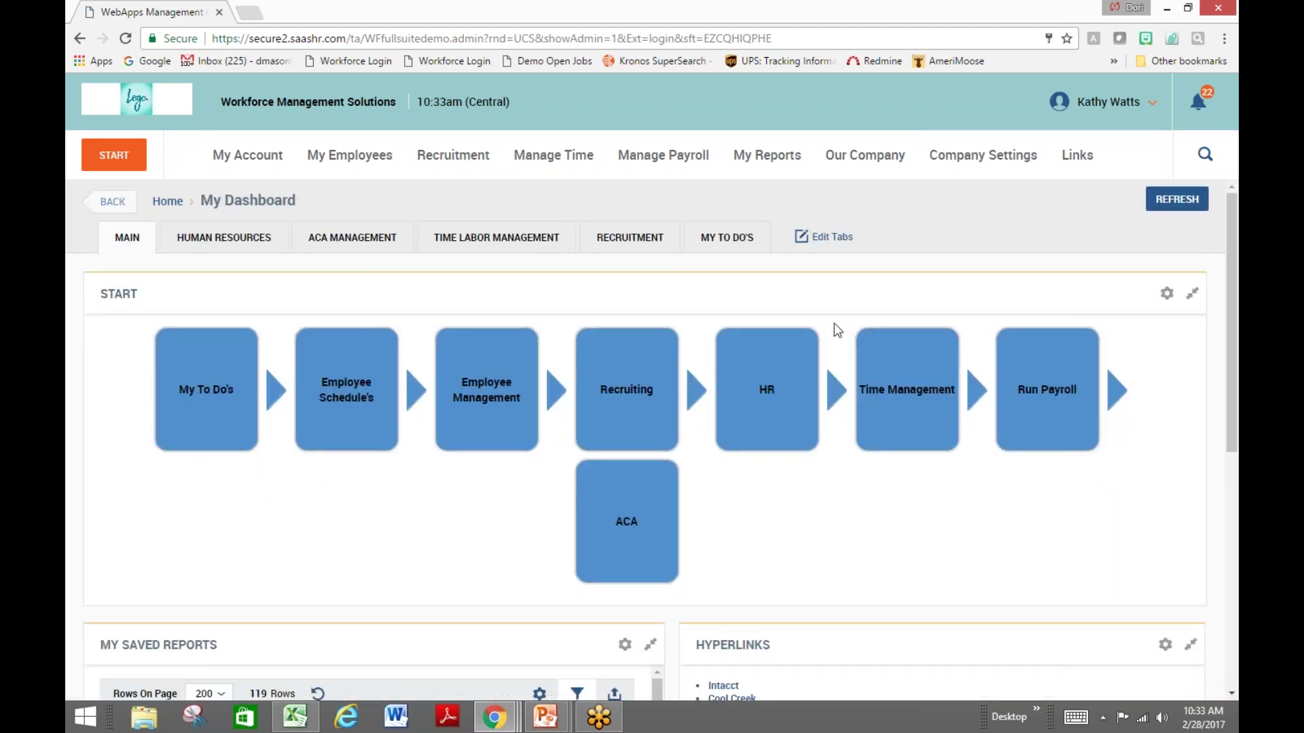
mouse_move(811, 450)
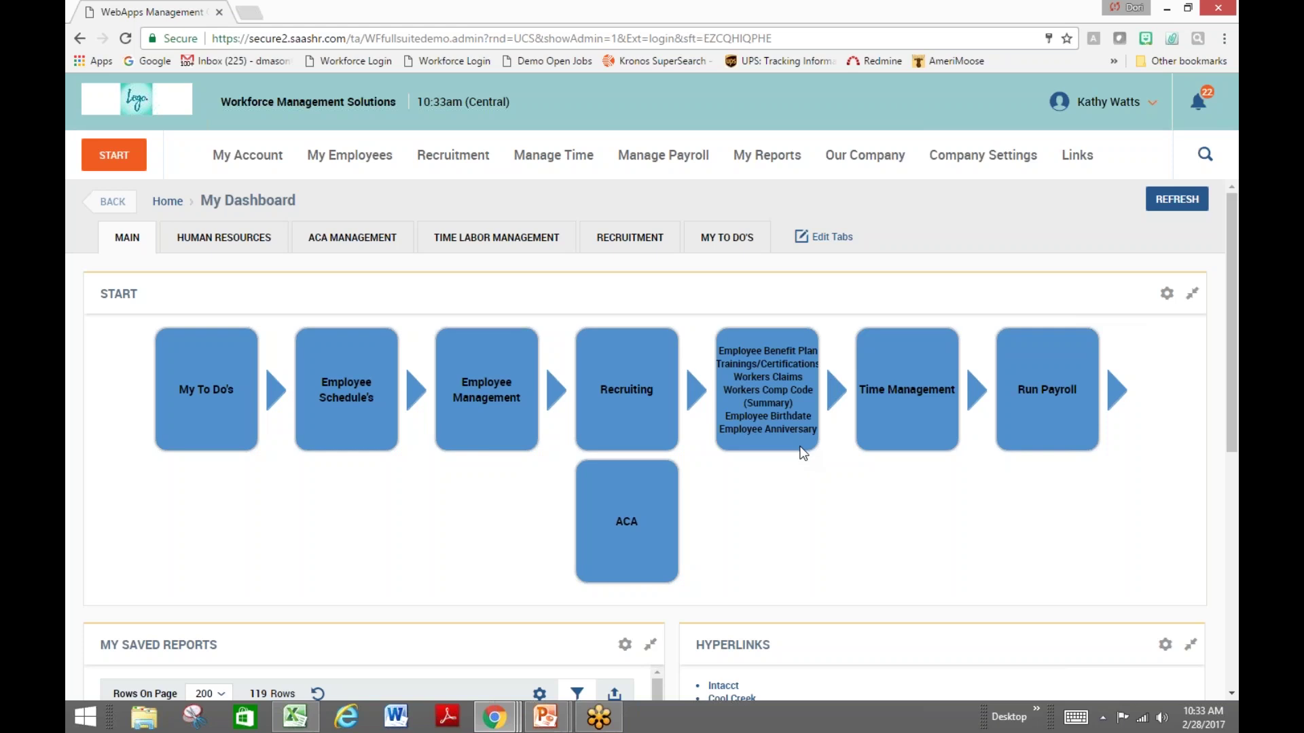
mouse_move(918, 452)
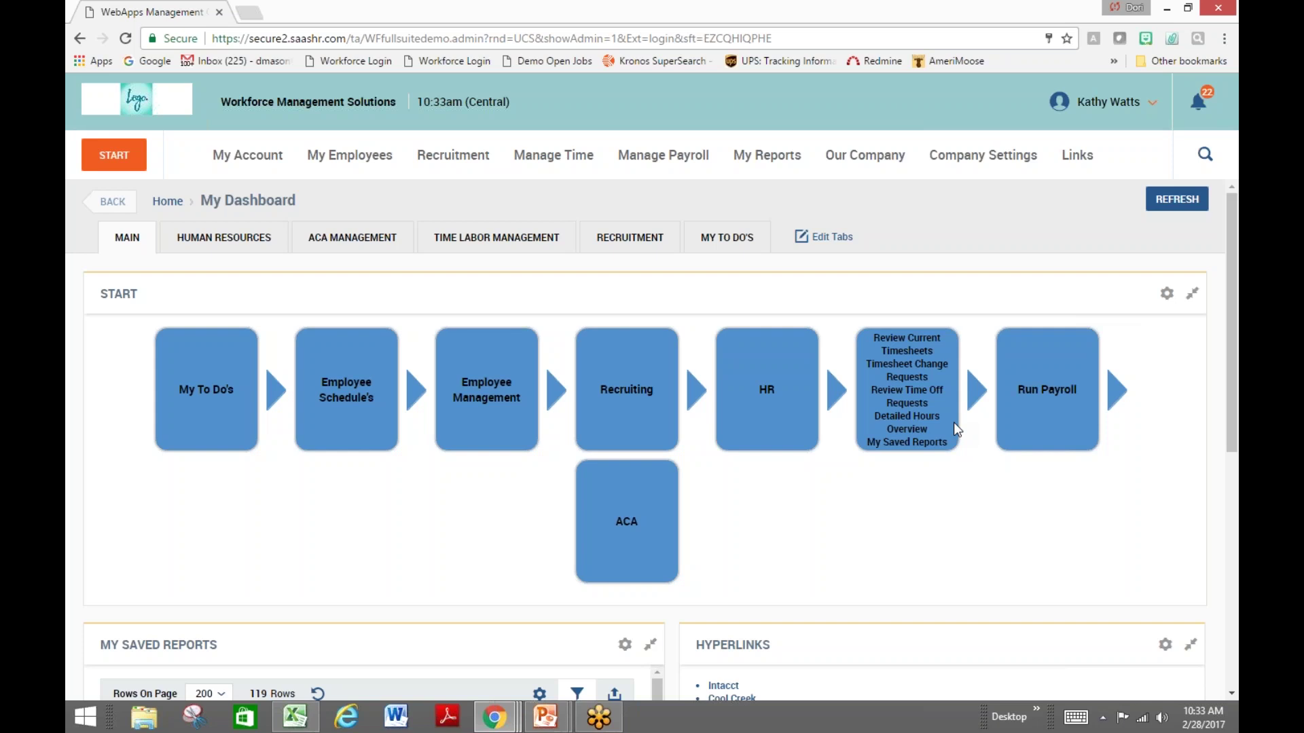
mouse_move(958, 431)
mouse_move(1005, 447)
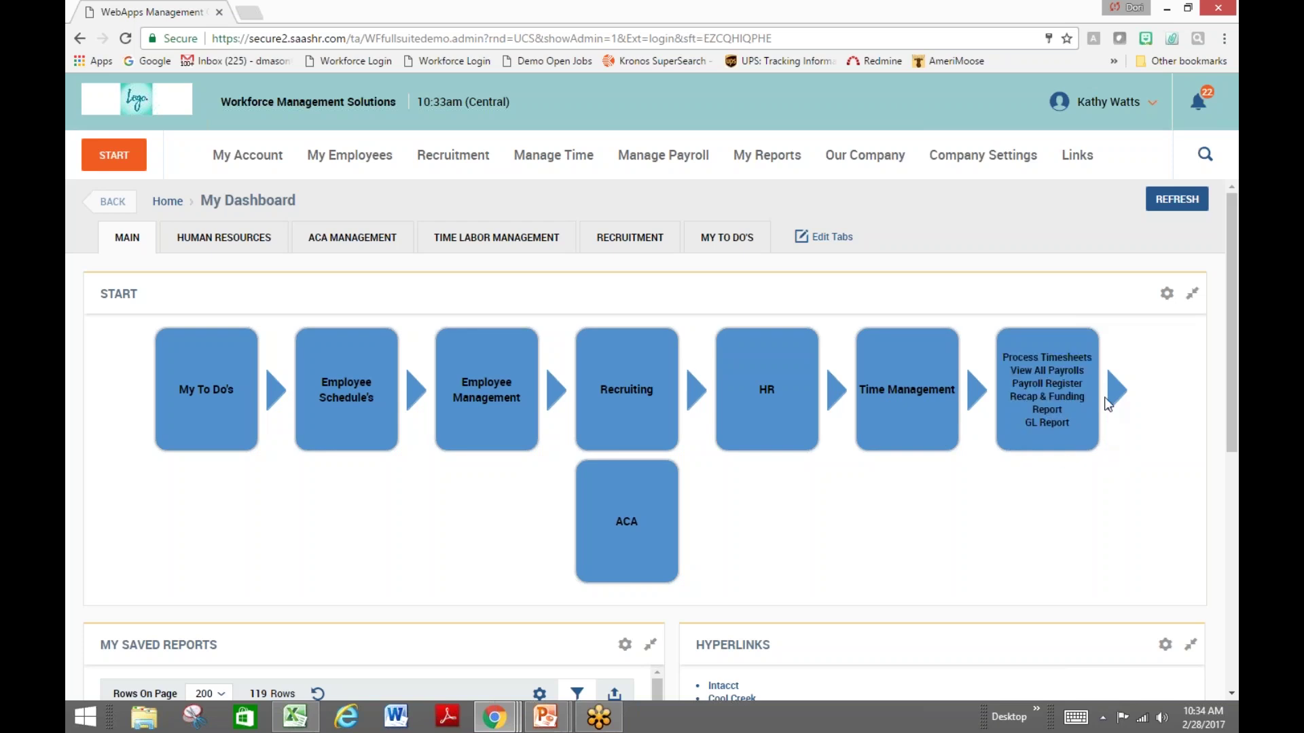
From View All Payrolls, open the Regular 02/07/2017 payroll and review its Time Prep page
click(1046, 370)
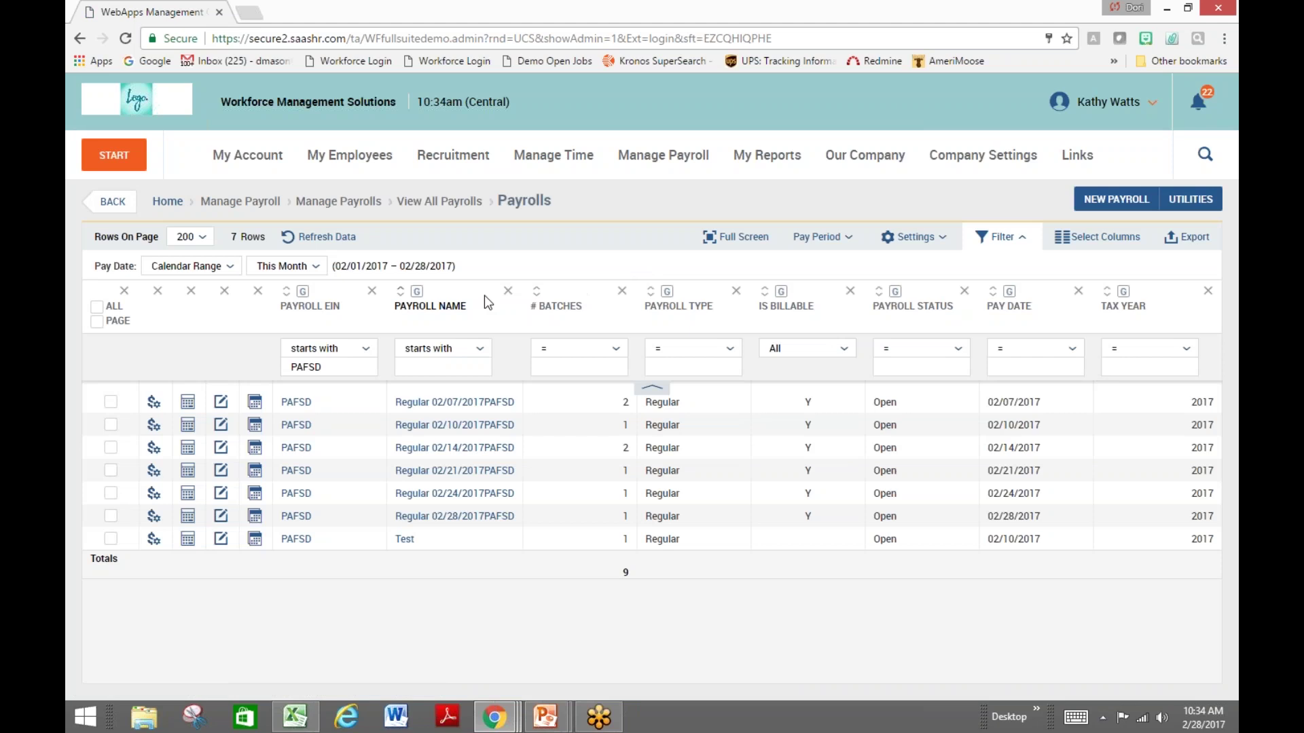
click(455, 402)
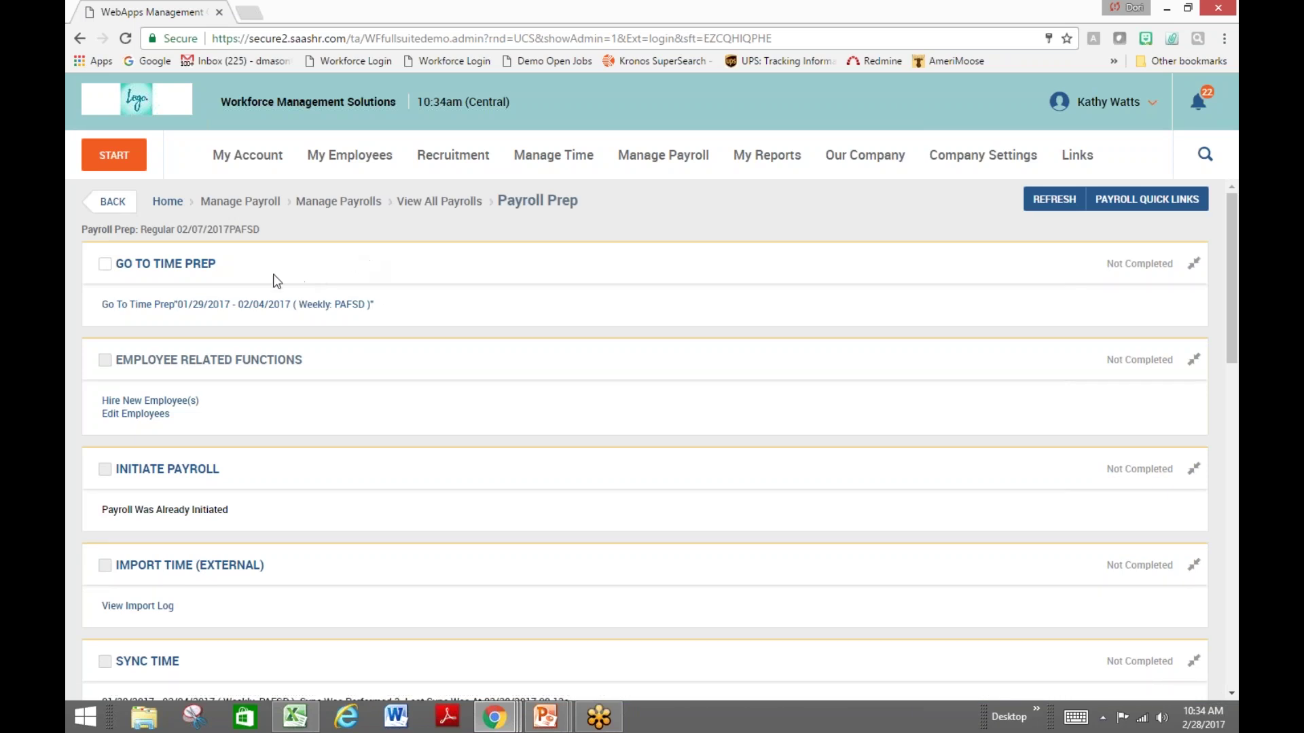
click(194, 265)
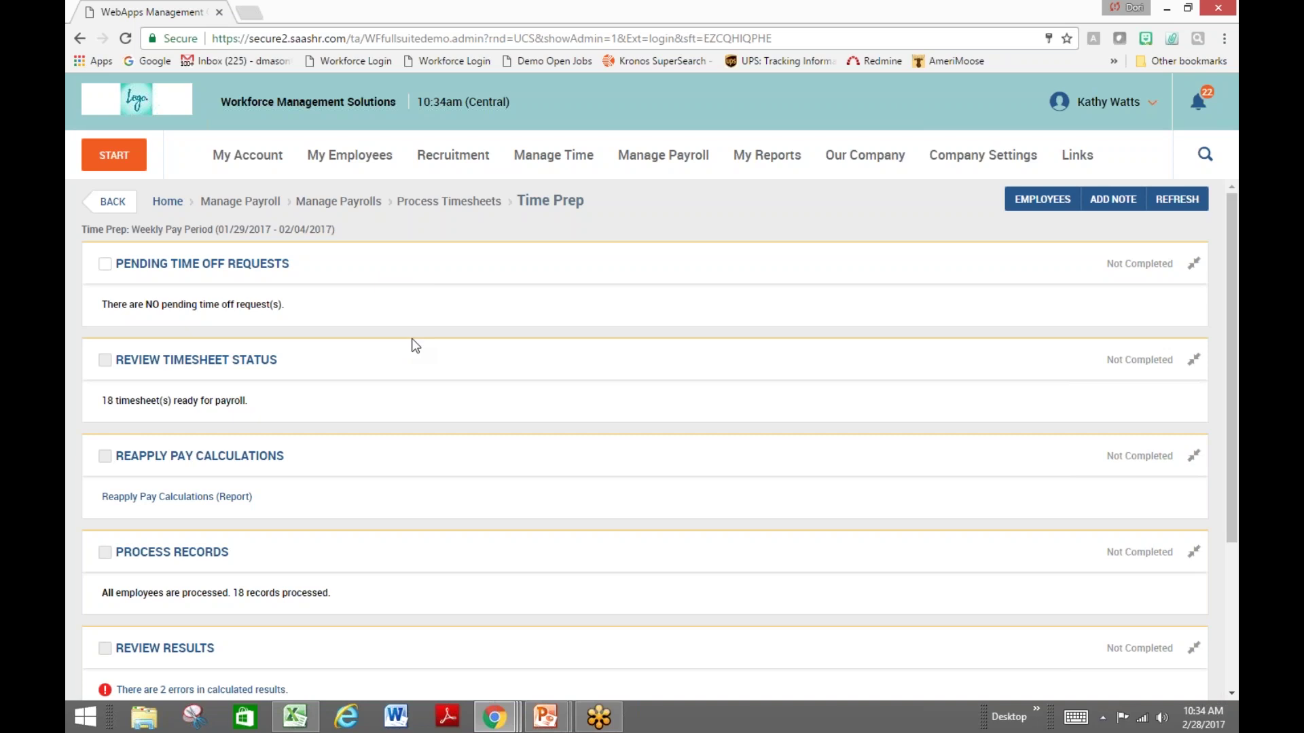
scroll(411, 338, down, 3)
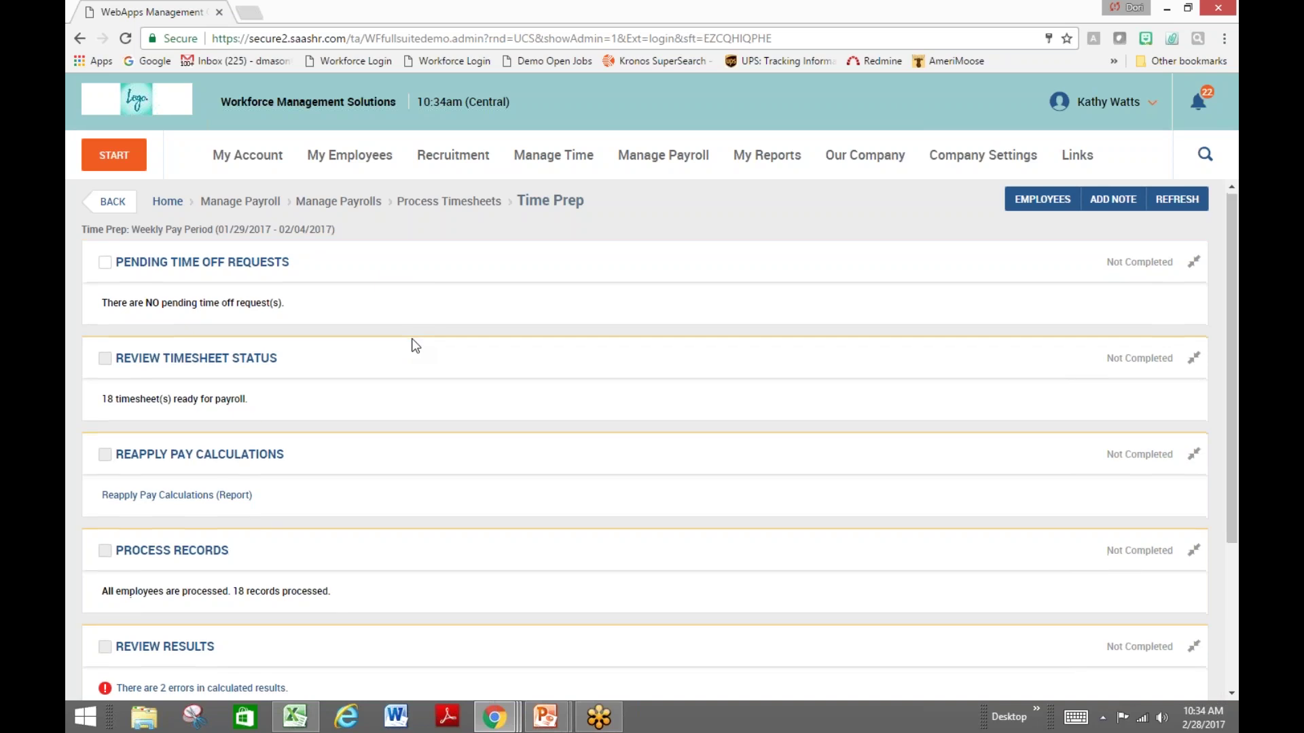
scroll(412, 338, down, 1)
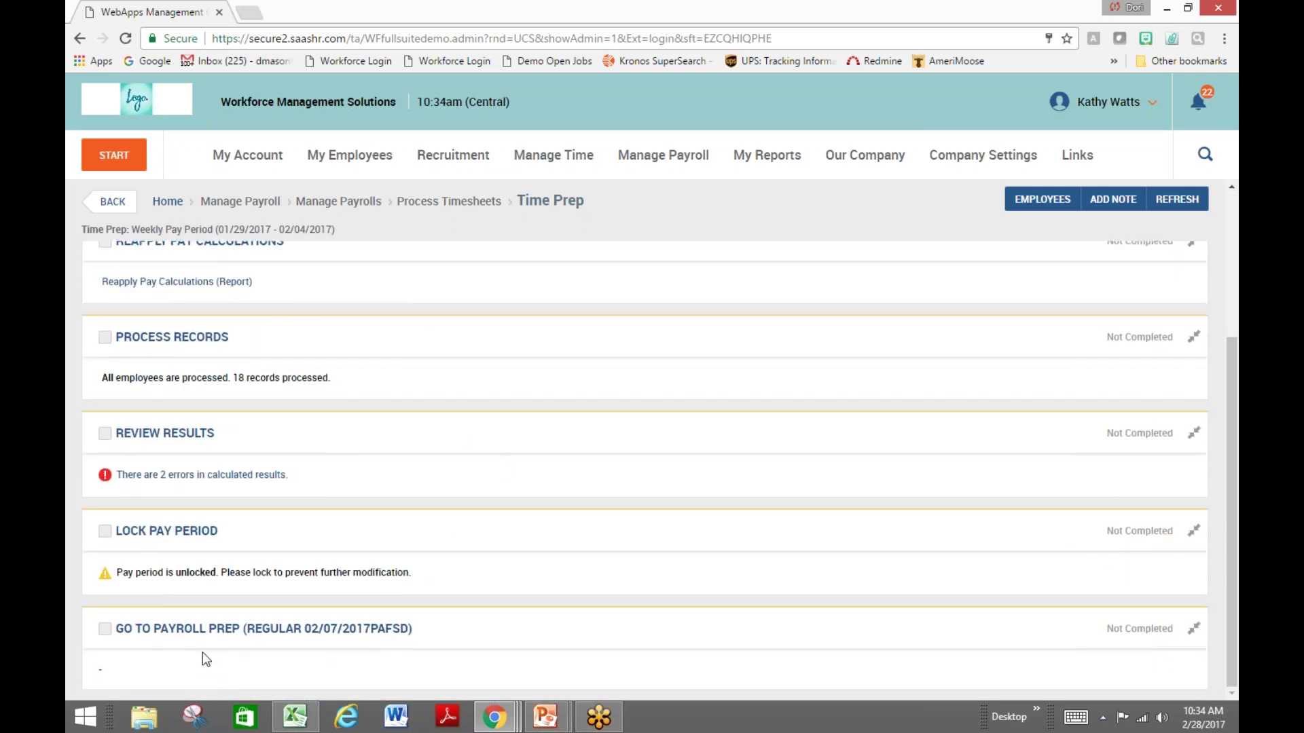
Return to the Payroll Prep checklist and open Add/Edit Pay Statements for this payroll
click(197, 632)
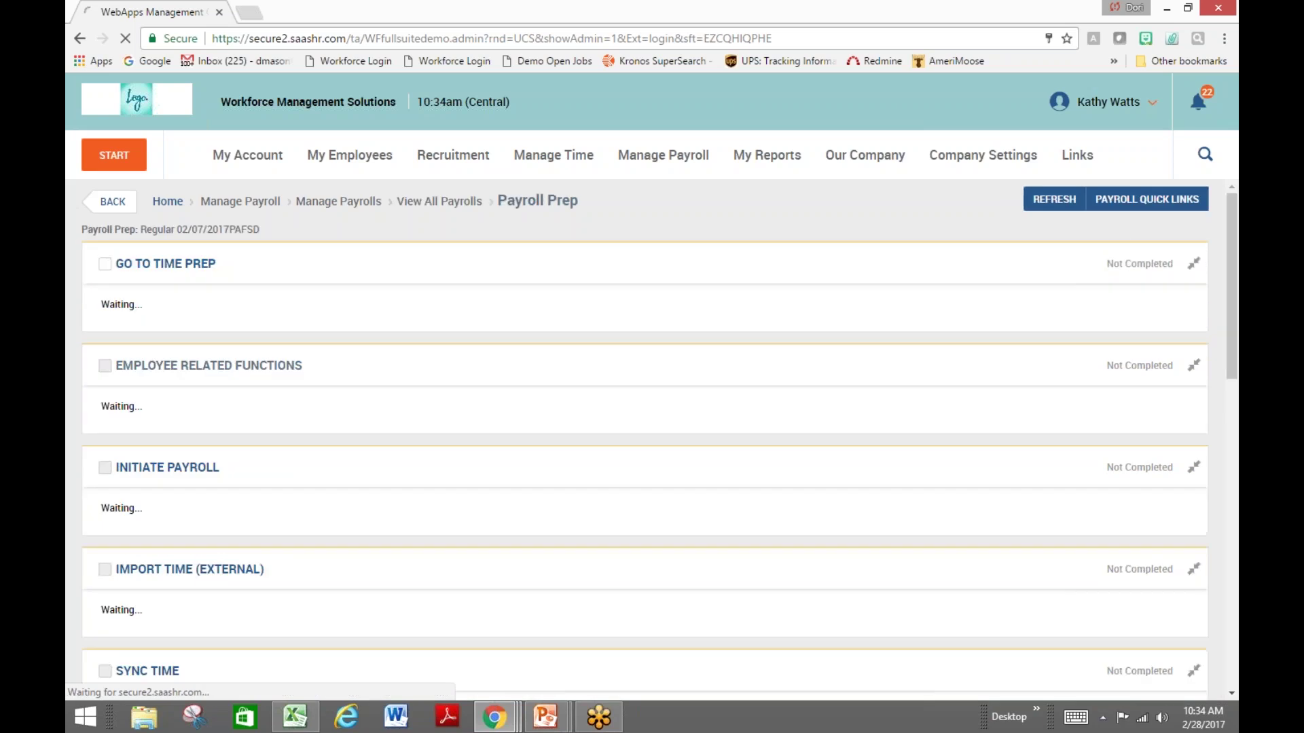
scroll(438, 523, down, 2)
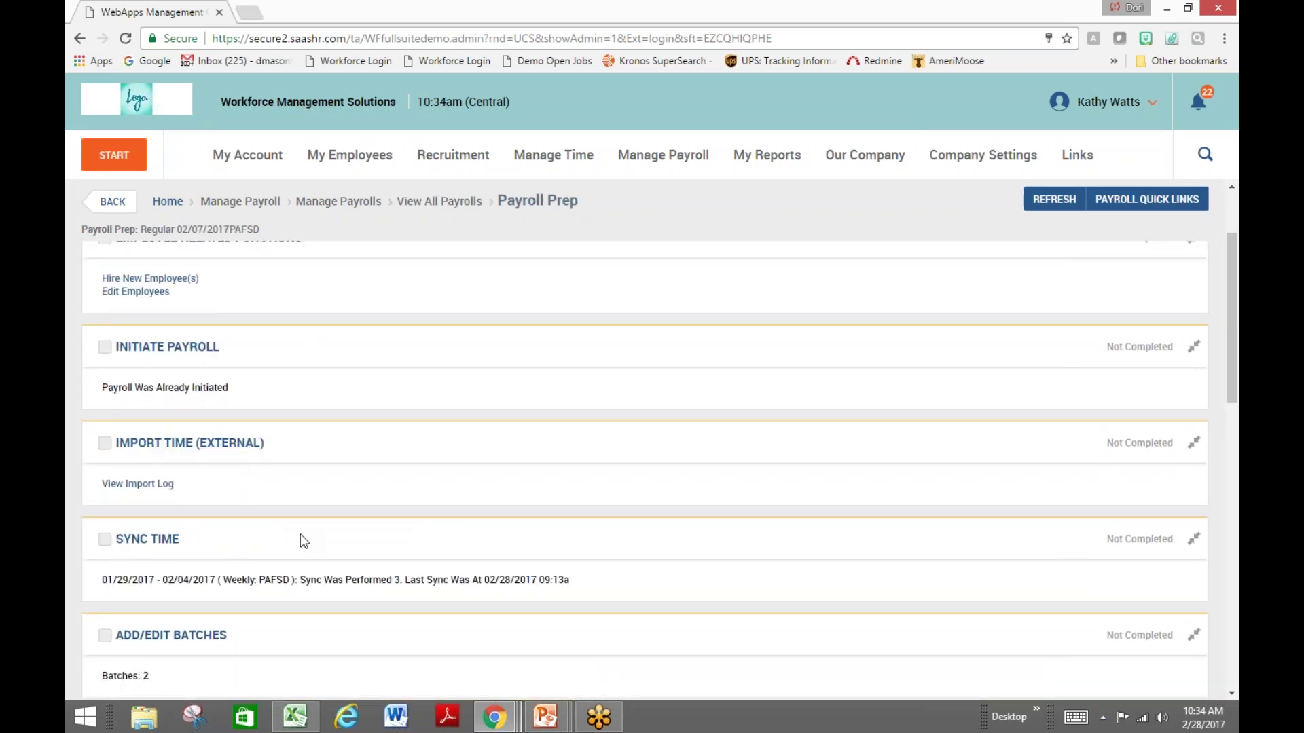
scroll(300, 535, down, 3)
click(265, 534)
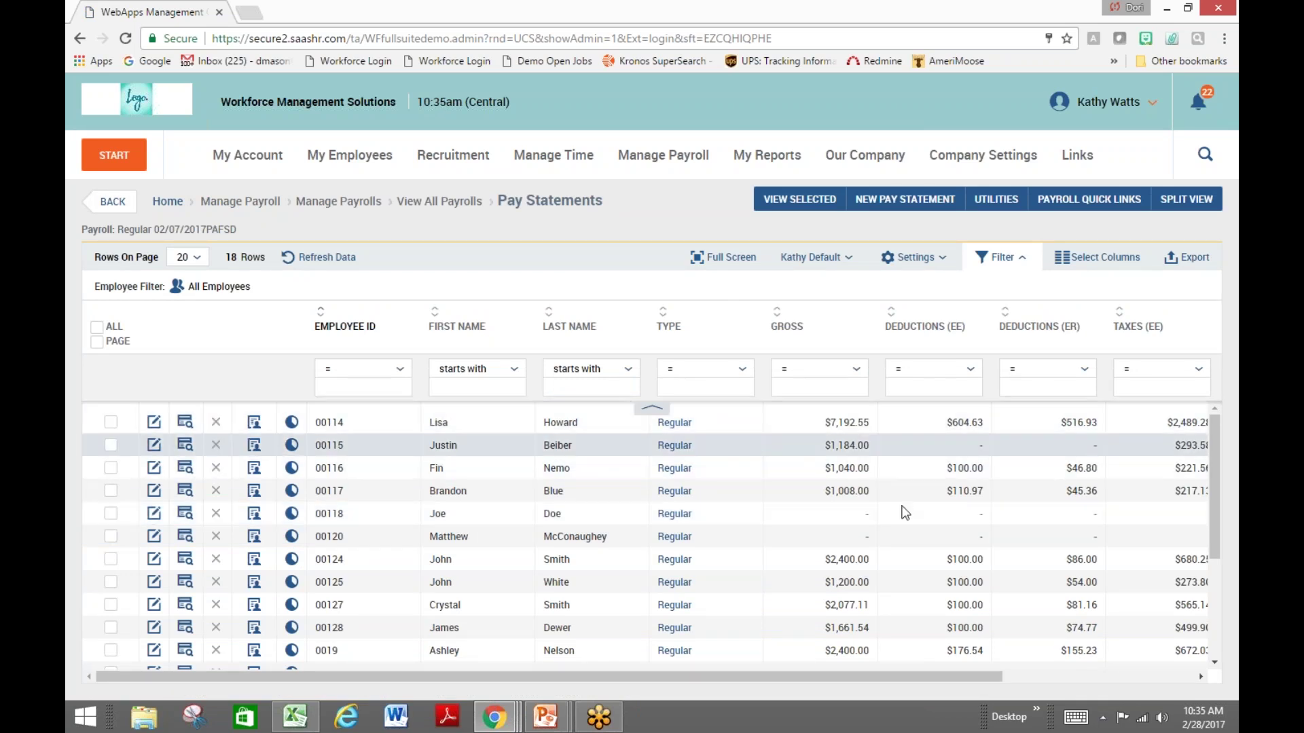
Scan the Pay Statements grid sideways, then open the first row's statement in Edit Pay Statement
drag(797, 675, 995, 668)
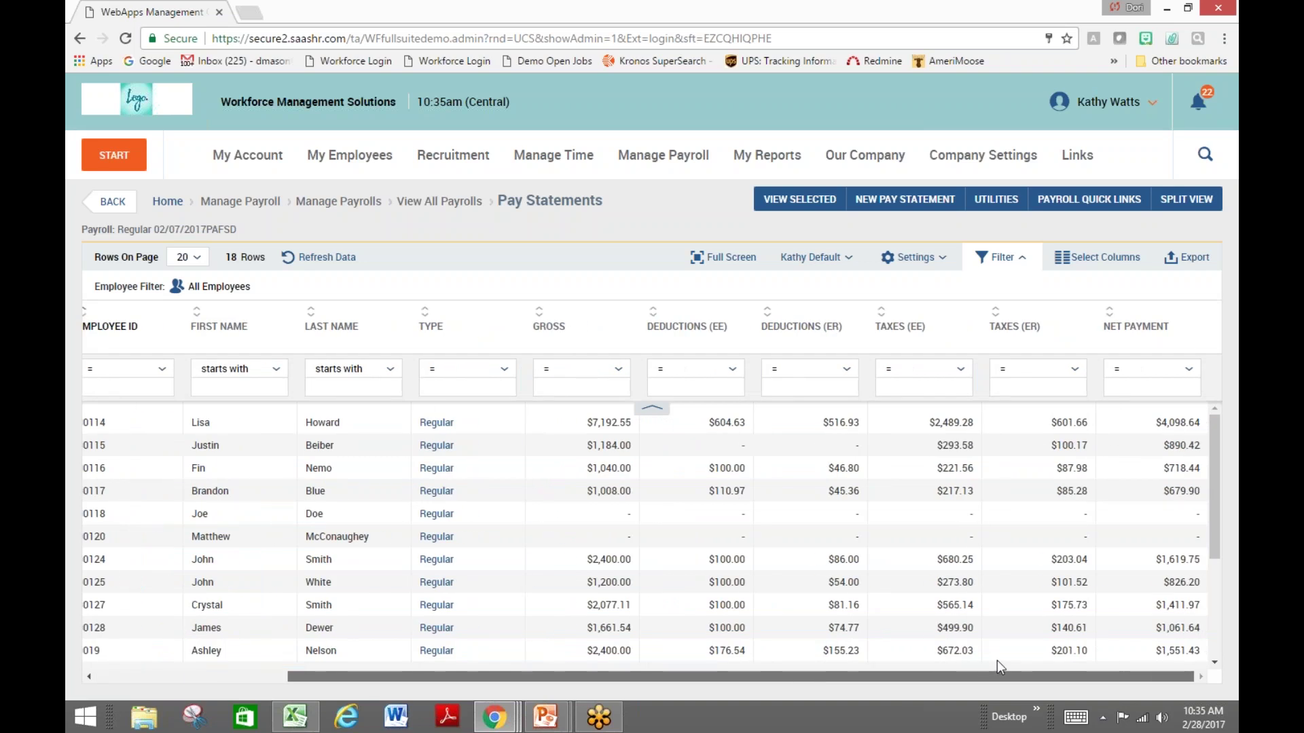
scroll(611, 489, left, 4)
click(154, 424)
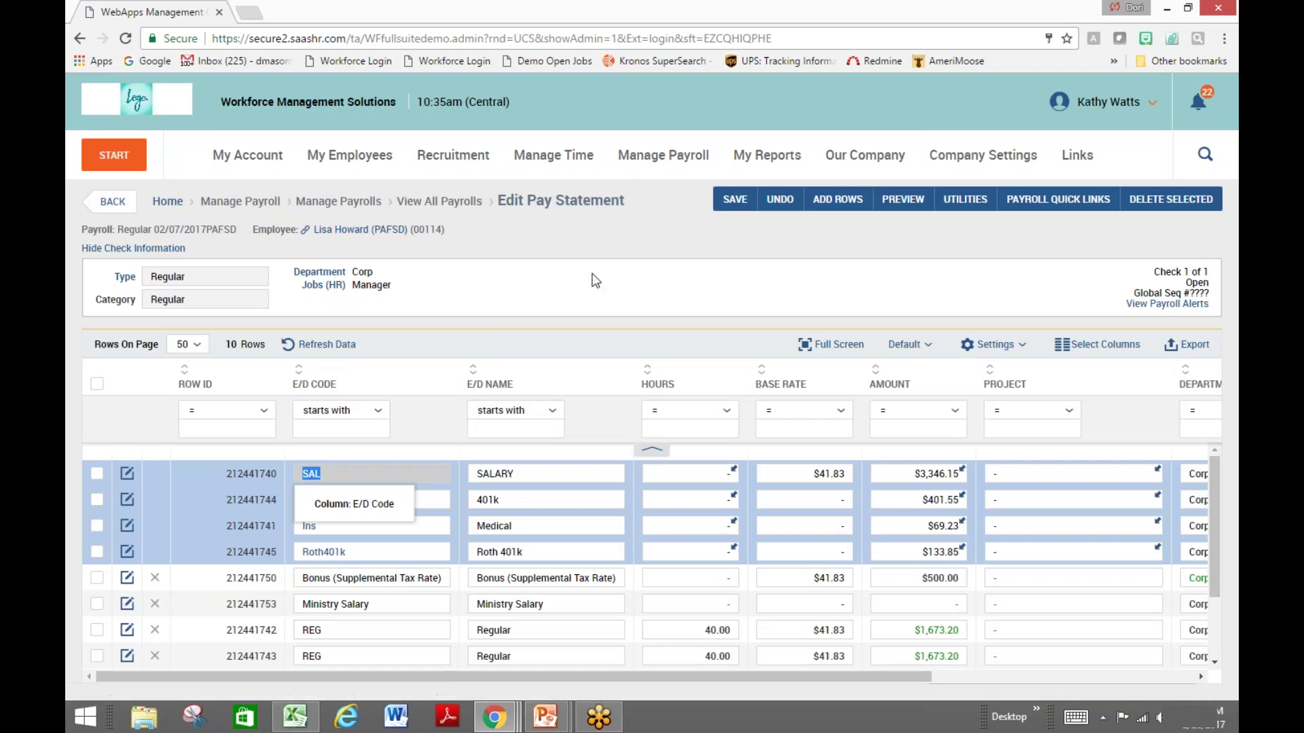
In full screen, give the blank row the Commission E/D code with amount 100.00 and save
click(596, 282)
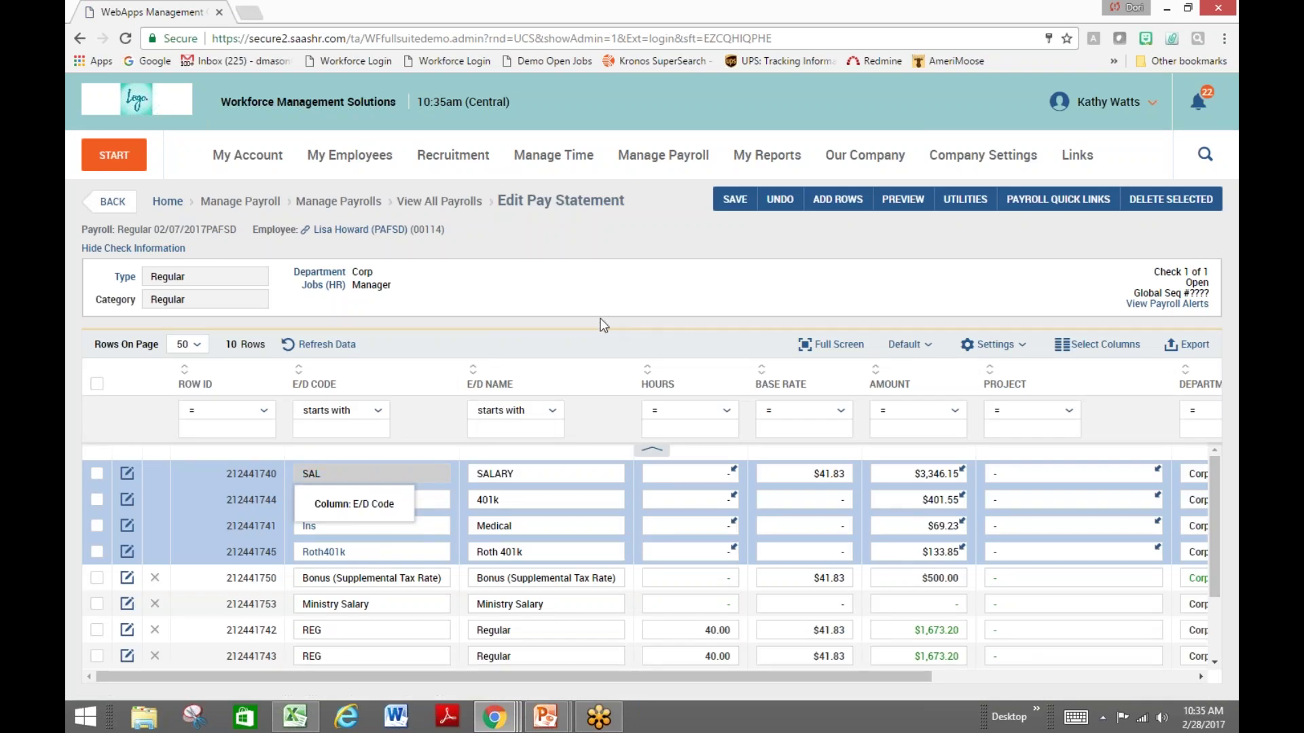
click(824, 348)
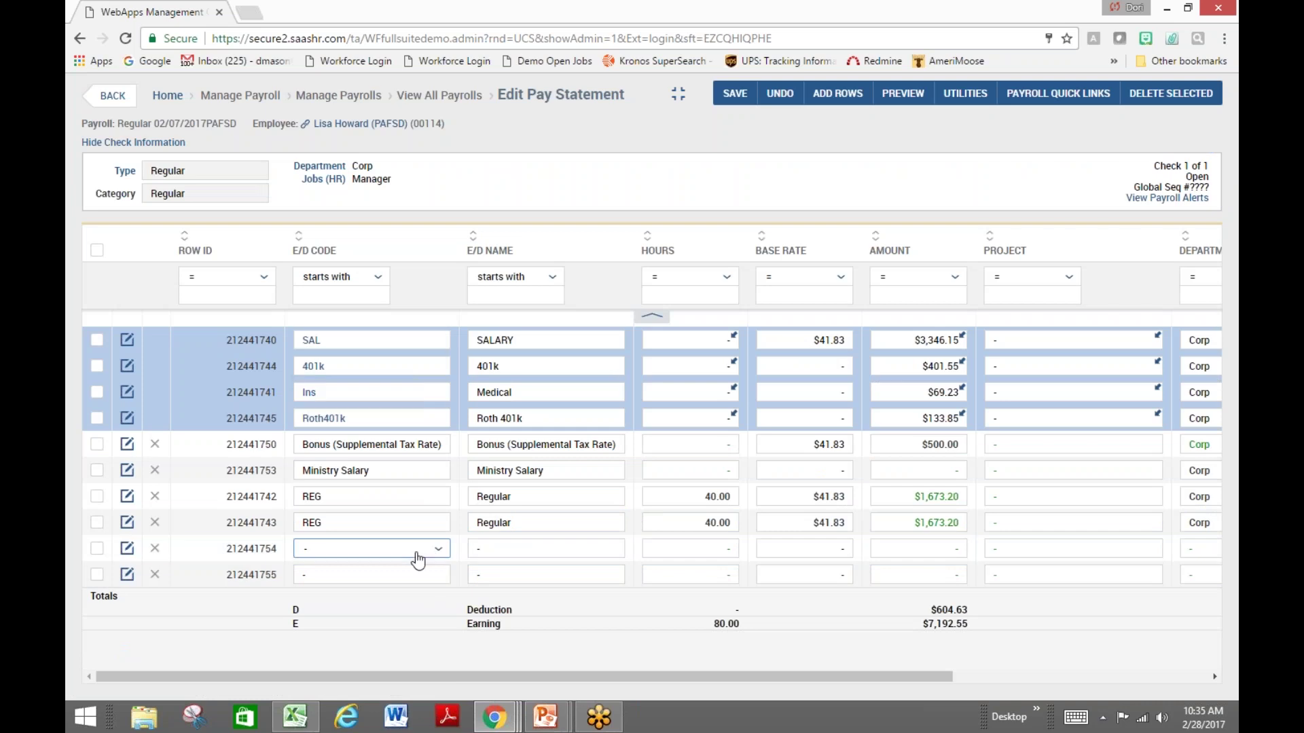
click(439, 556)
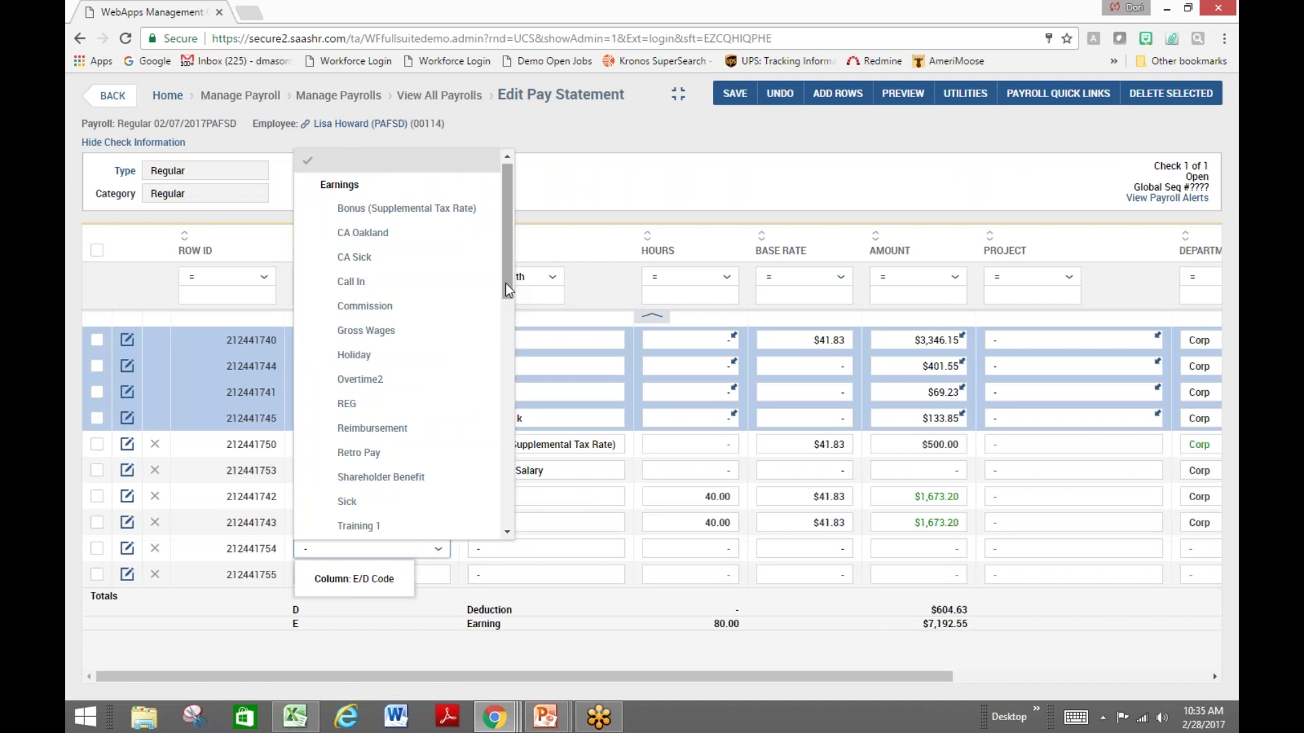
click(460, 307)
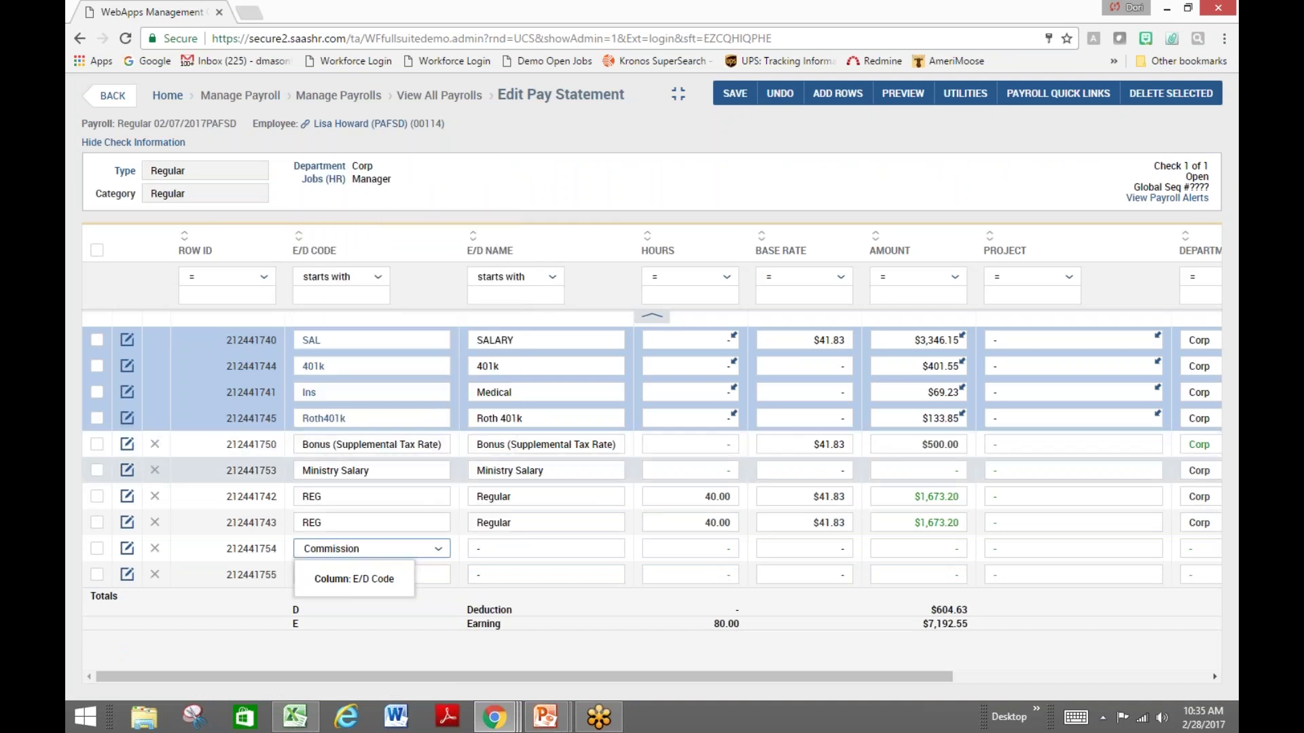
click(957, 549)
text(100.00)
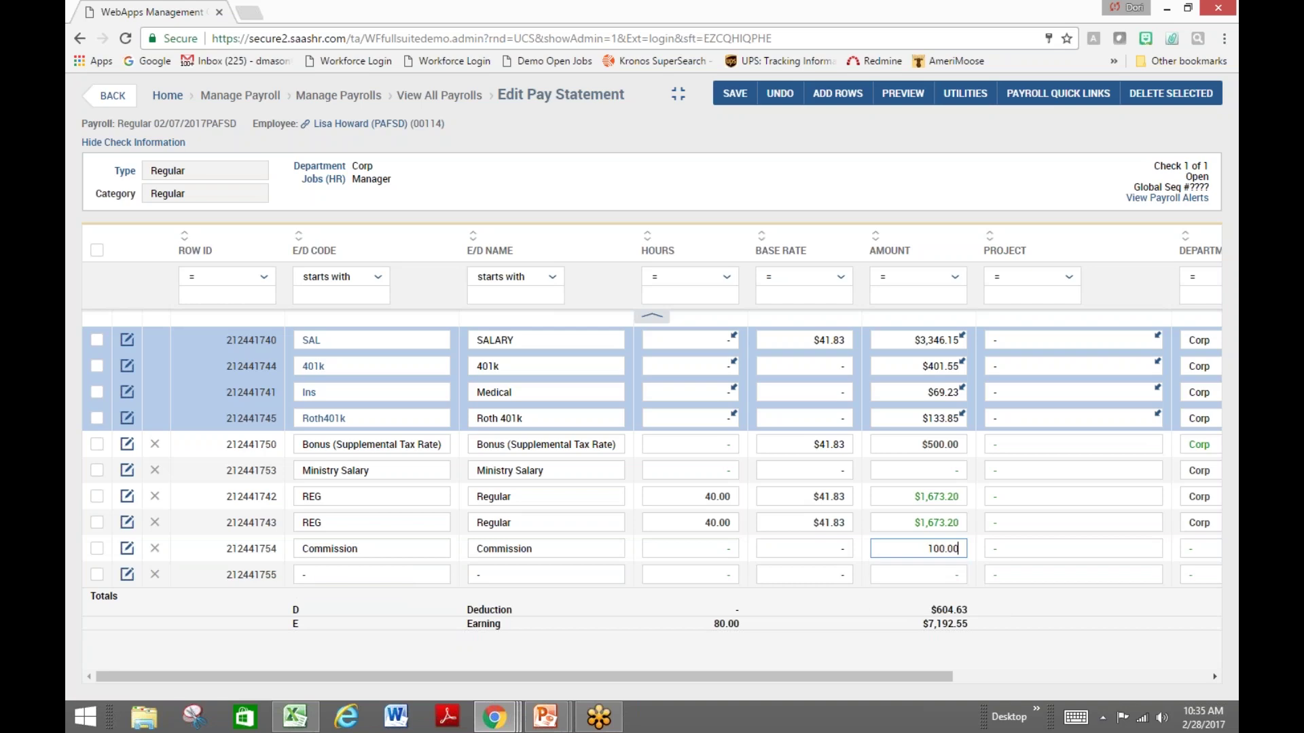
click(735, 93)
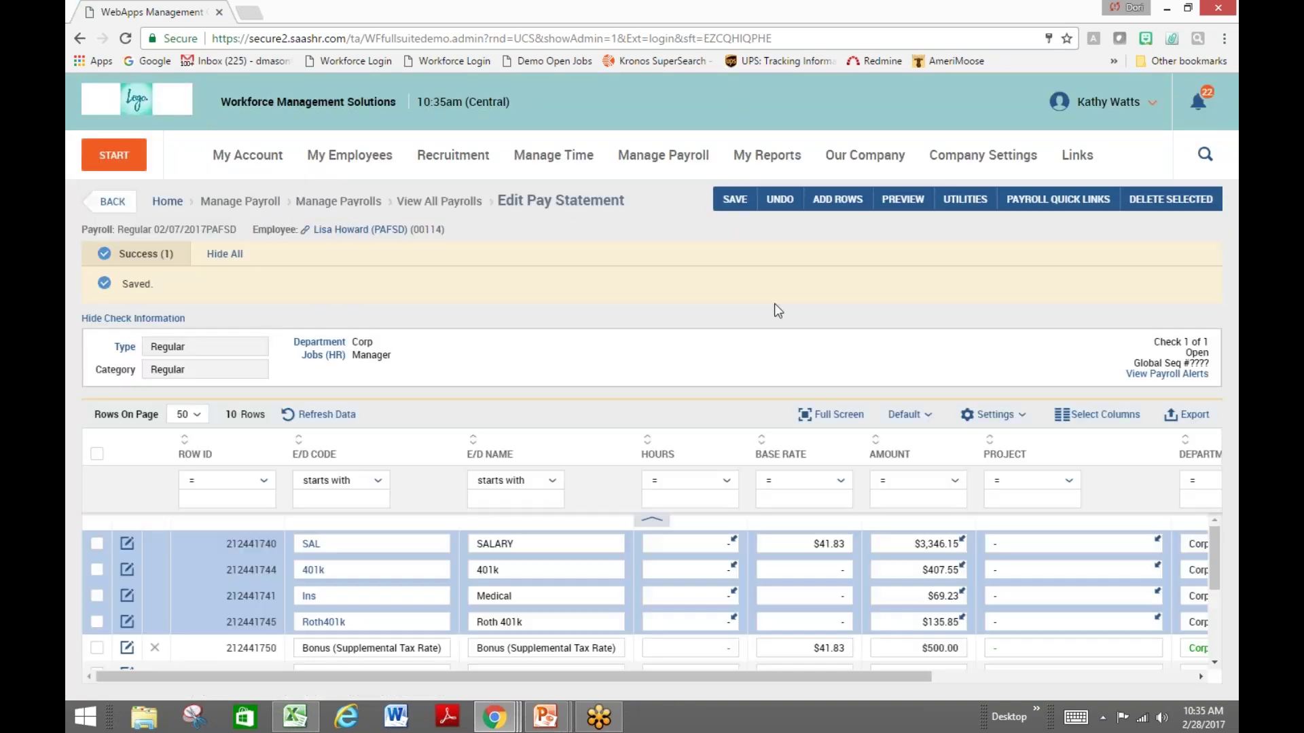
Check the preview's Earnings for the 100.00 Commission, then go back to Pay Statements ($7,292.55 gross)
click(911, 197)
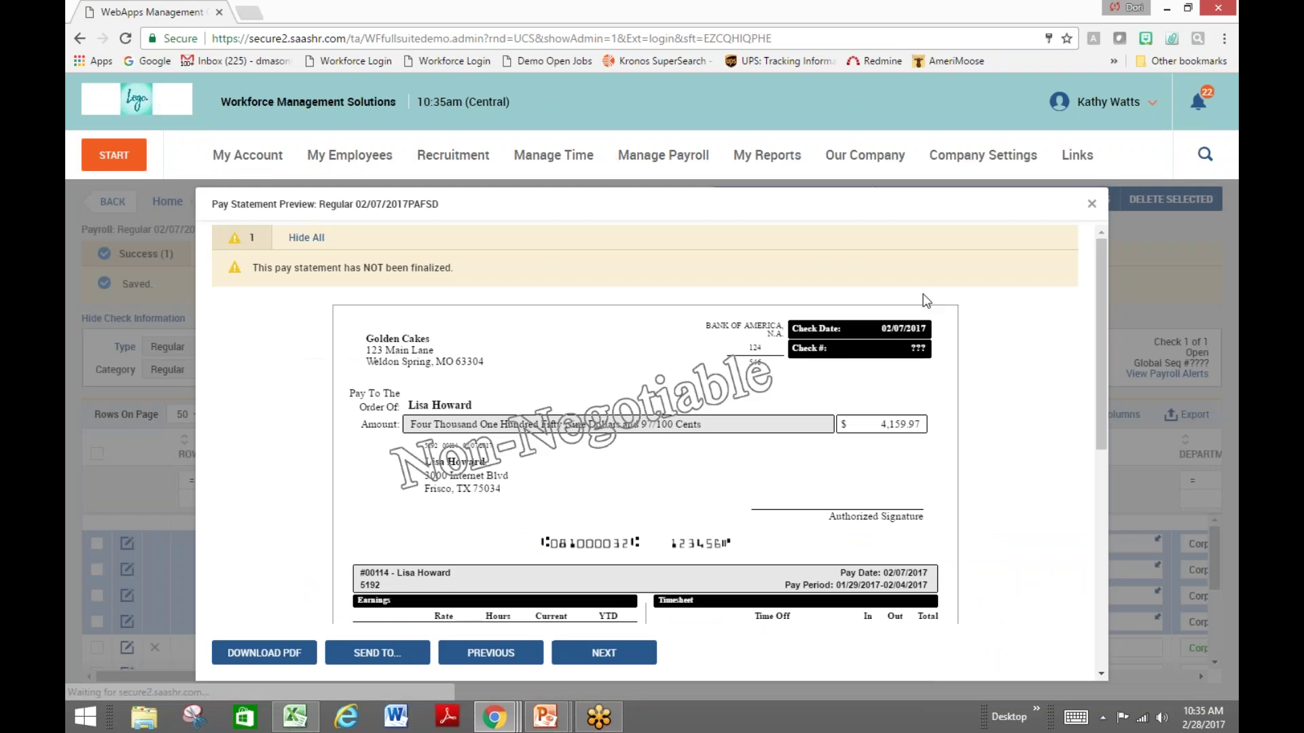
scroll(1017, 347, down, 2)
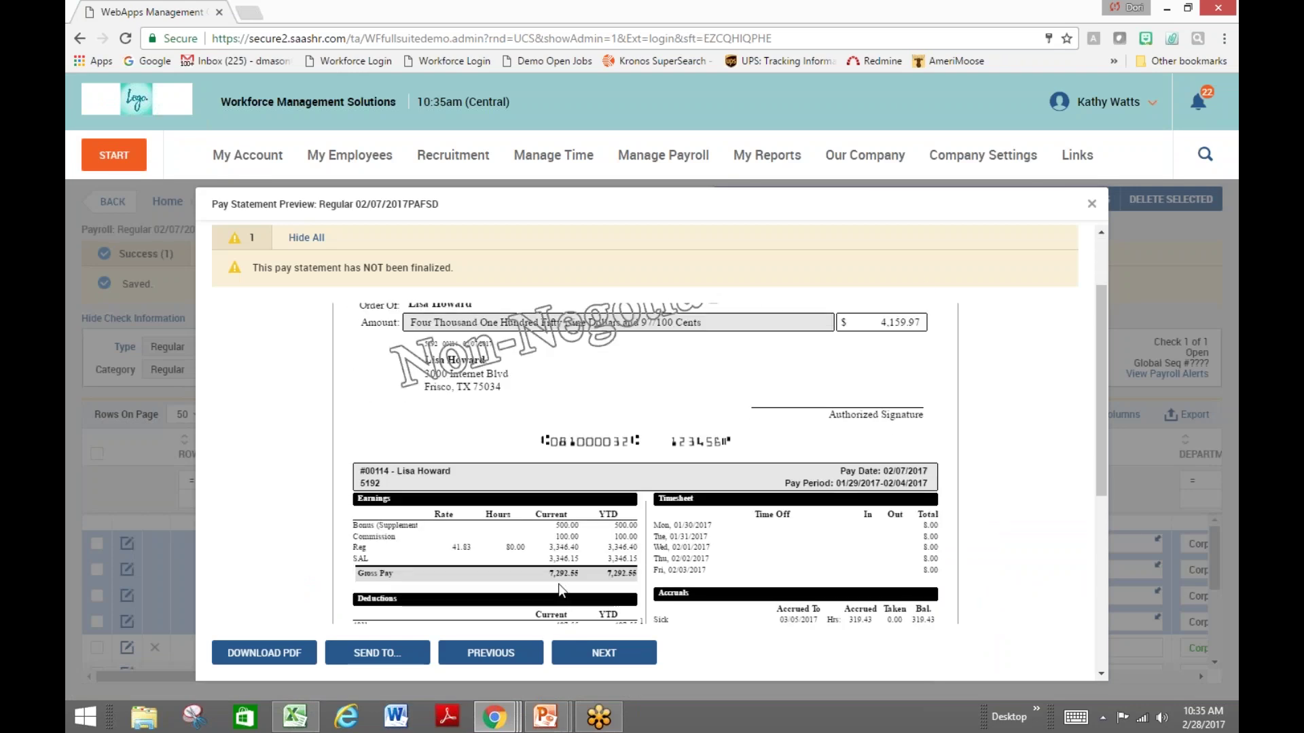
double_click(576, 537)
click(1040, 537)
scroll(1044, 539, down, 1)
scroll(1043, 538, down, 2)
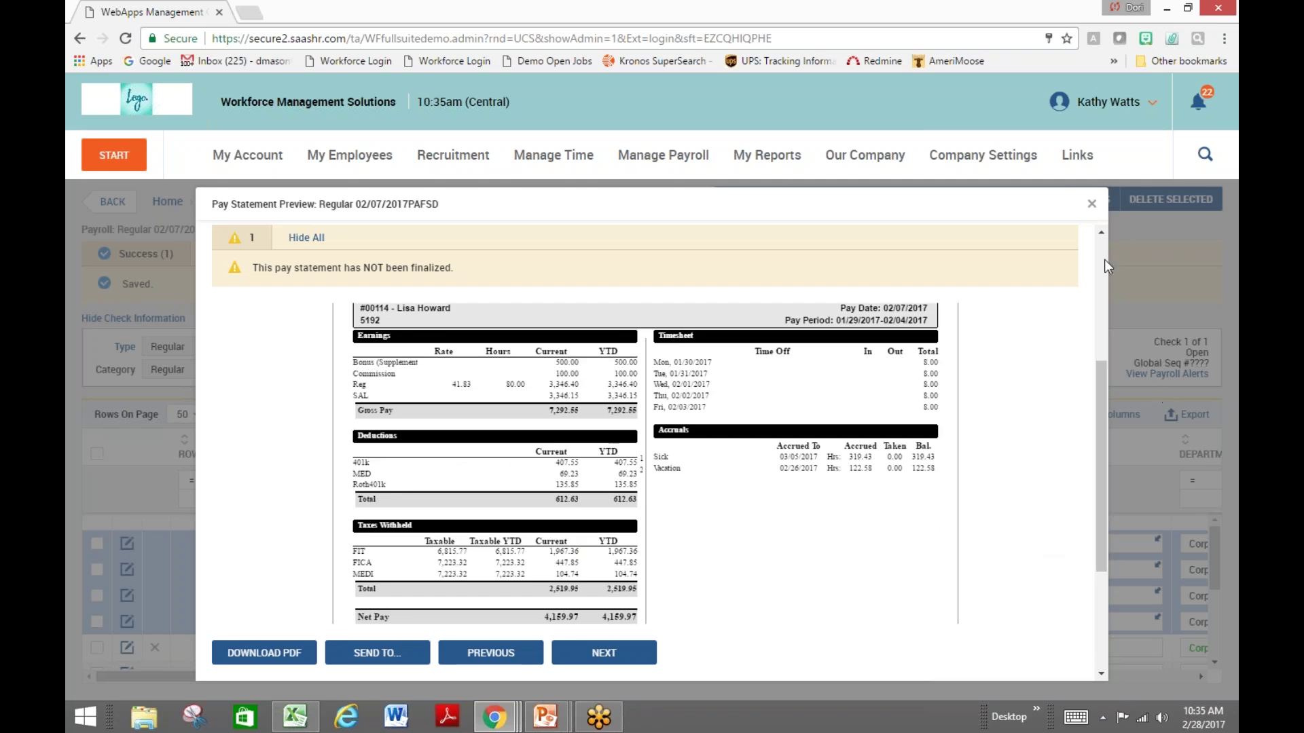
click(1091, 204)
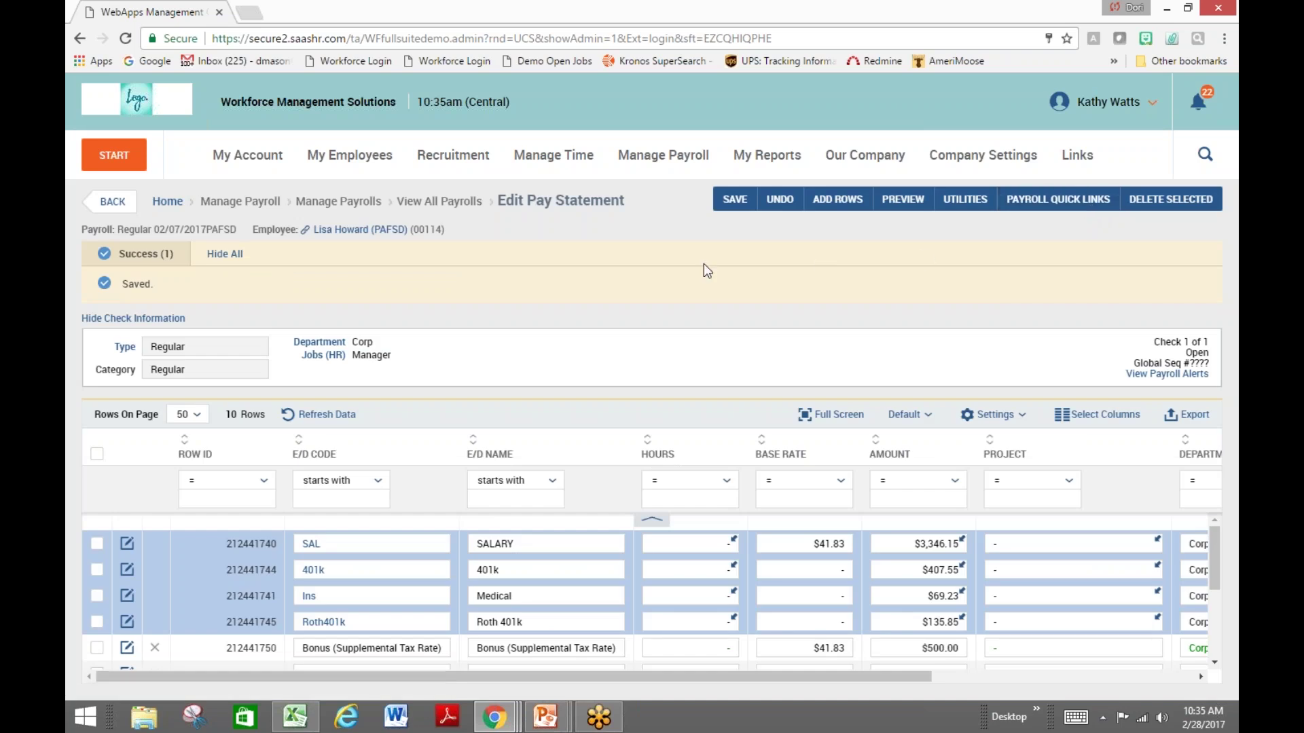
click(113, 201)
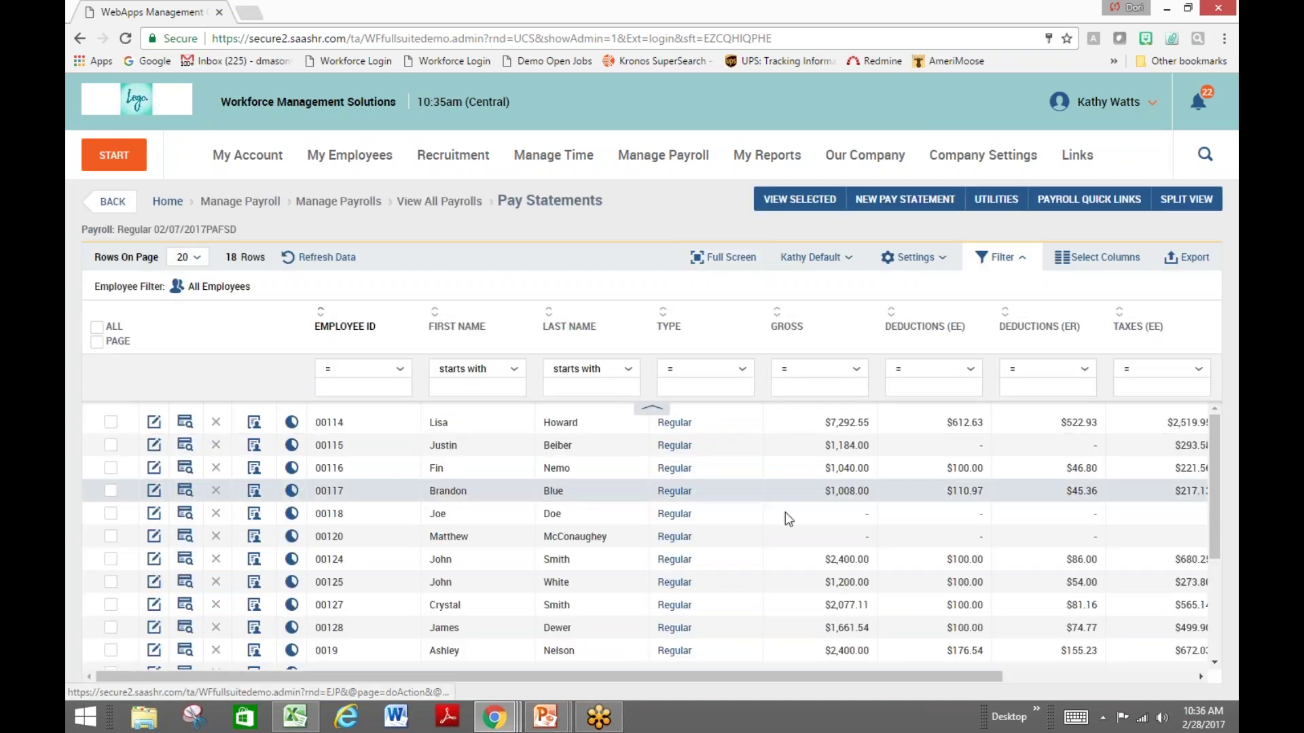
Show Payroll Register (By PST) at 25 rows per page and check totals: 35,363.20 gross, 22,795.98 net
click(1087, 199)
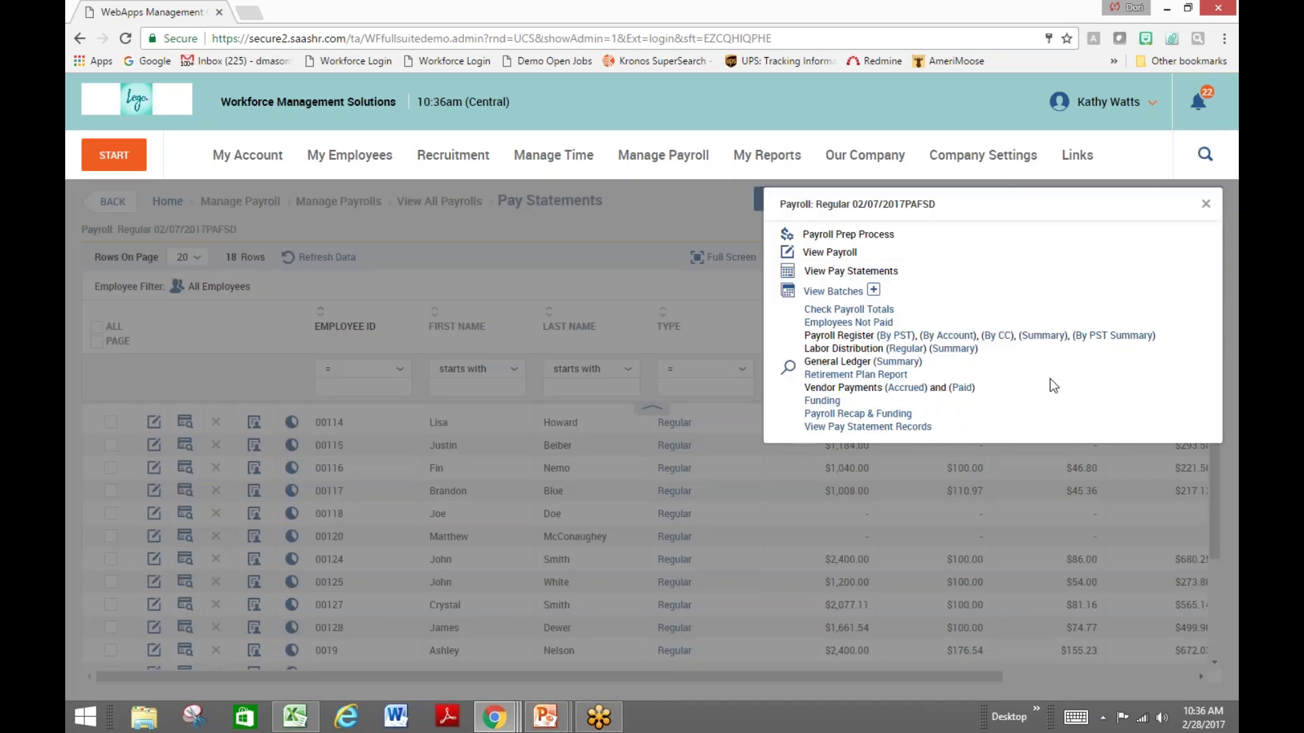
click(896, 336)
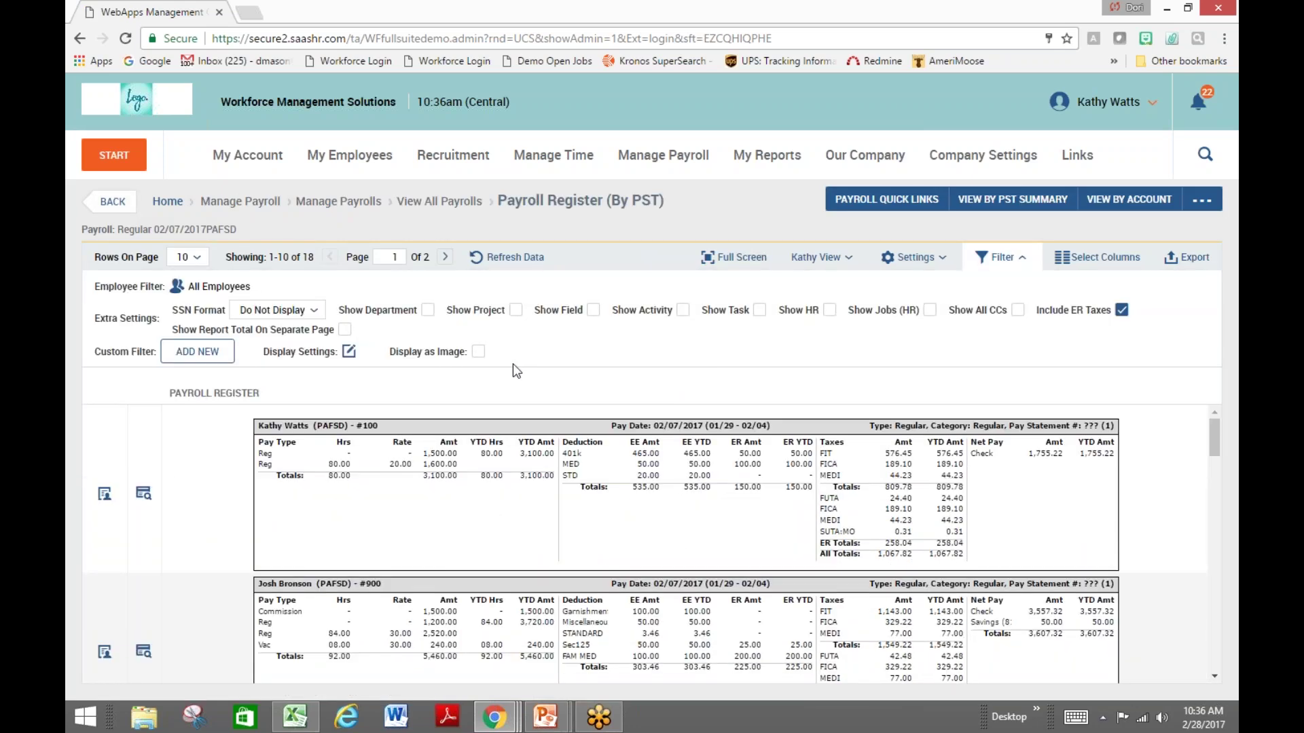
click(188, 256)
click(197, 373)
click(514, 256)
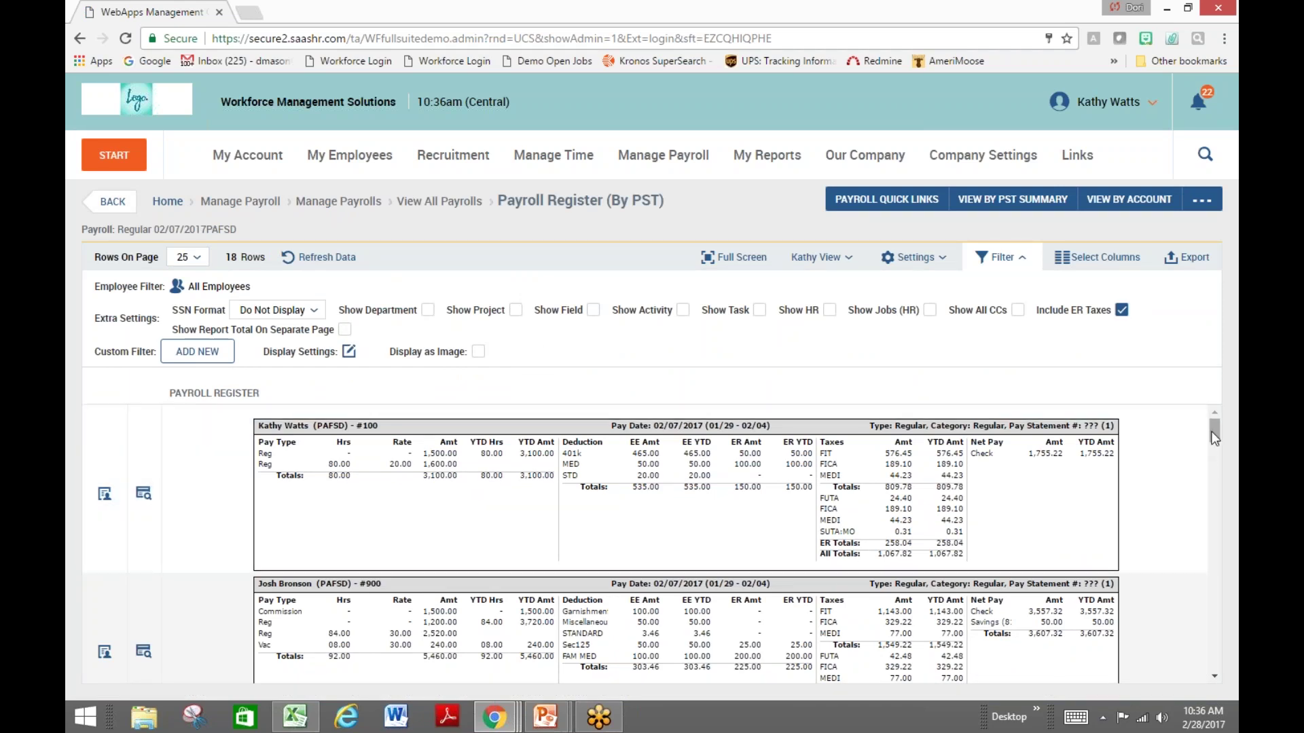
drag(1220, 452, 1210, 669)
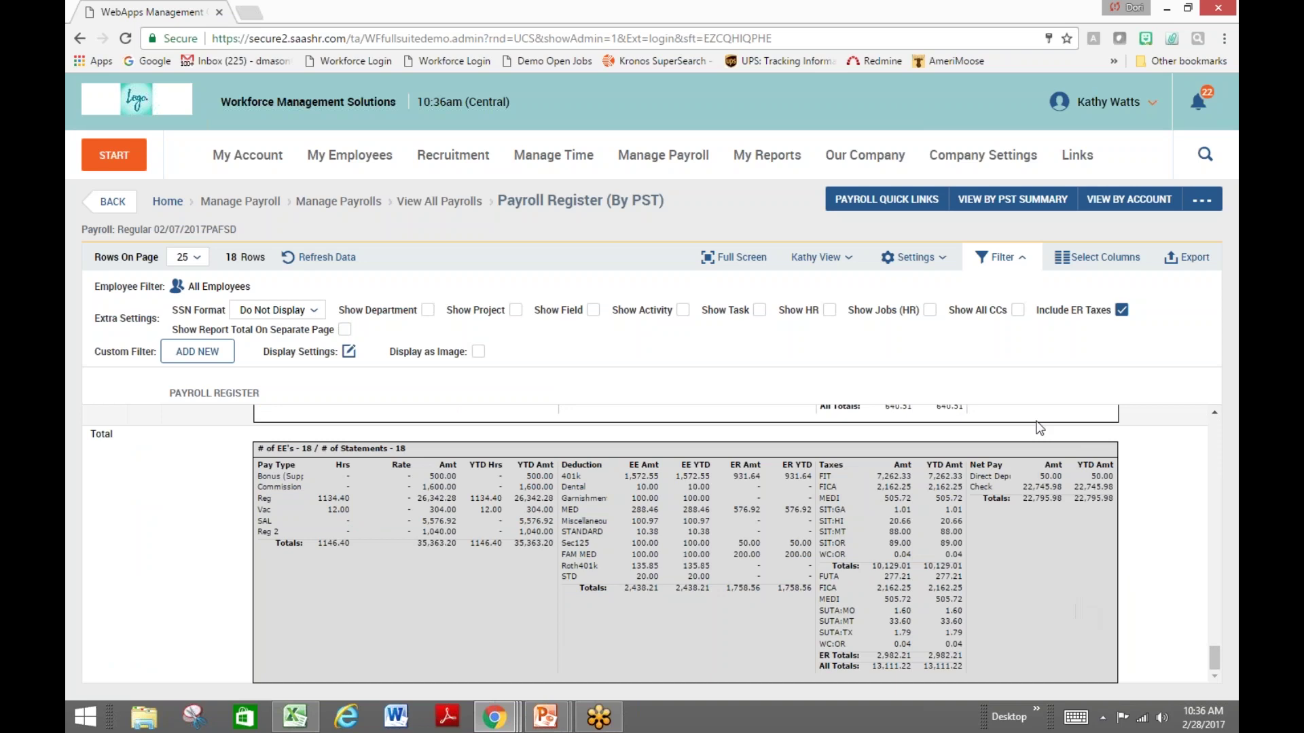
click(880, 201)
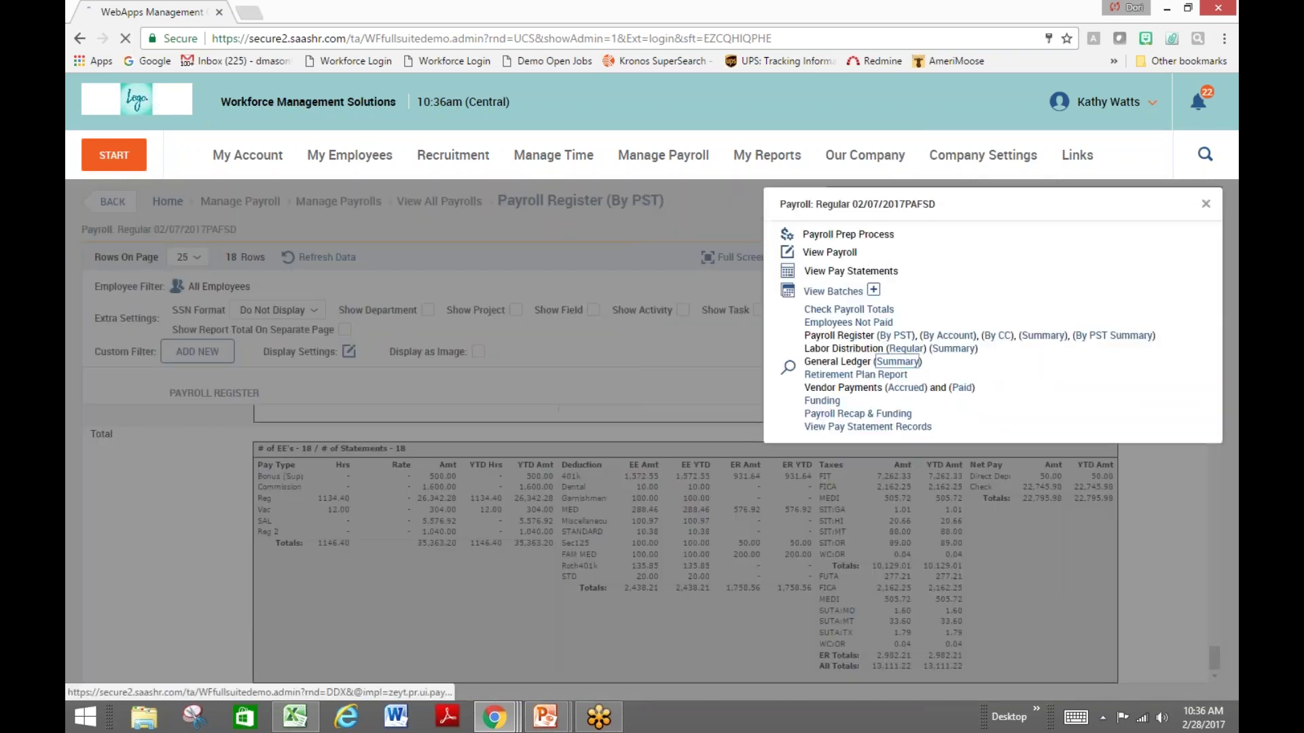
Open the General Ledger (Summary) and scroll to its $41,243.67 debit and credit totals
click(897, 362)
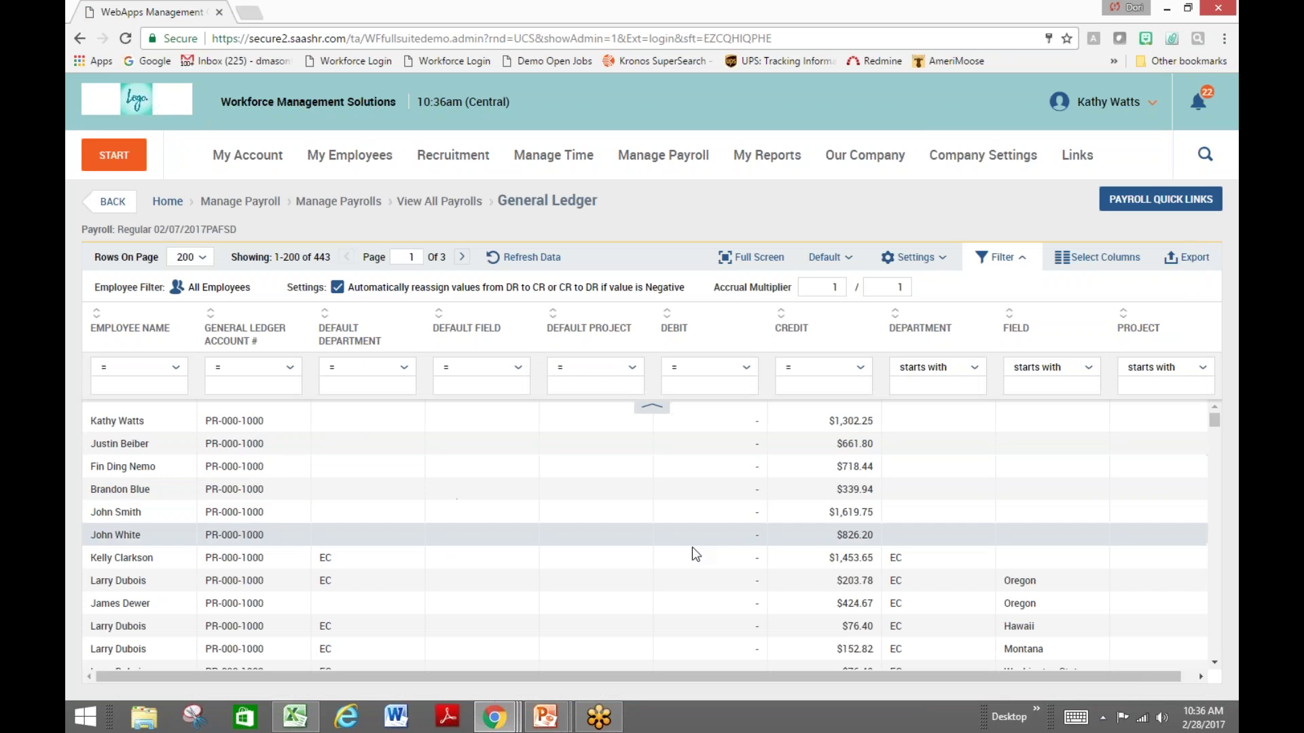
drag(1217, 419, 1209, 653)
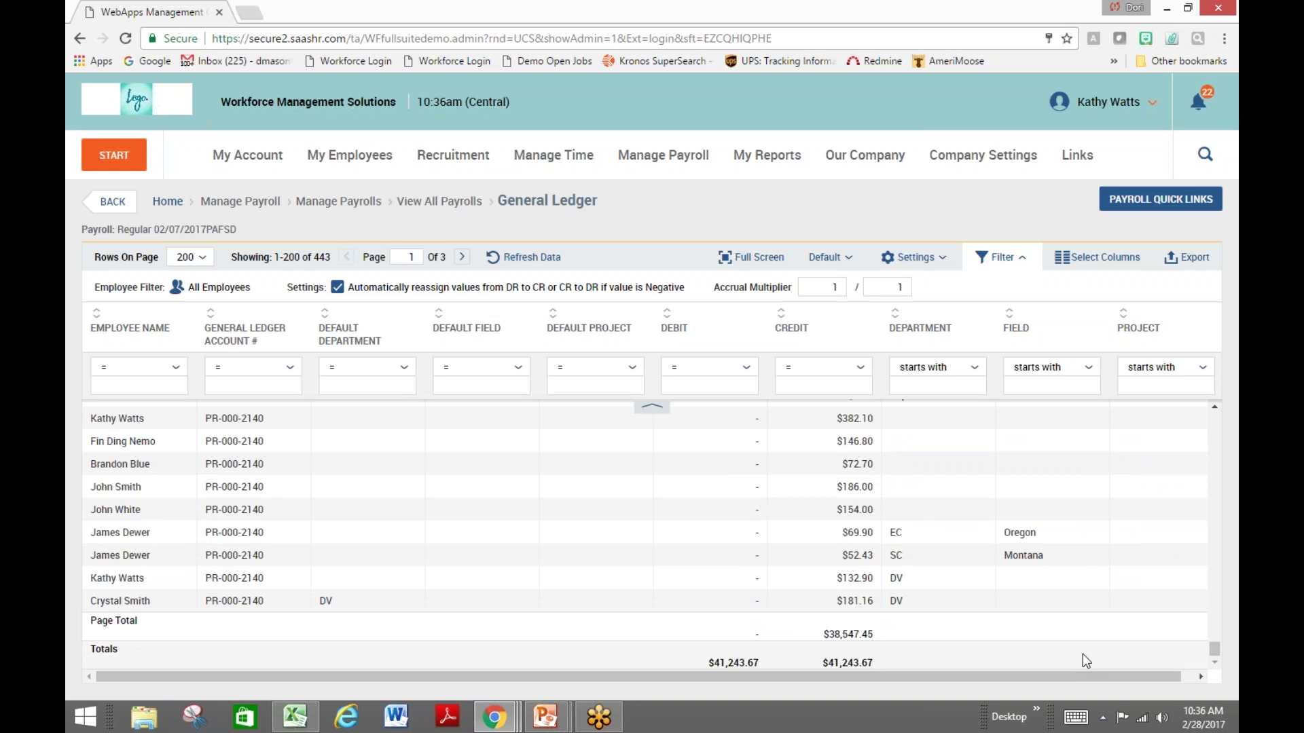
click(1152, 204)
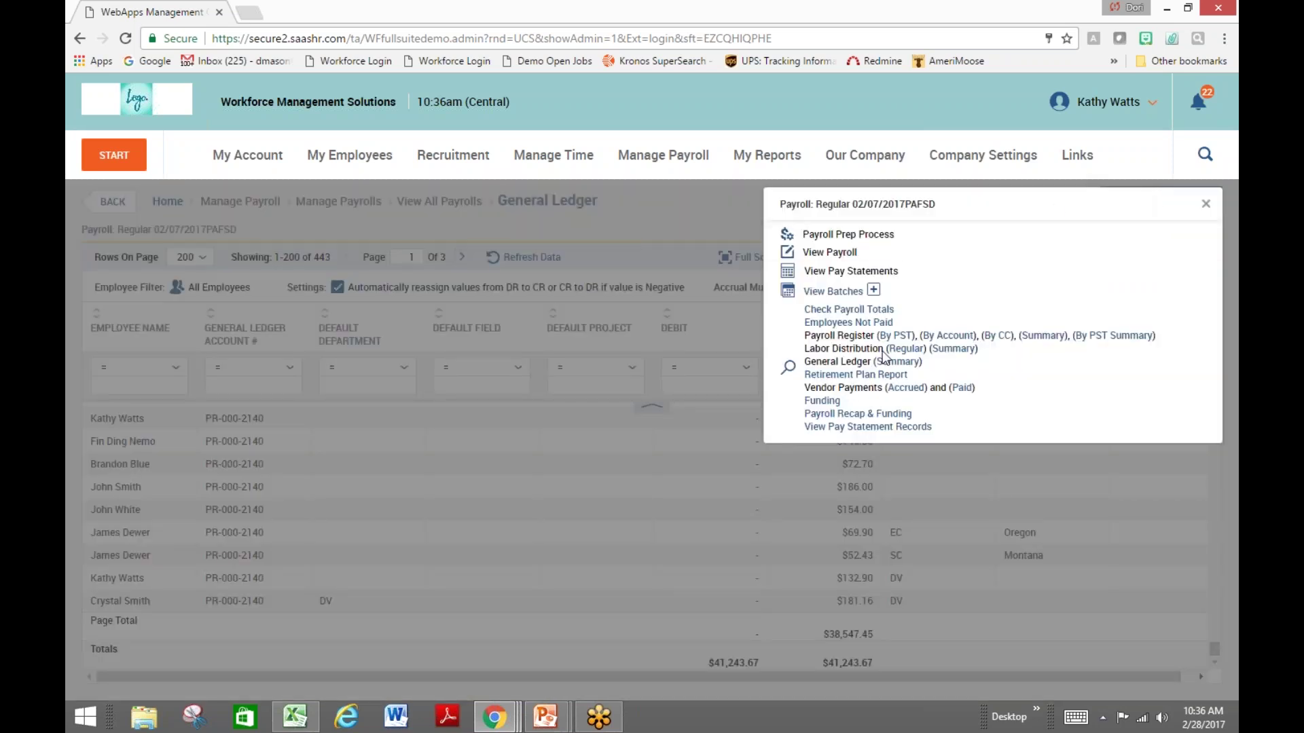
Review the Payroll Recap & Funding overview, taxes and gross-wage charts ($24,137.60 vs $35,363.20)
click(857, 414)
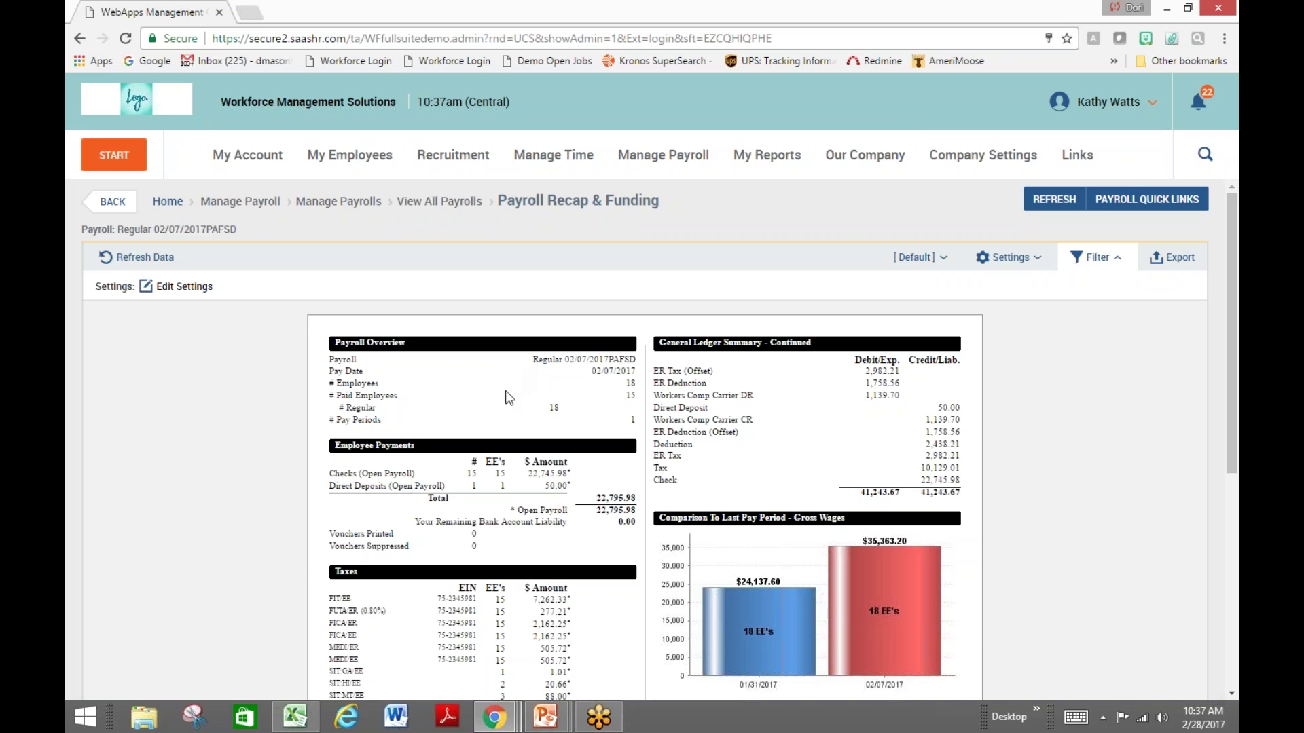
scroll(504, 391, down, 1)
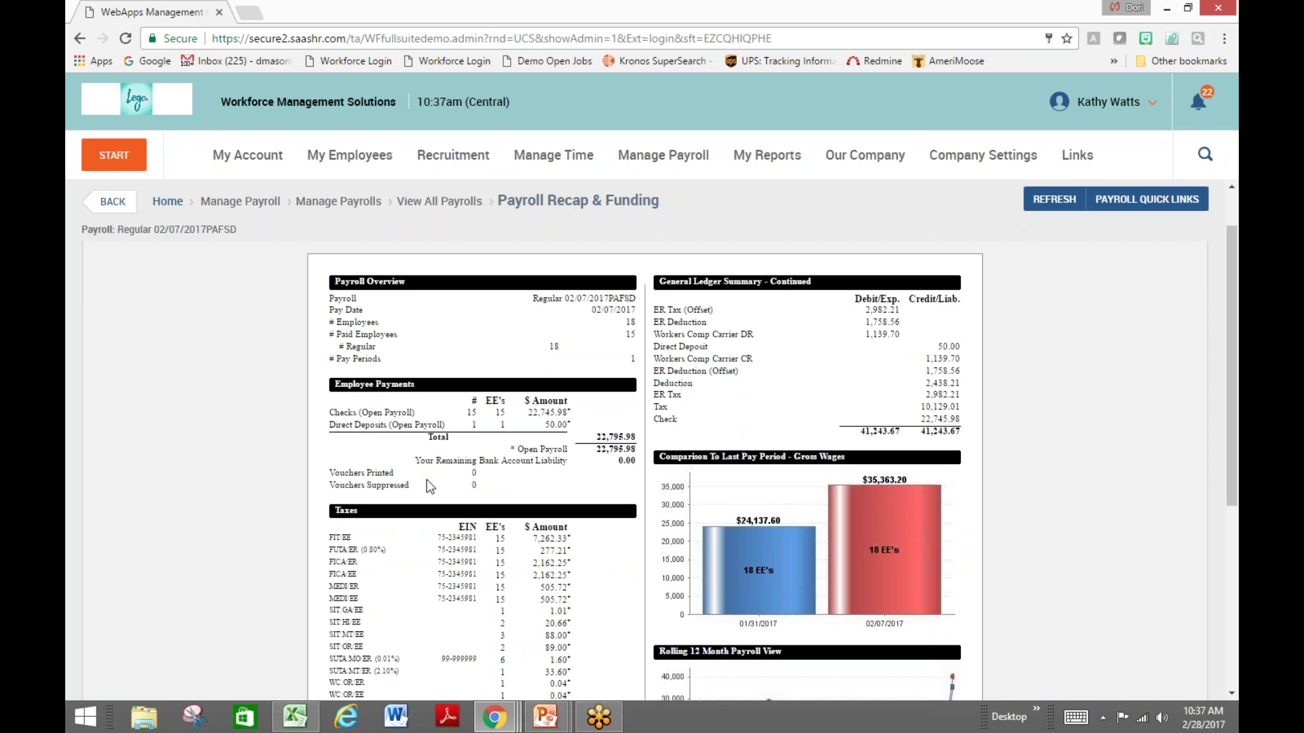
scroll(427, 480, down, 2)
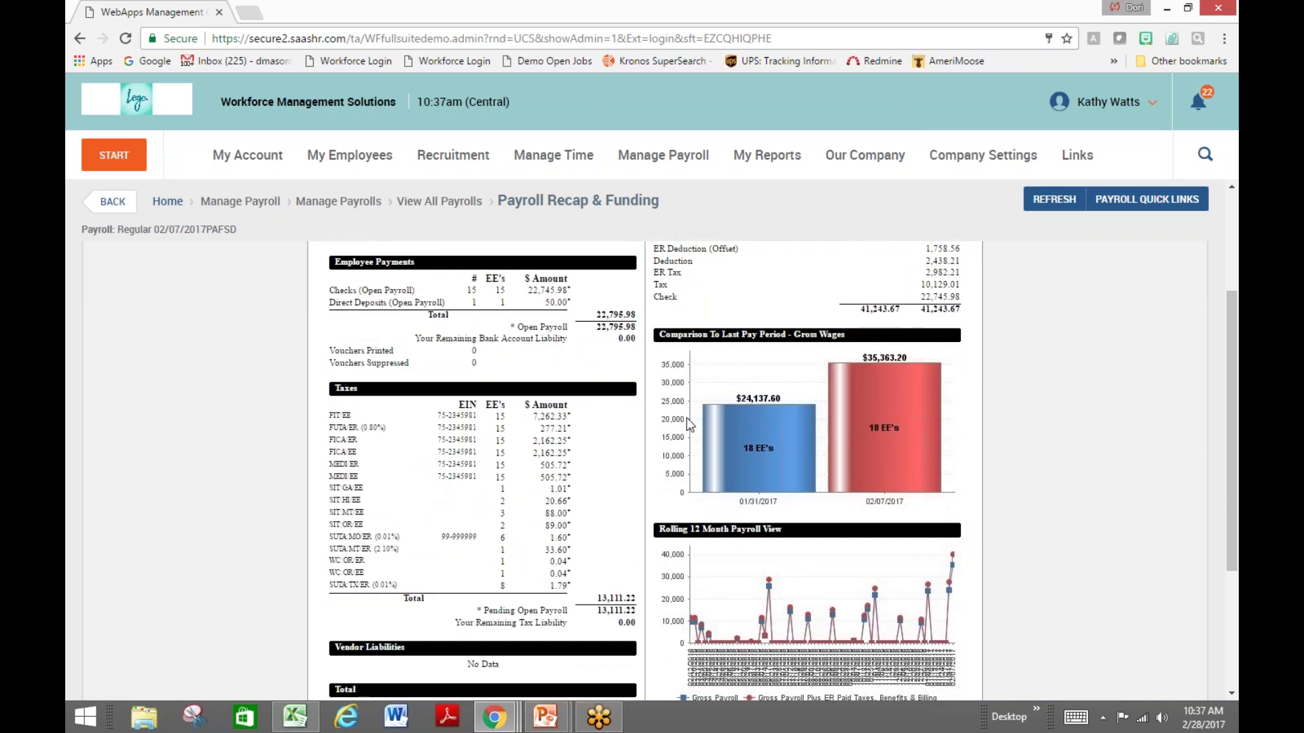
scroll(687, 435, up, 1)
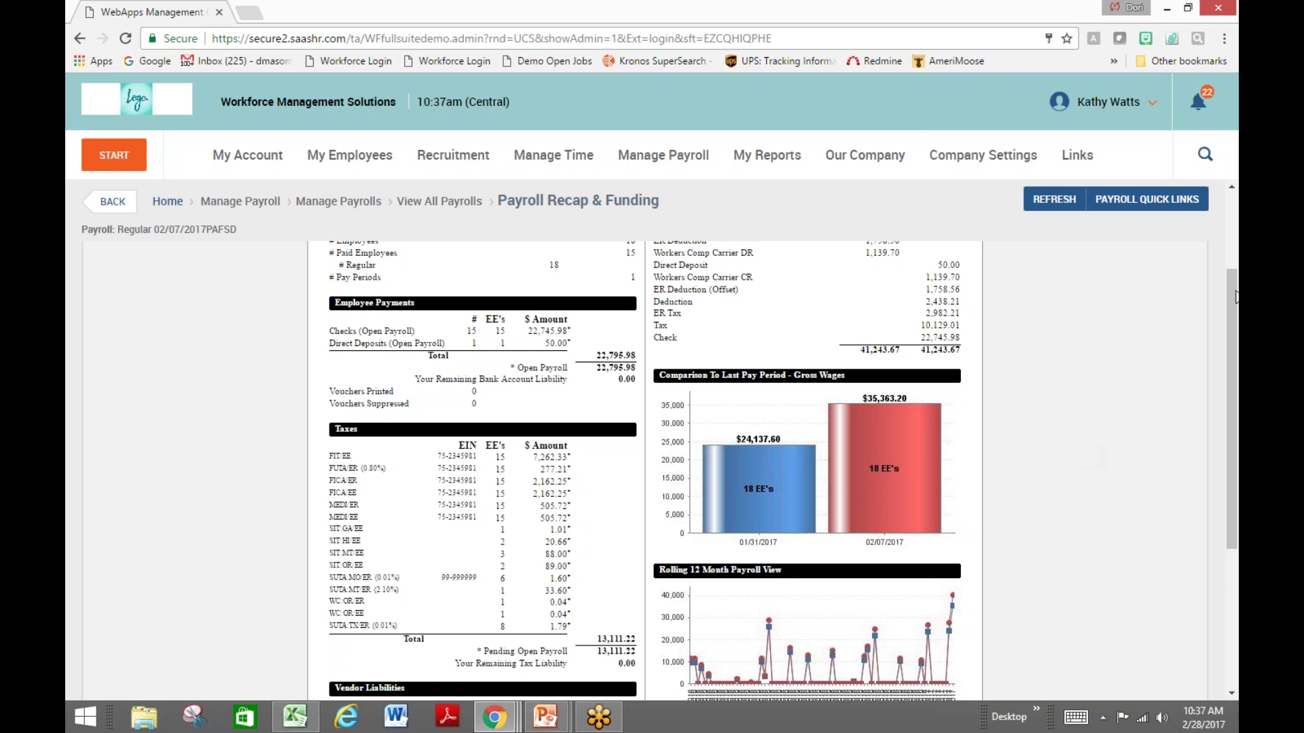
Review the 17 Employees Not Paid for the 02/07/2017 payroll, then return to My Dashboard
click(1148, 199)
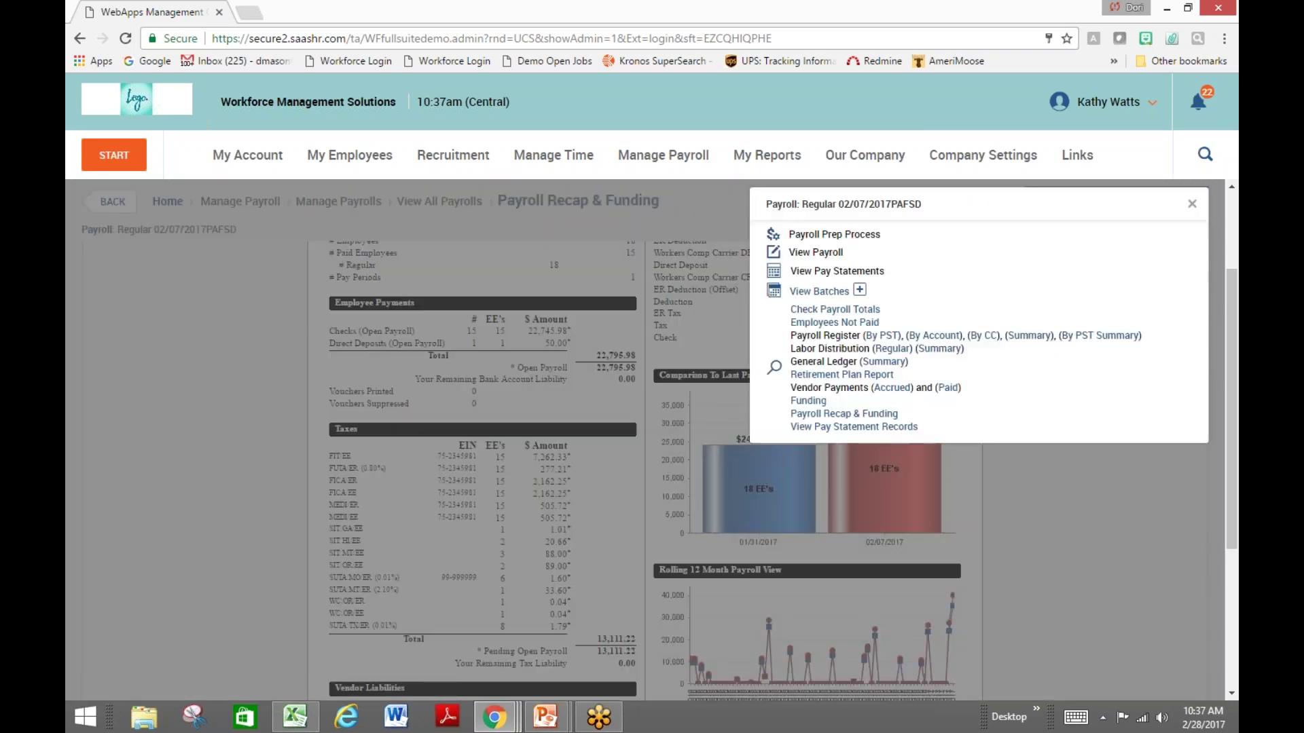
click(875, 325)
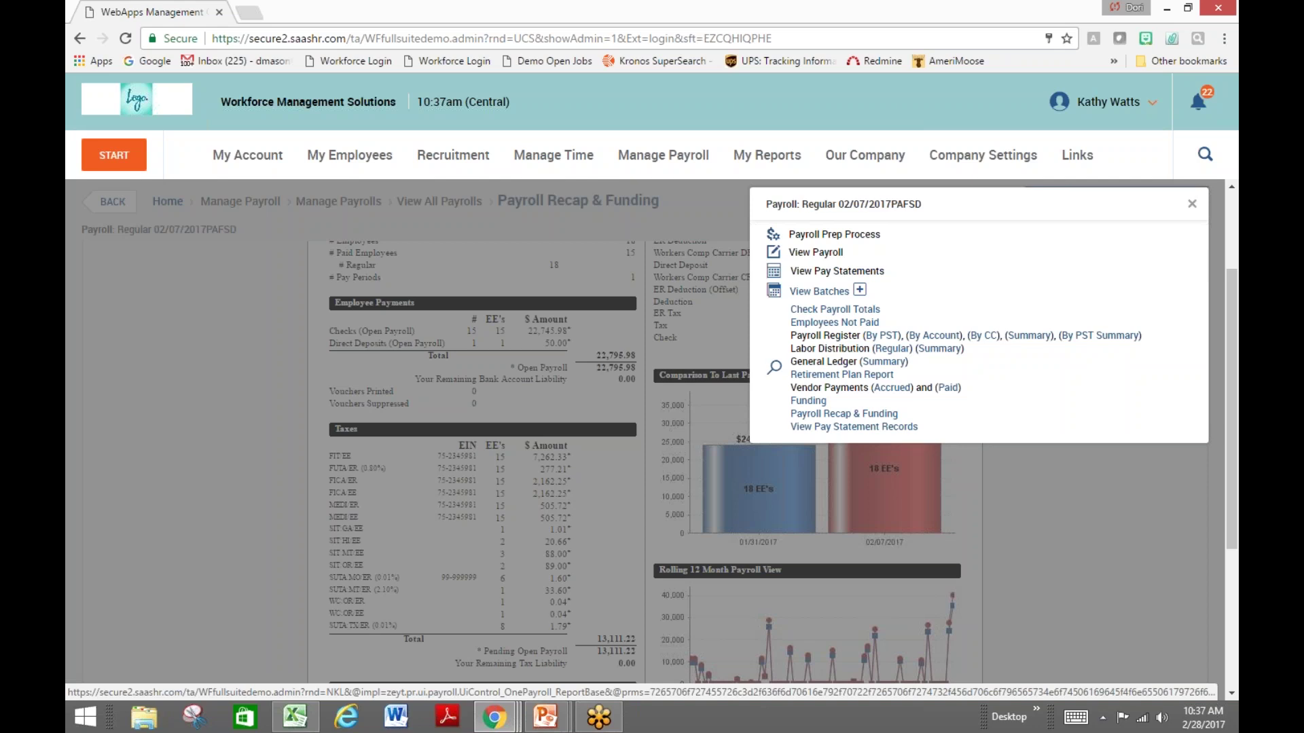
click(834, 323)
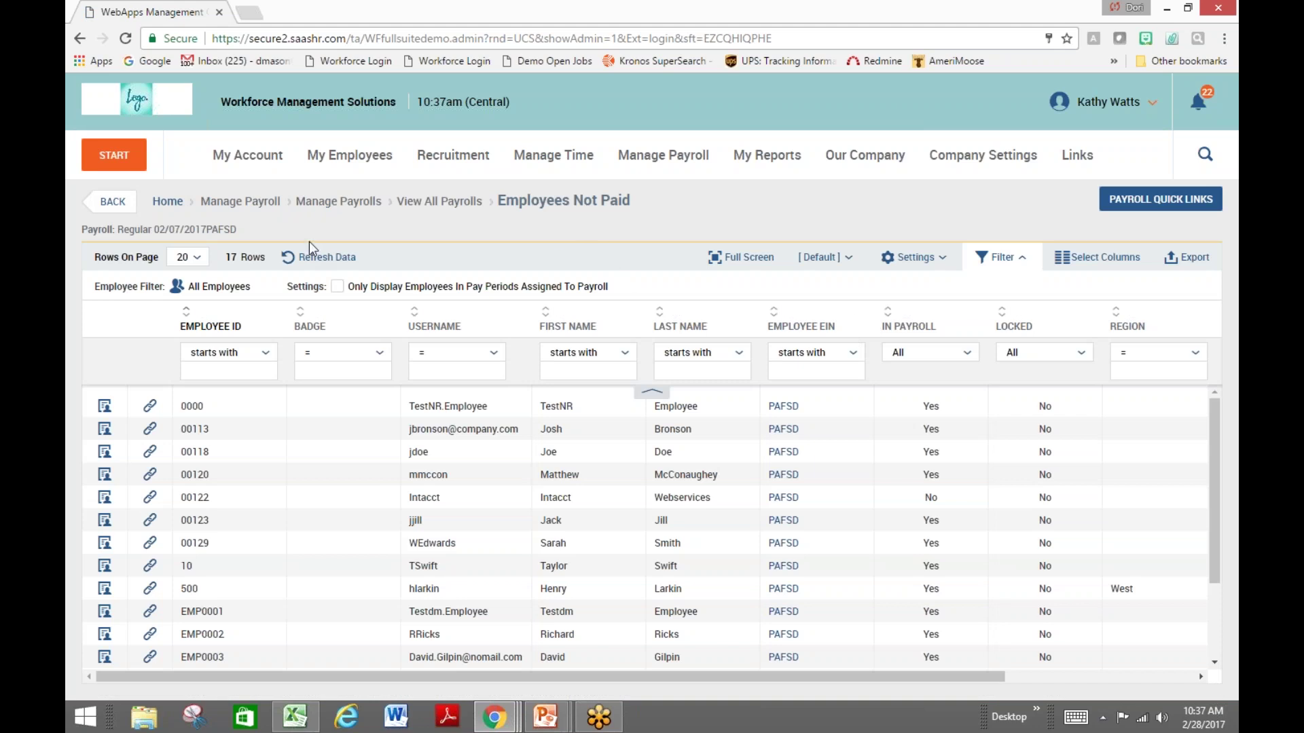
click(132, 102)
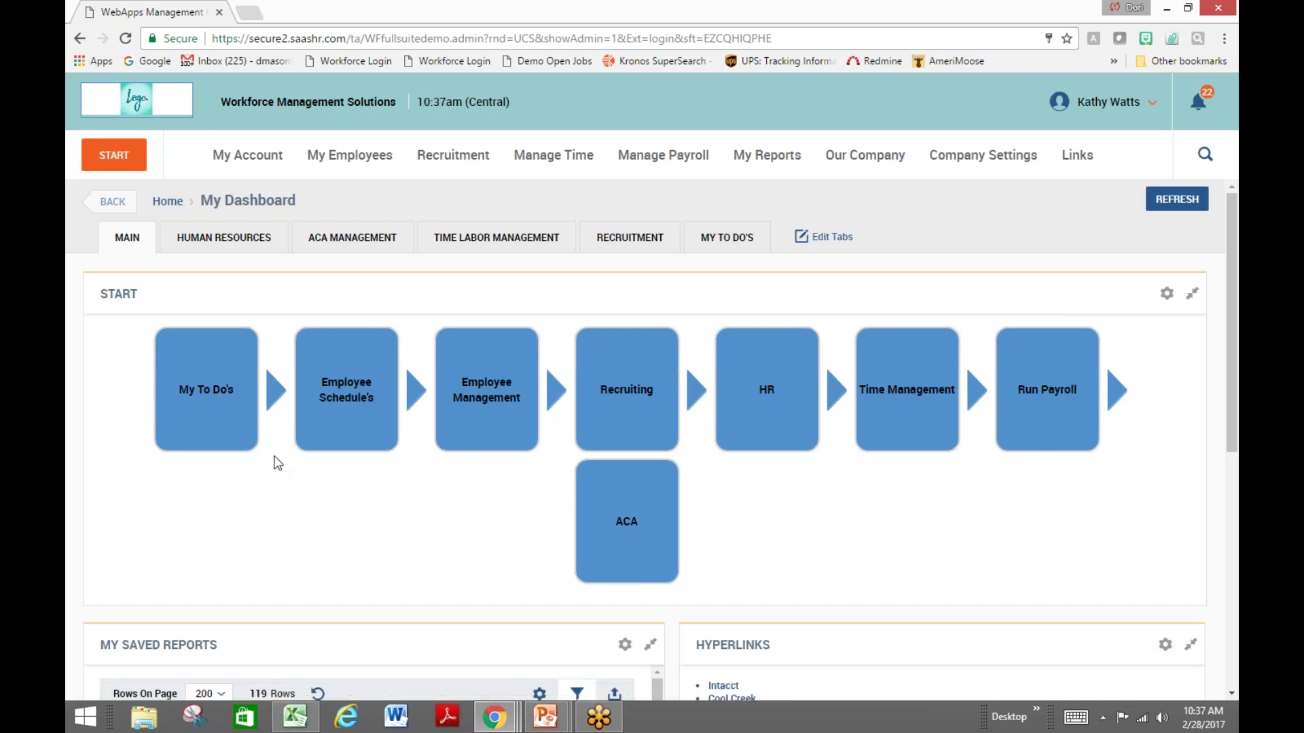
Open ACA Data Summary from the ACA tile, showing January 2017's 10 full-time and 5 part-time
scroll(335, 524, down, 1)
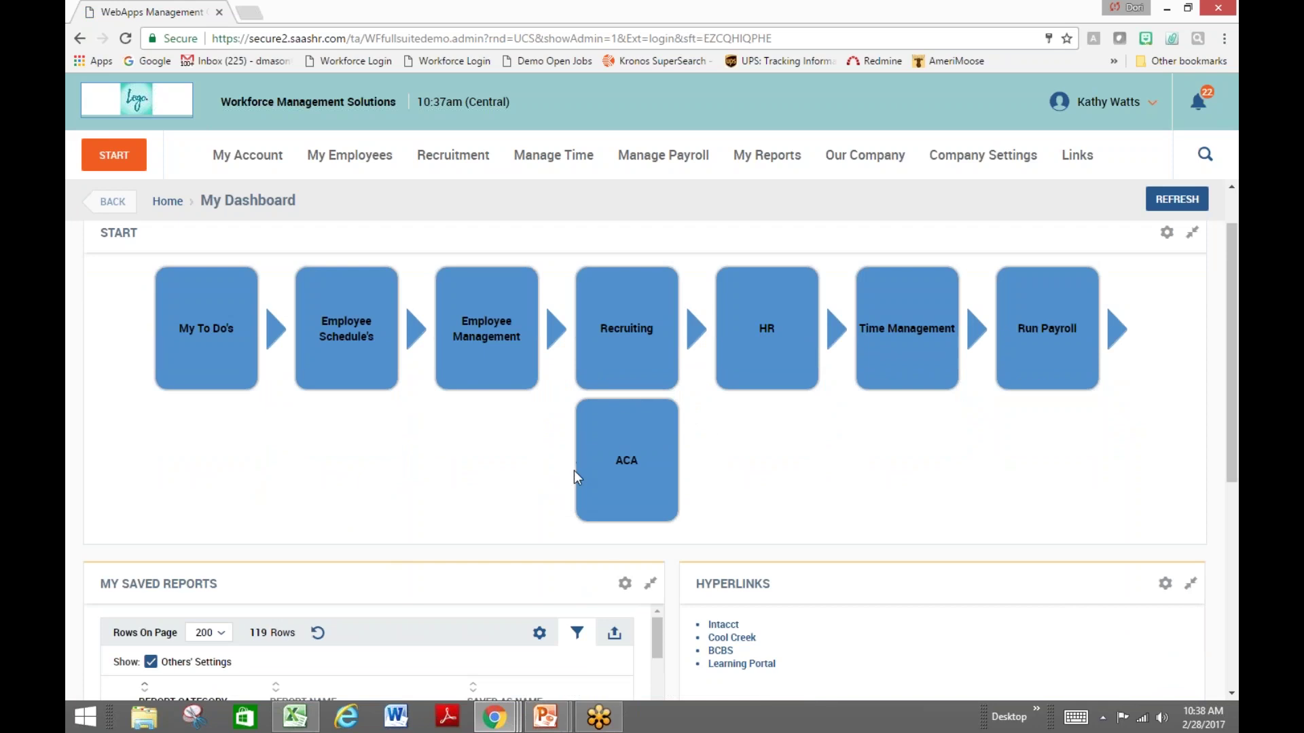
scroll(464, 465, up, 1)
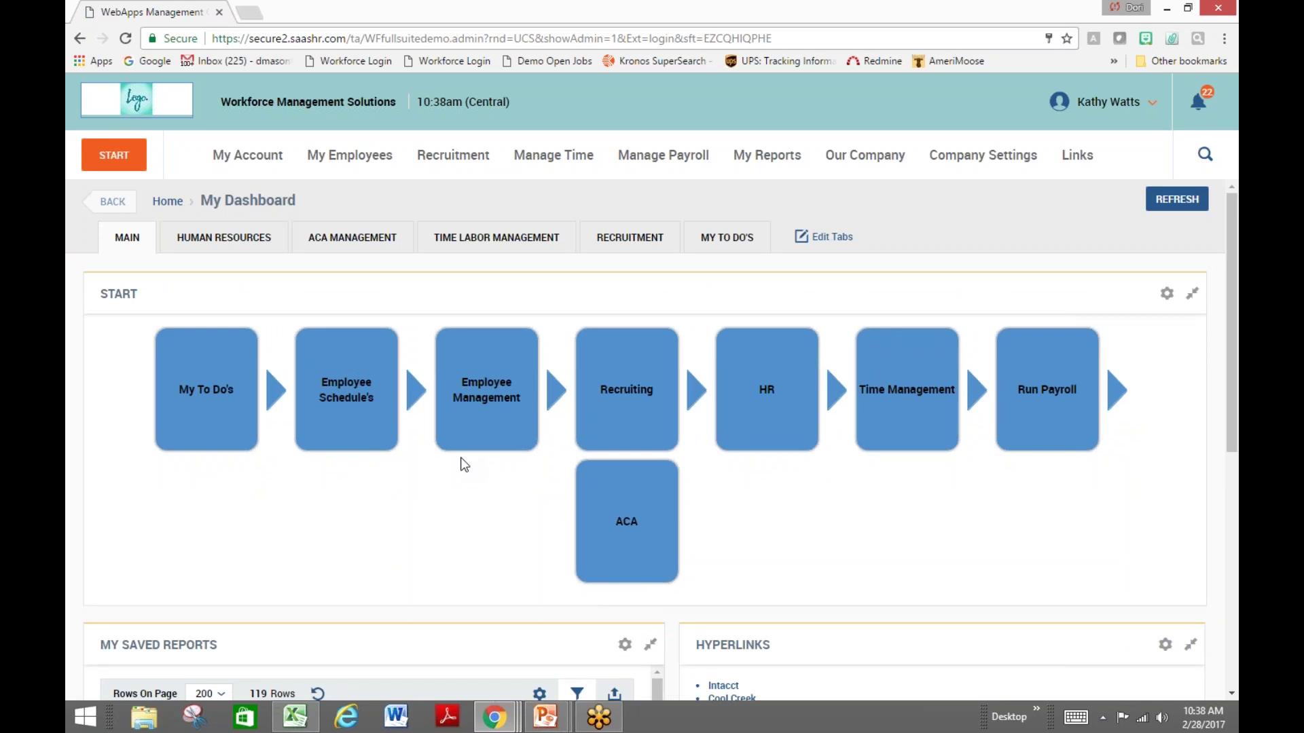
mouse_move(671, 503)
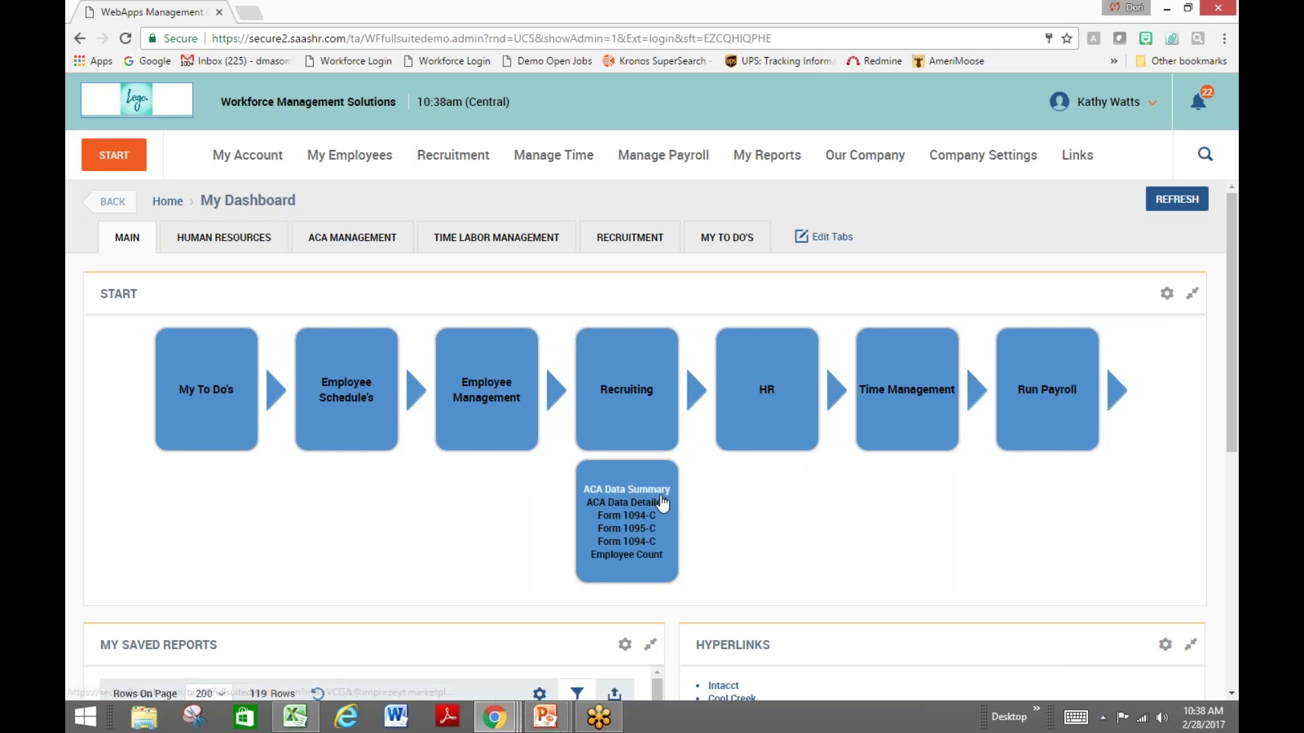
click(652, 489)
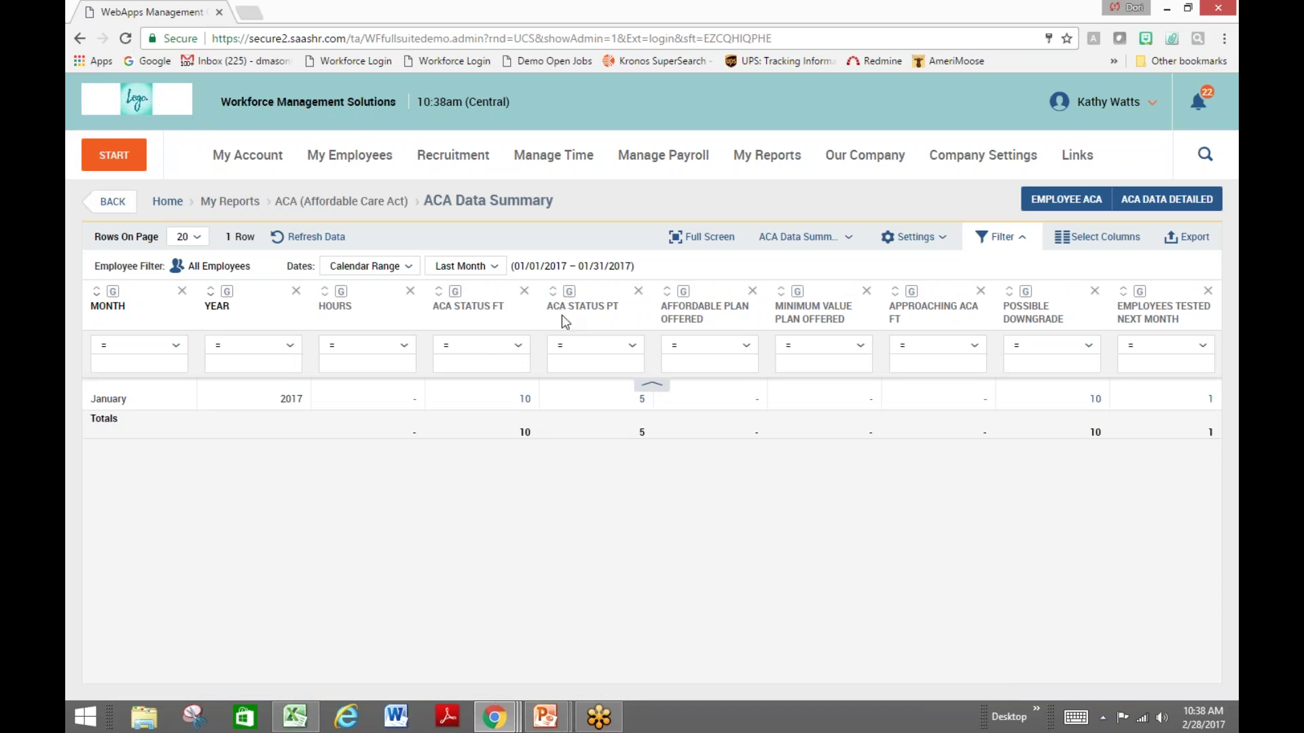
Review the 43-row ACA Data Detailed report's compliance columns, then go back to My Dashboard
click(129, 208)
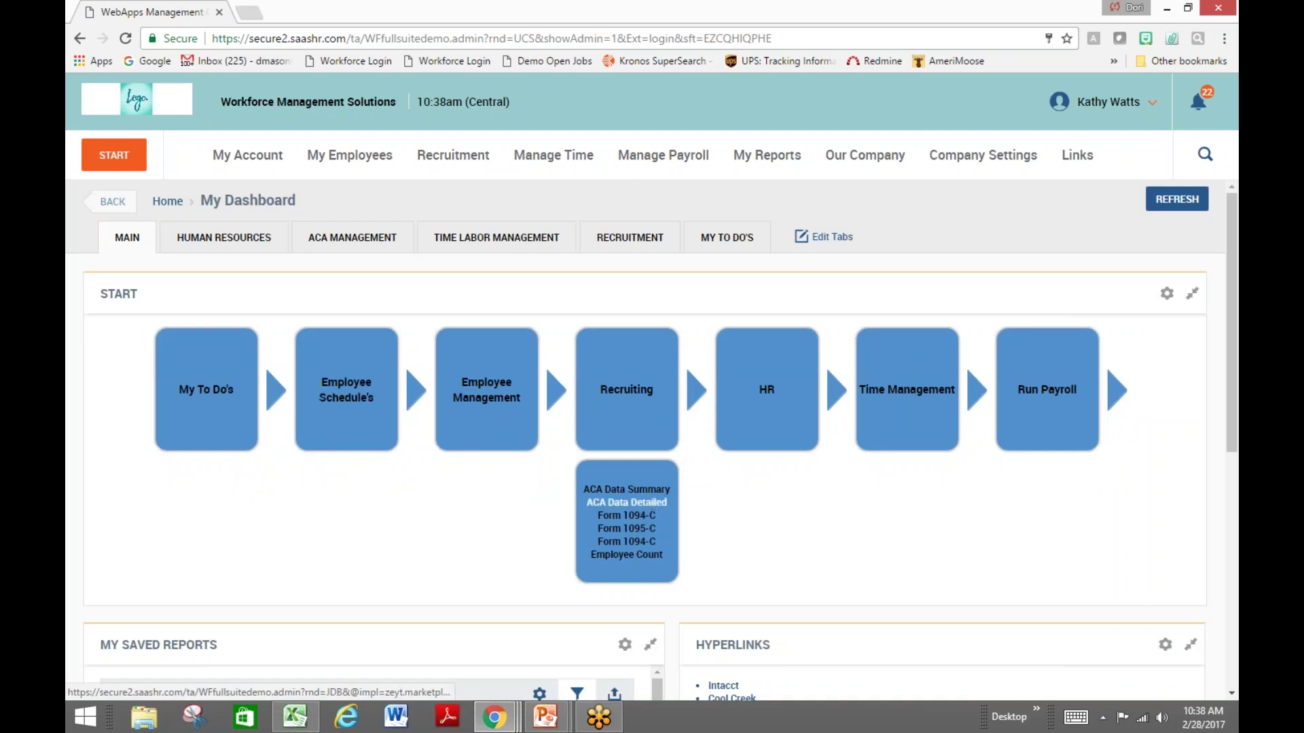
click(626, 503)
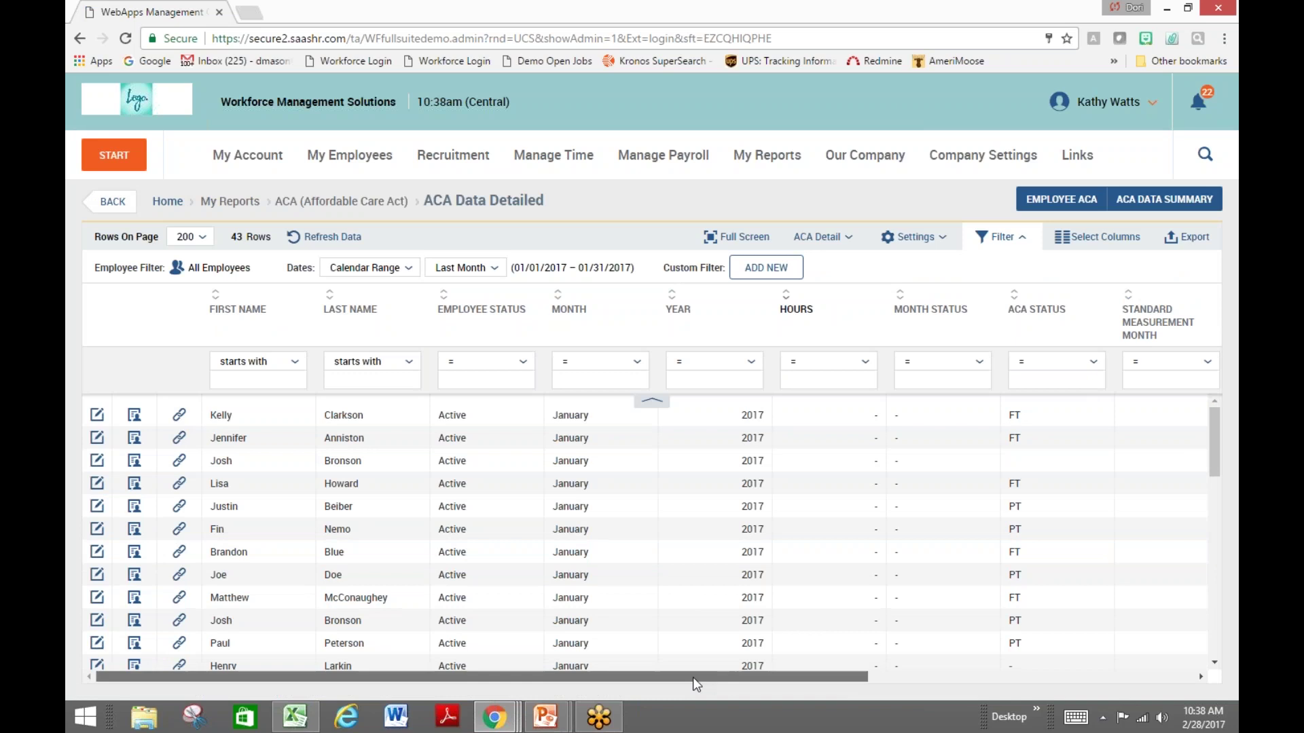
drag(733, 677, 1054, 679)
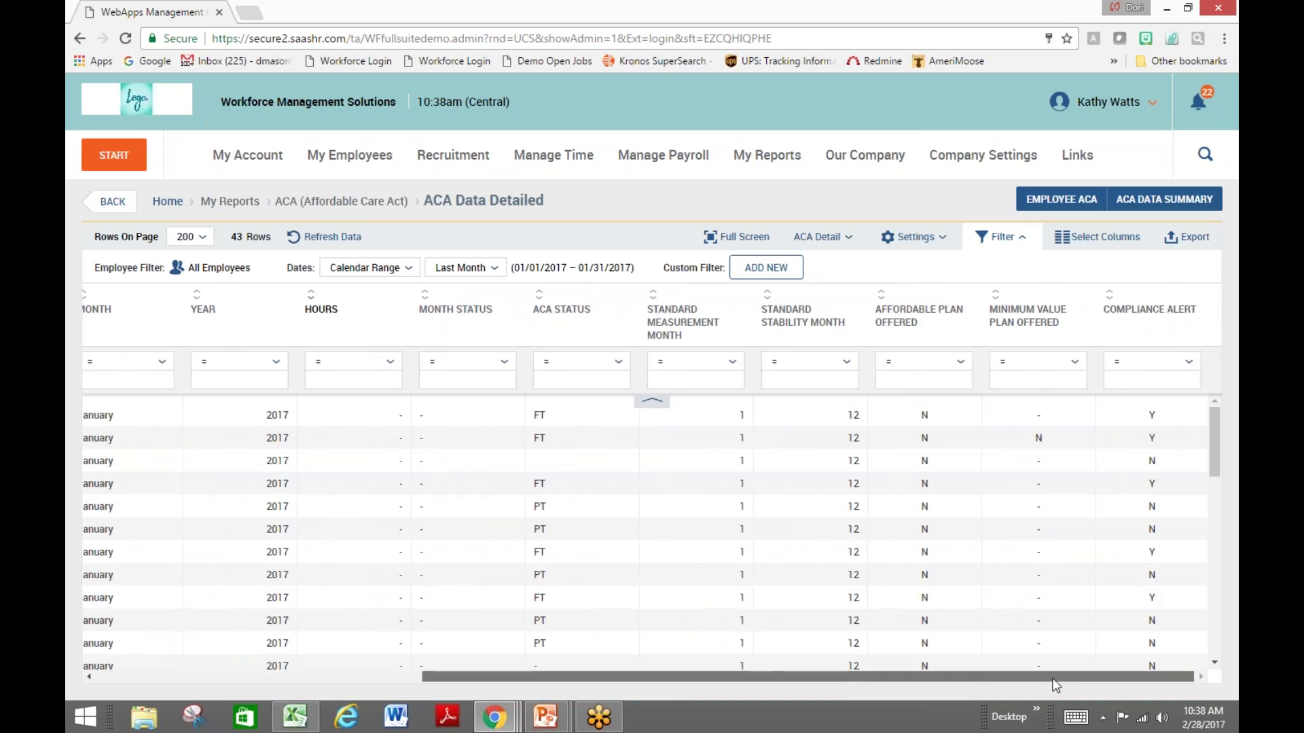
mouse_move(1066, 343)
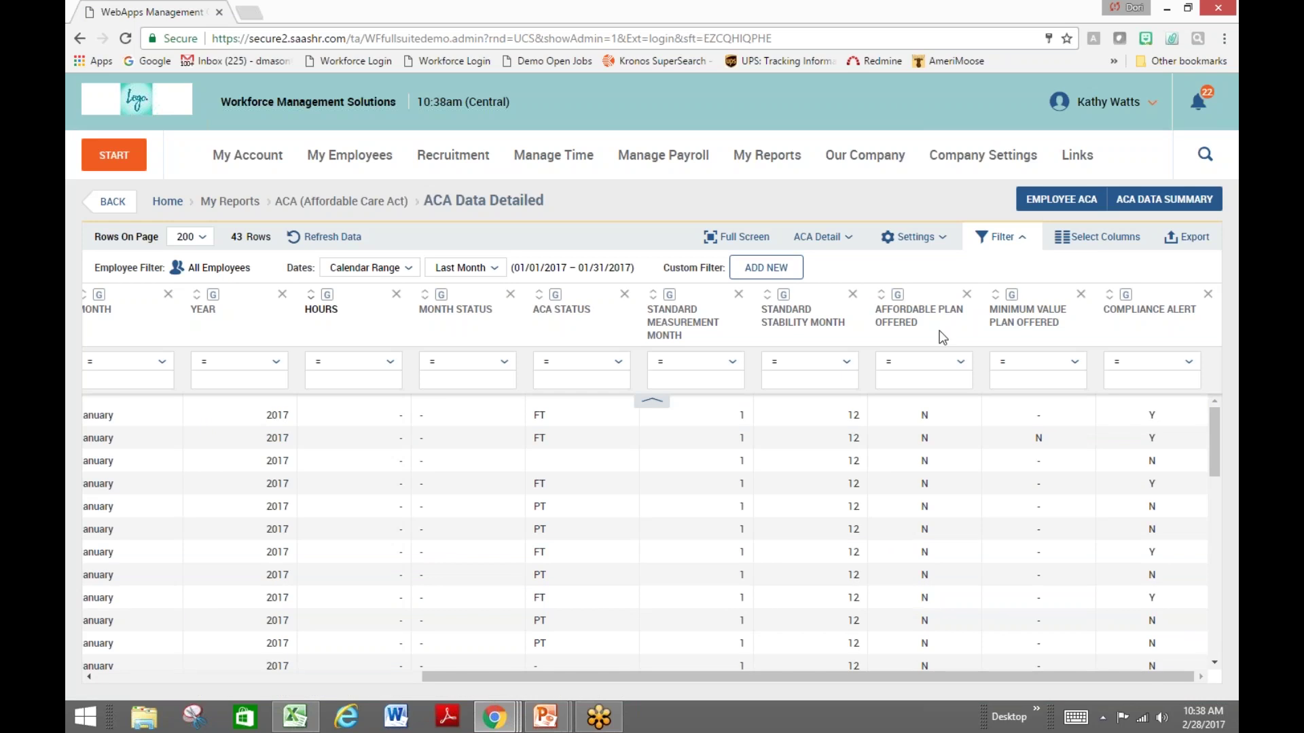
click(112, 202)
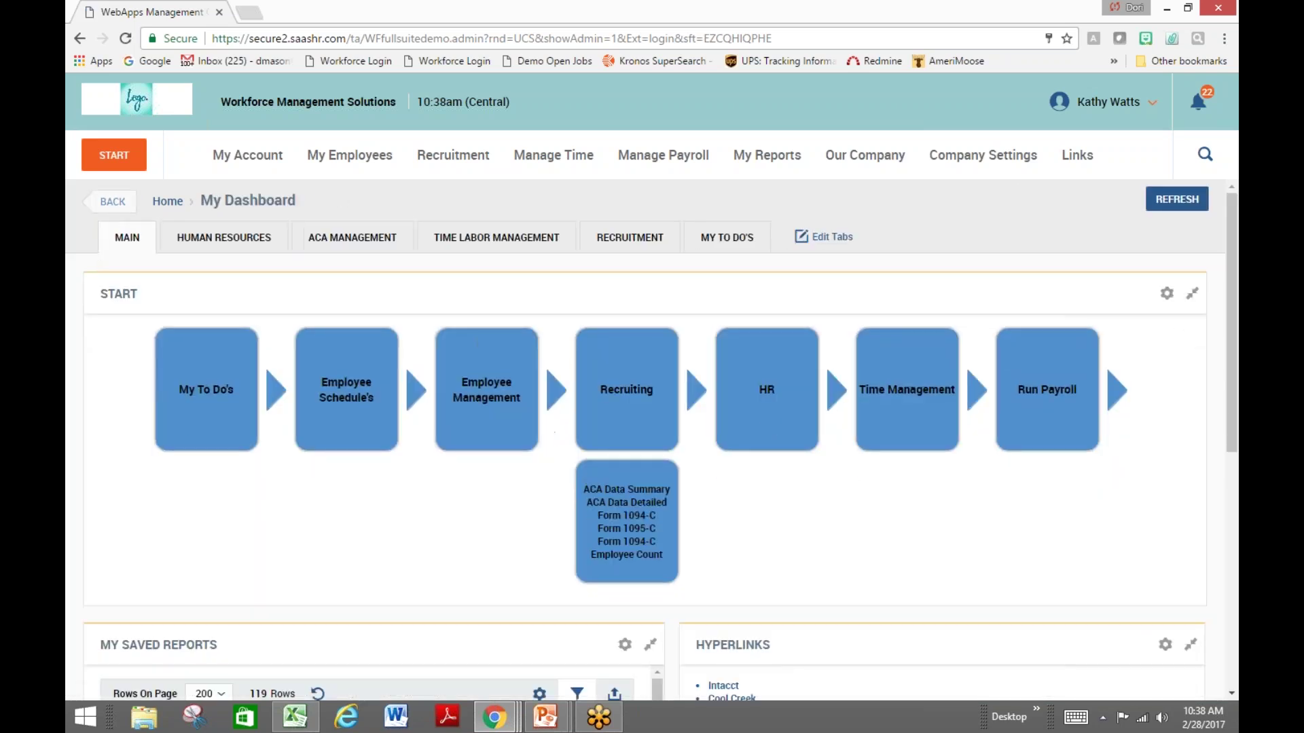
click(608, 530)
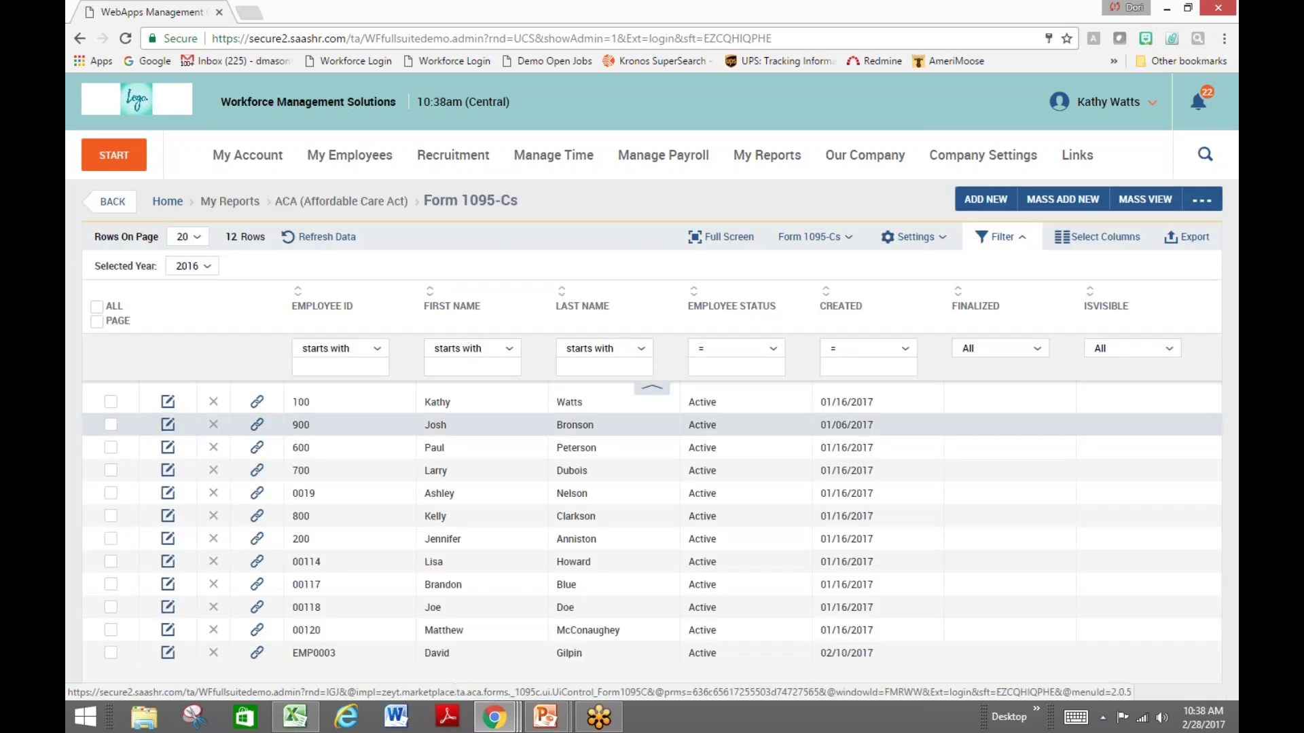
click(168, 402)
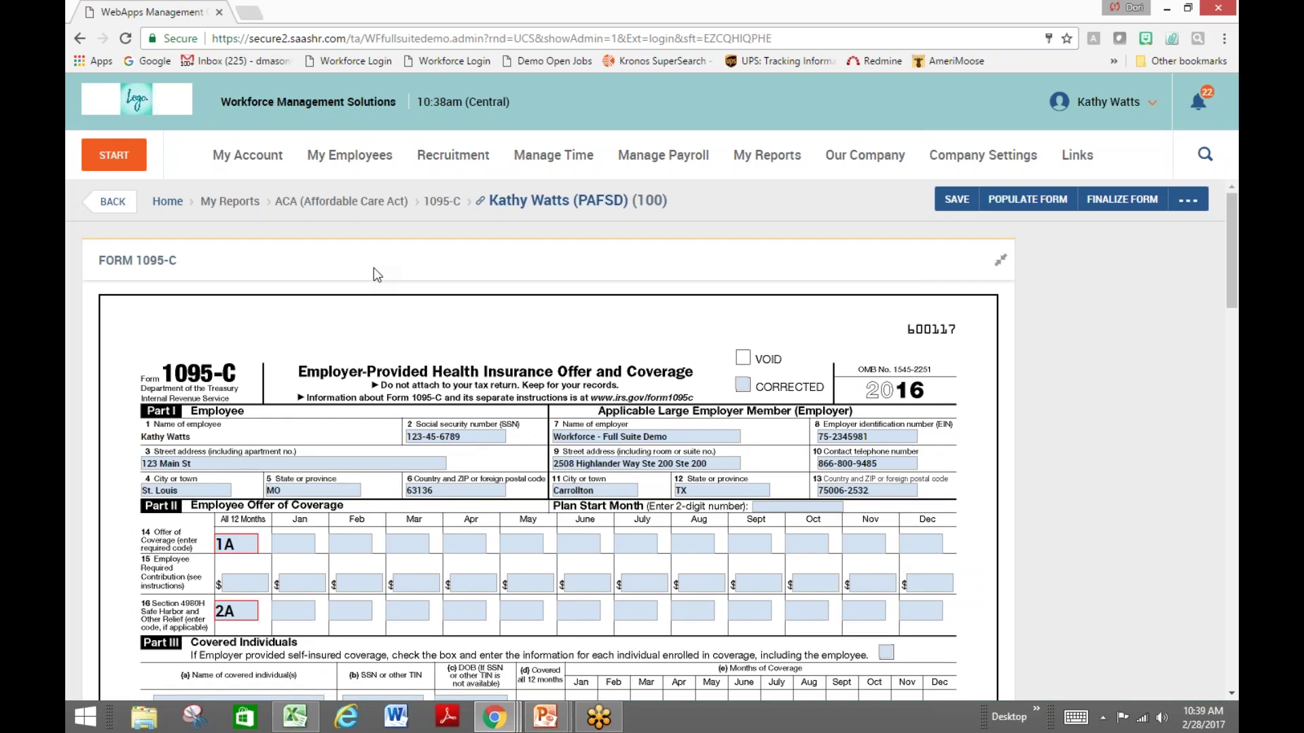
scroll(374, 269, down, 1)
scroll(375, 275, down, 1)
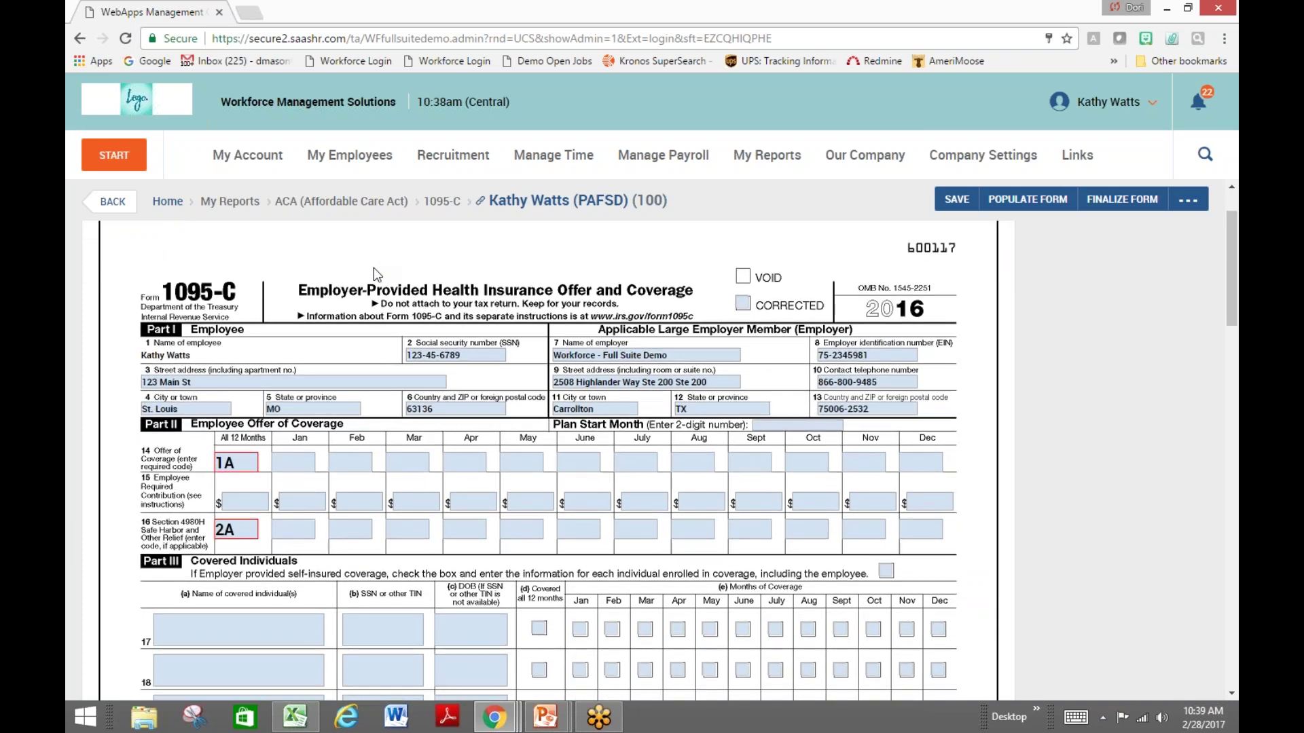
scroll(374, 272, down, 1)
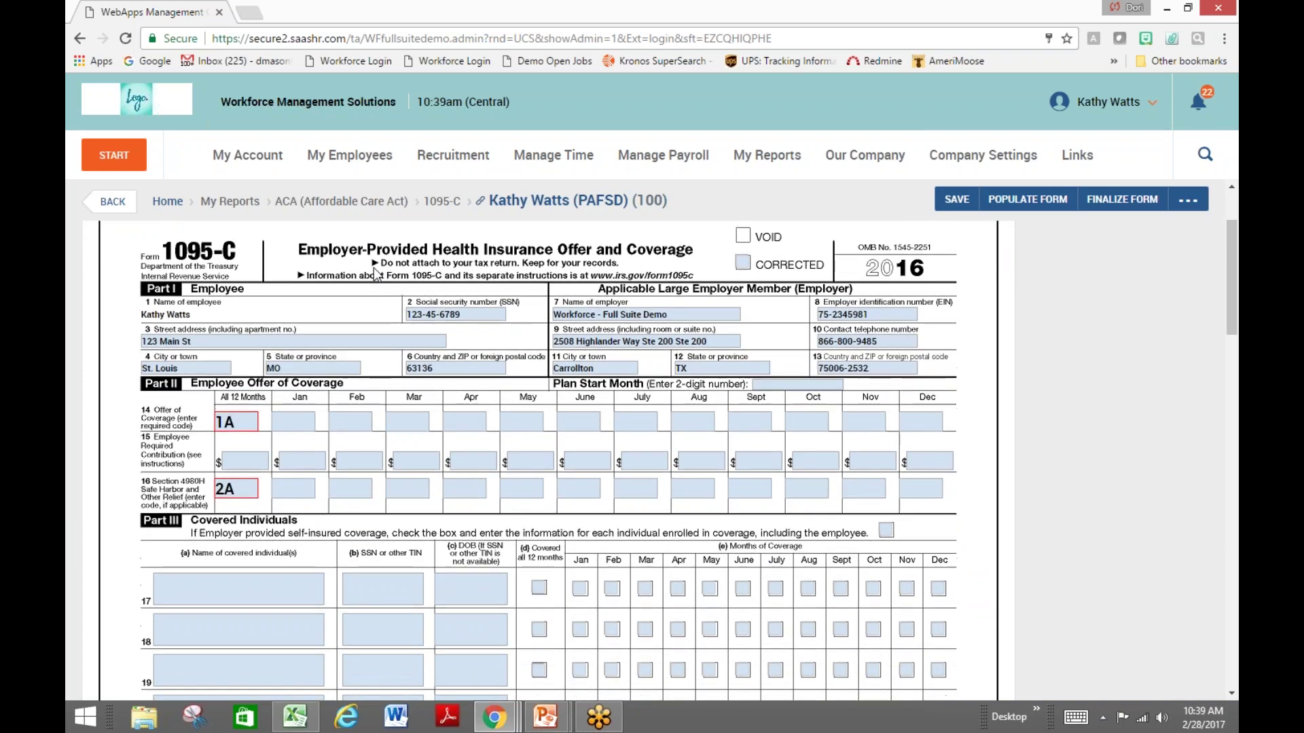
scroll(374, 267, down, 3)
click(106, 212)
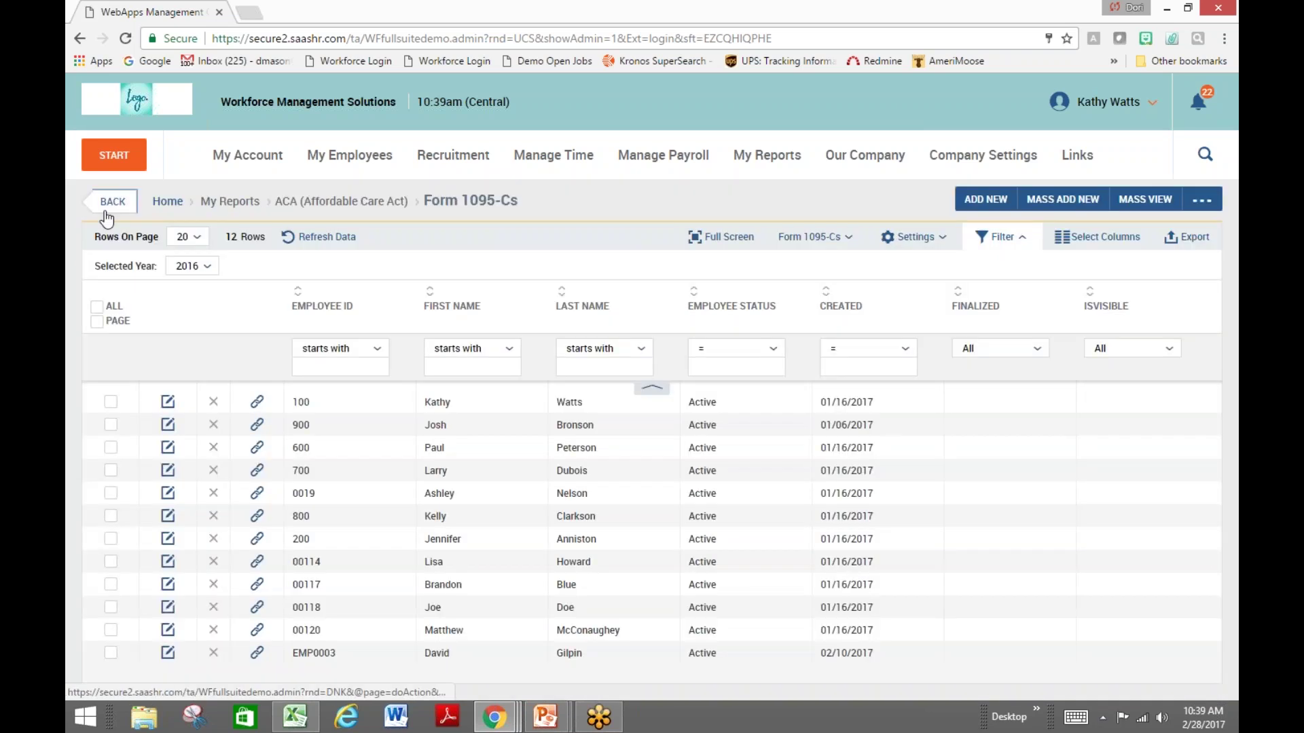
click(108, 211)
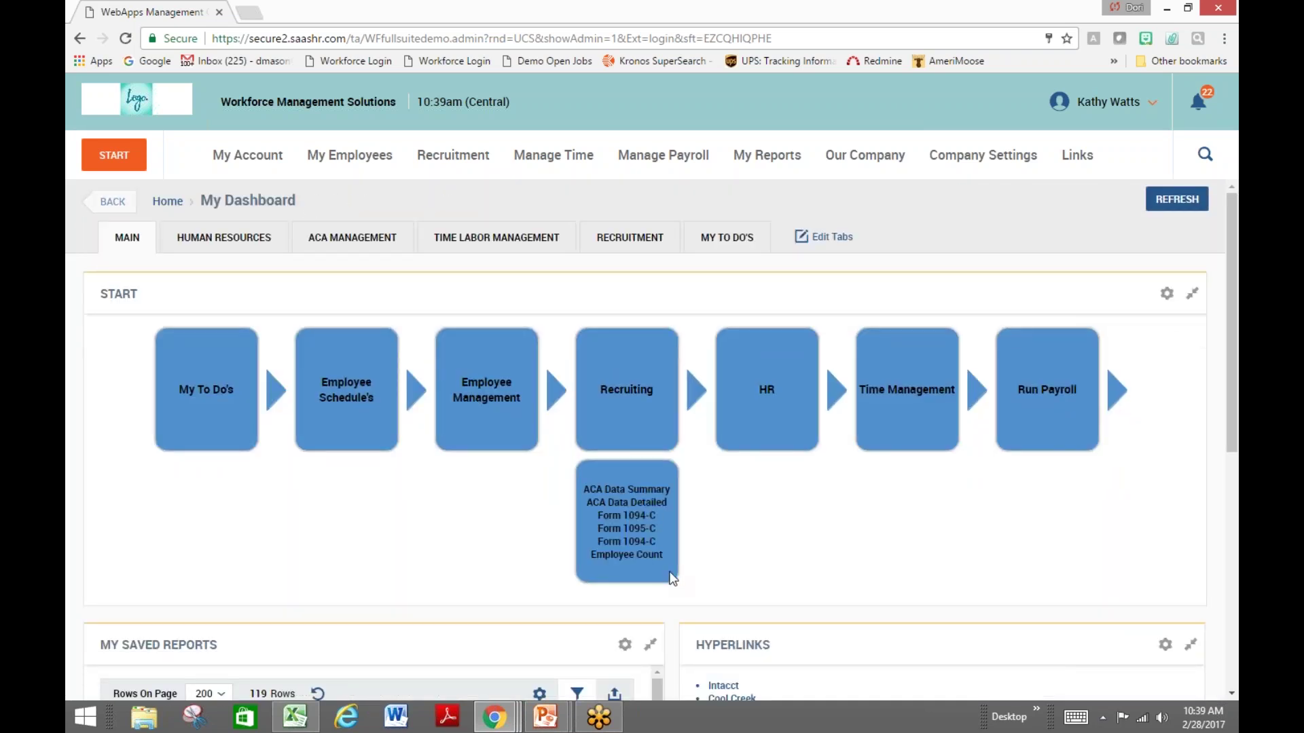
Open the current Form 1094-C record, find it empty, and return to the Form 1094-Cs list
click(626, 542)
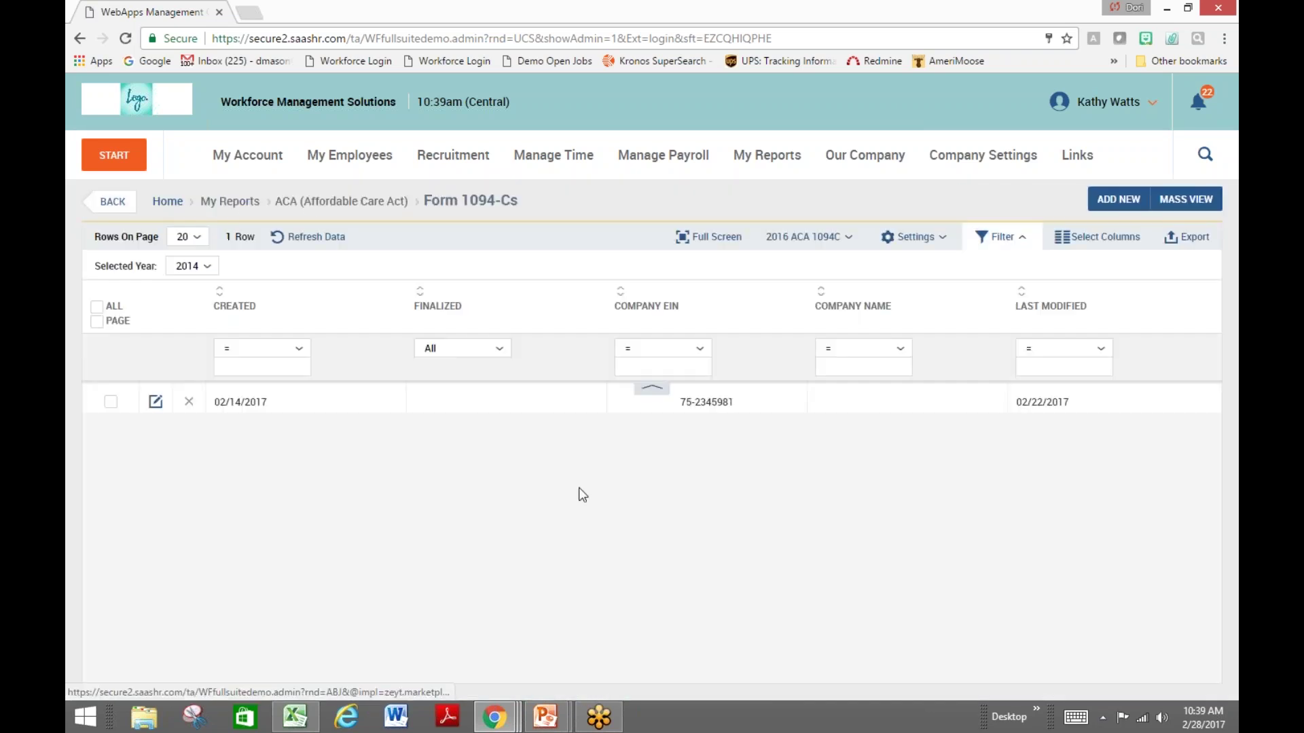
click(156, 402)
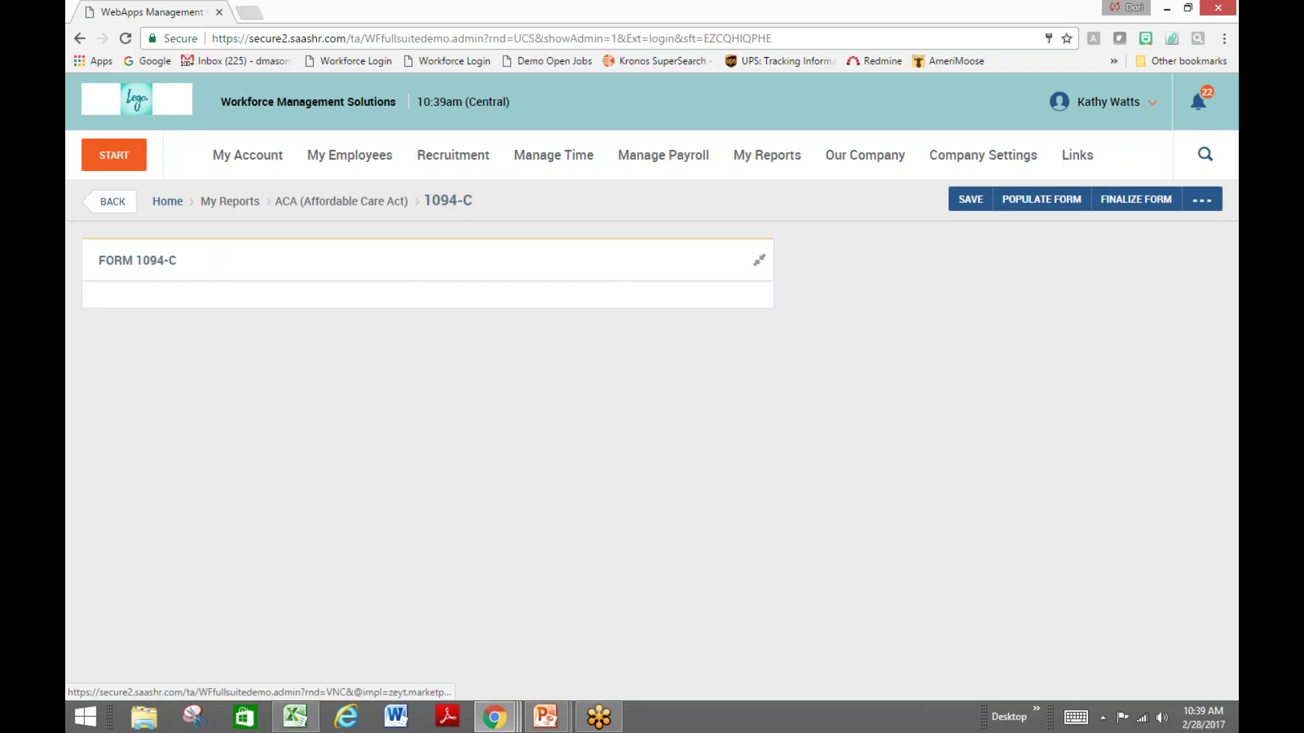
click(760, 263)
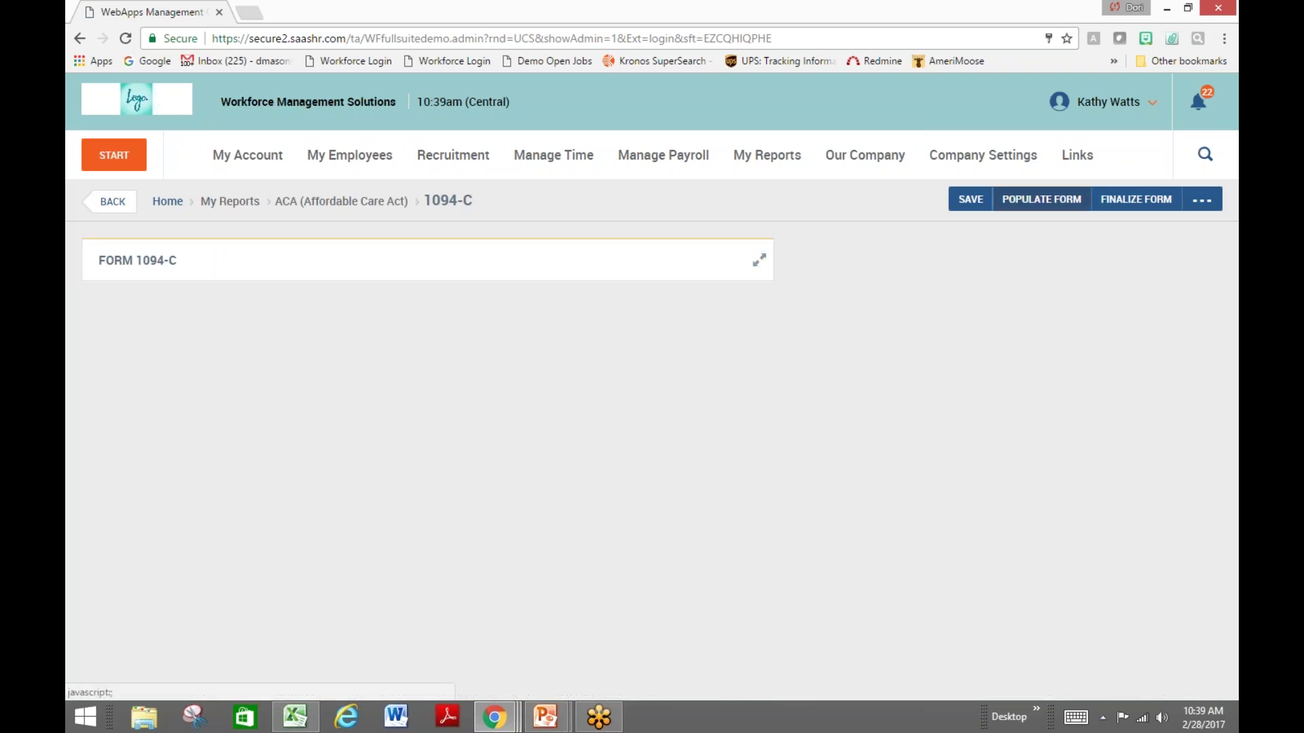
click(119, 206)
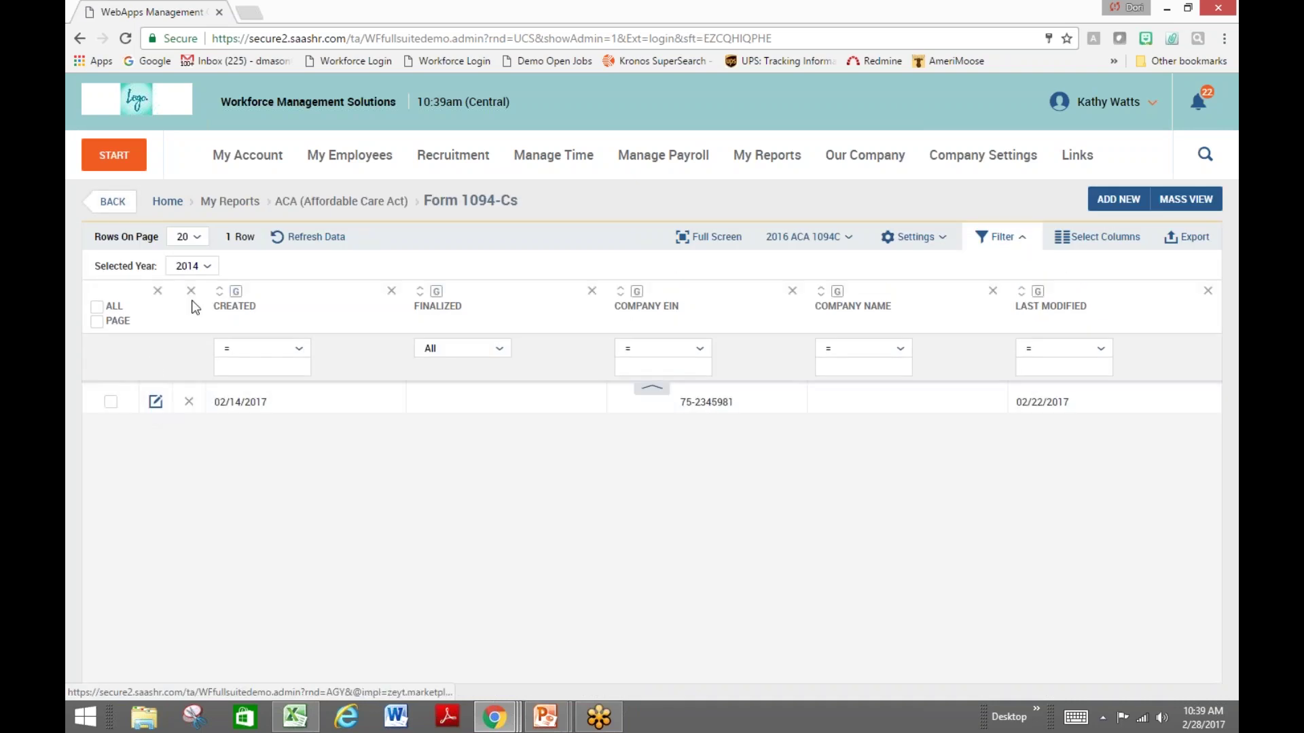
Switch the list to 2016 and review the 1094-C transmittal reporting 11 Forms 1095-C
click(192, 267)
click(193, 337)
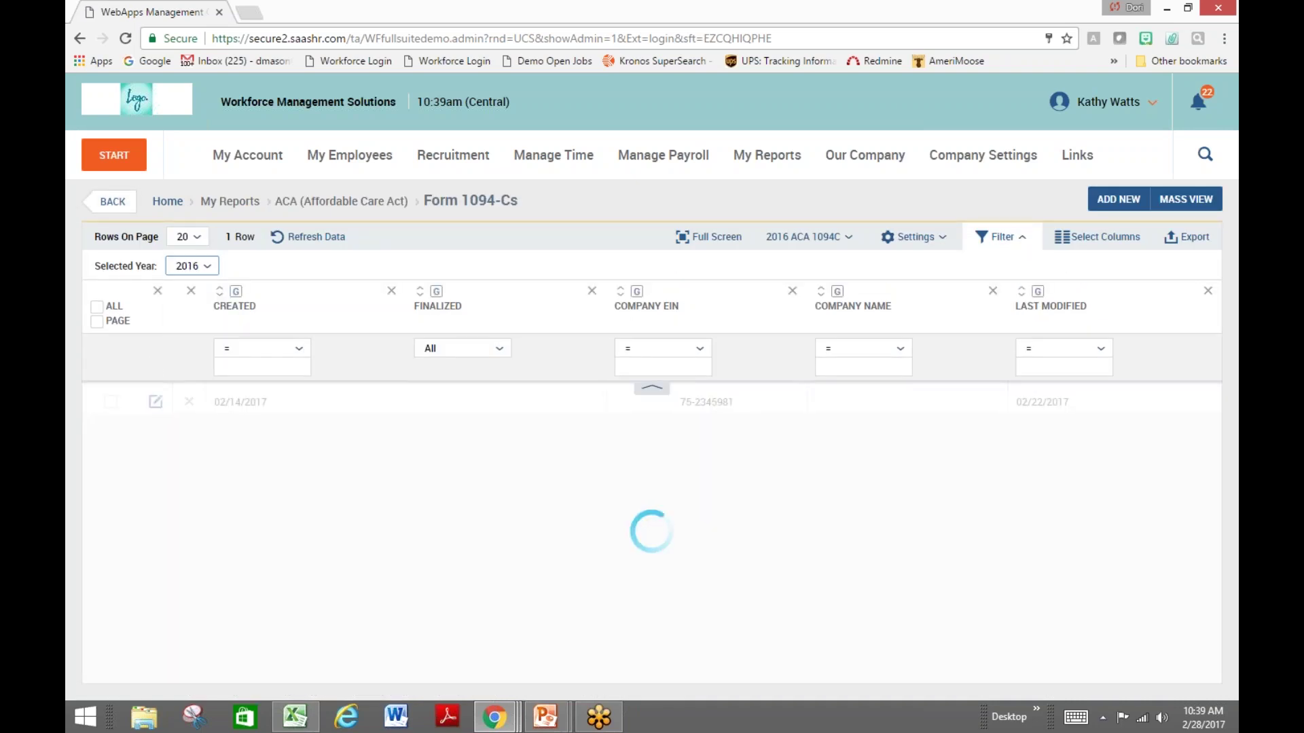
click(298, 403)
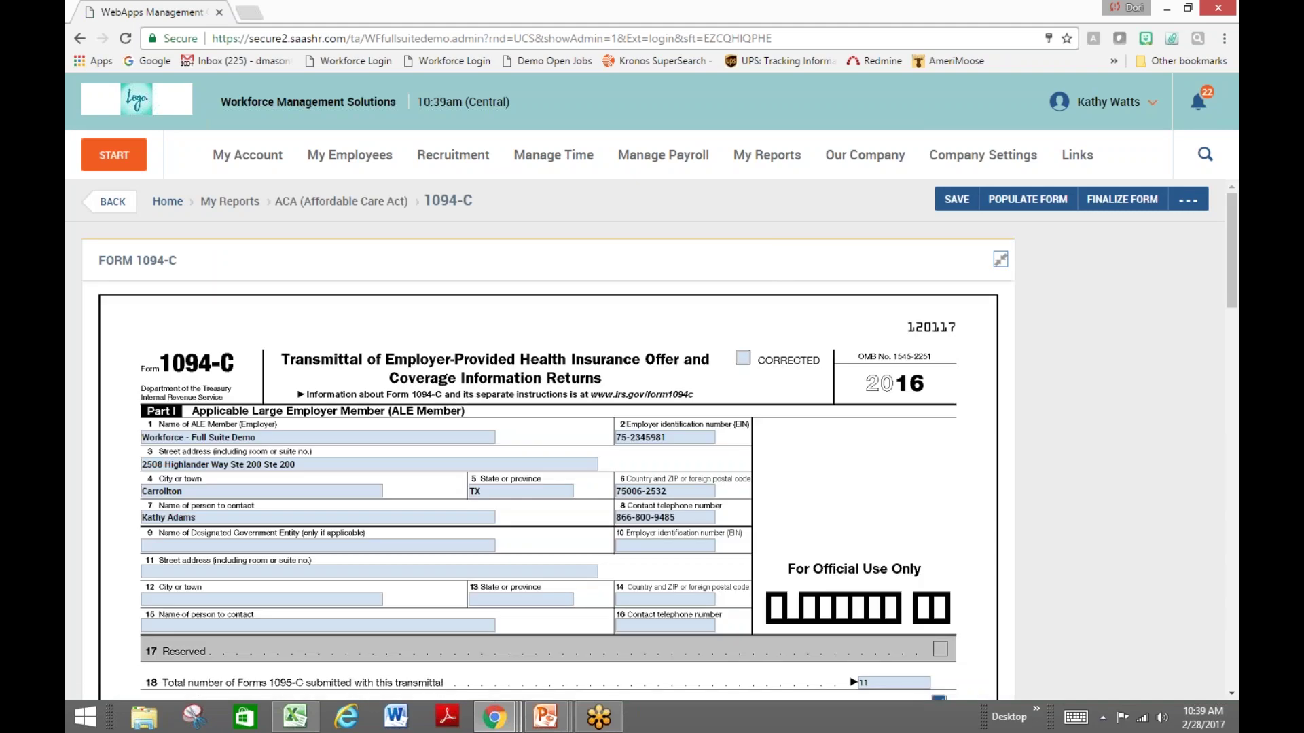
scroll(548, 440, down, 3)
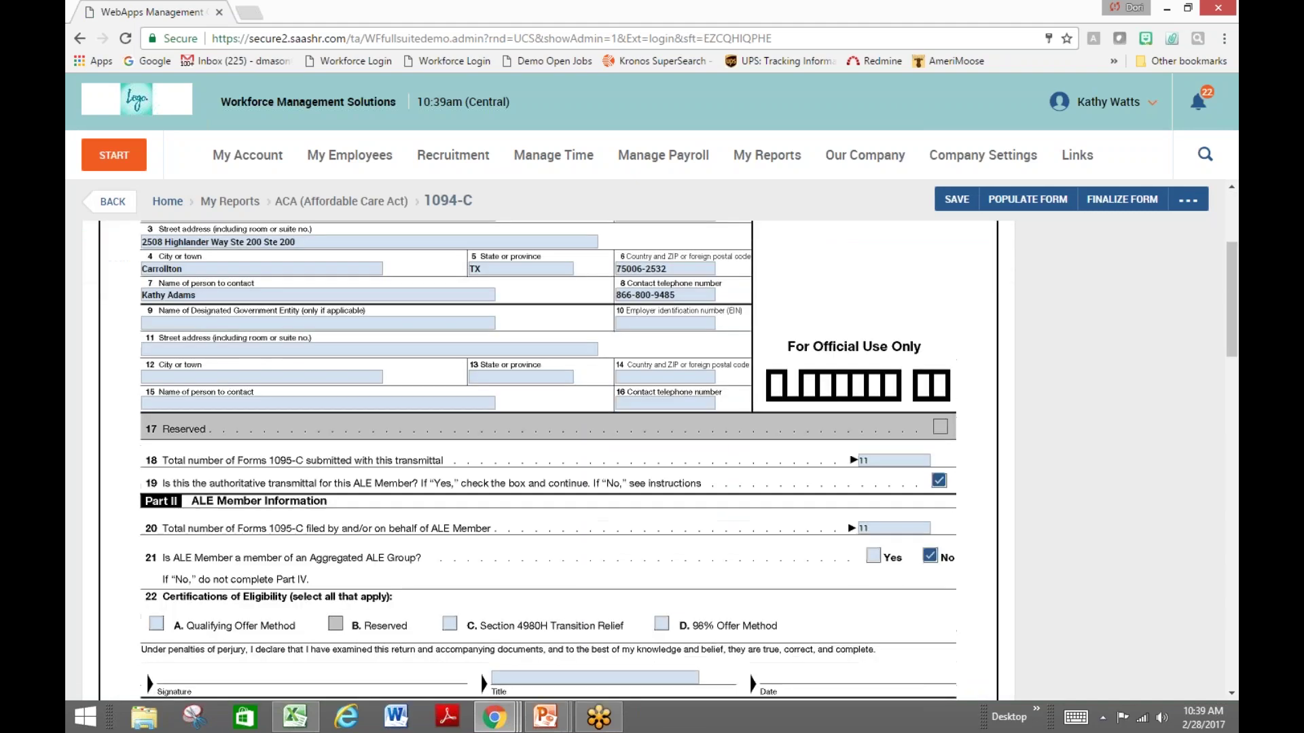
scroll(548, 459, down, 5)
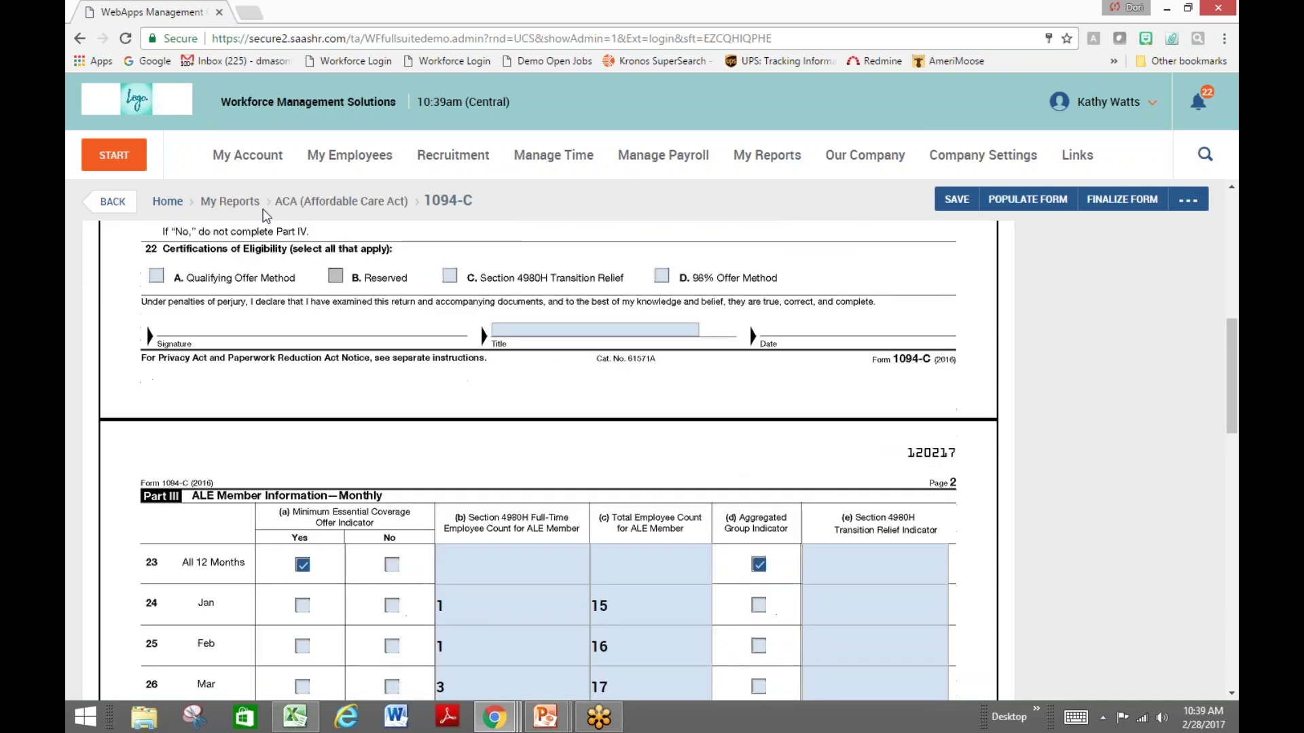
click(112, 201)
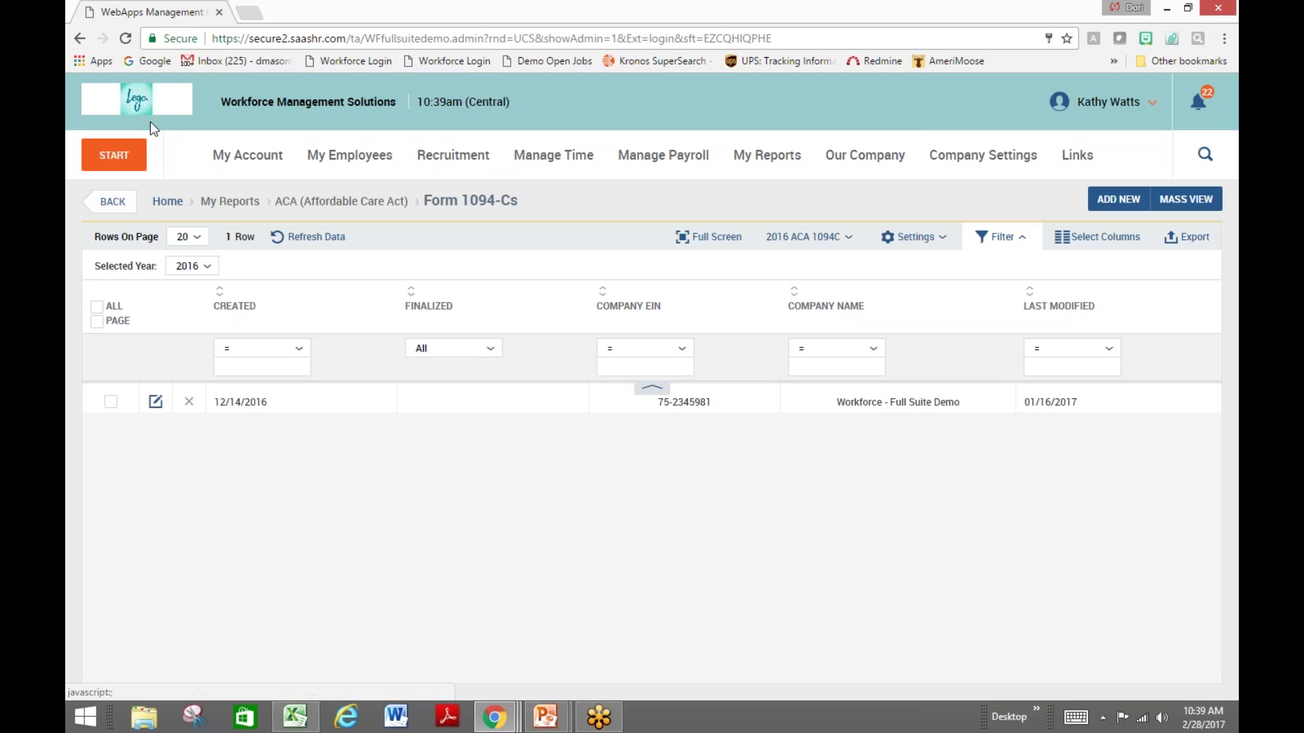